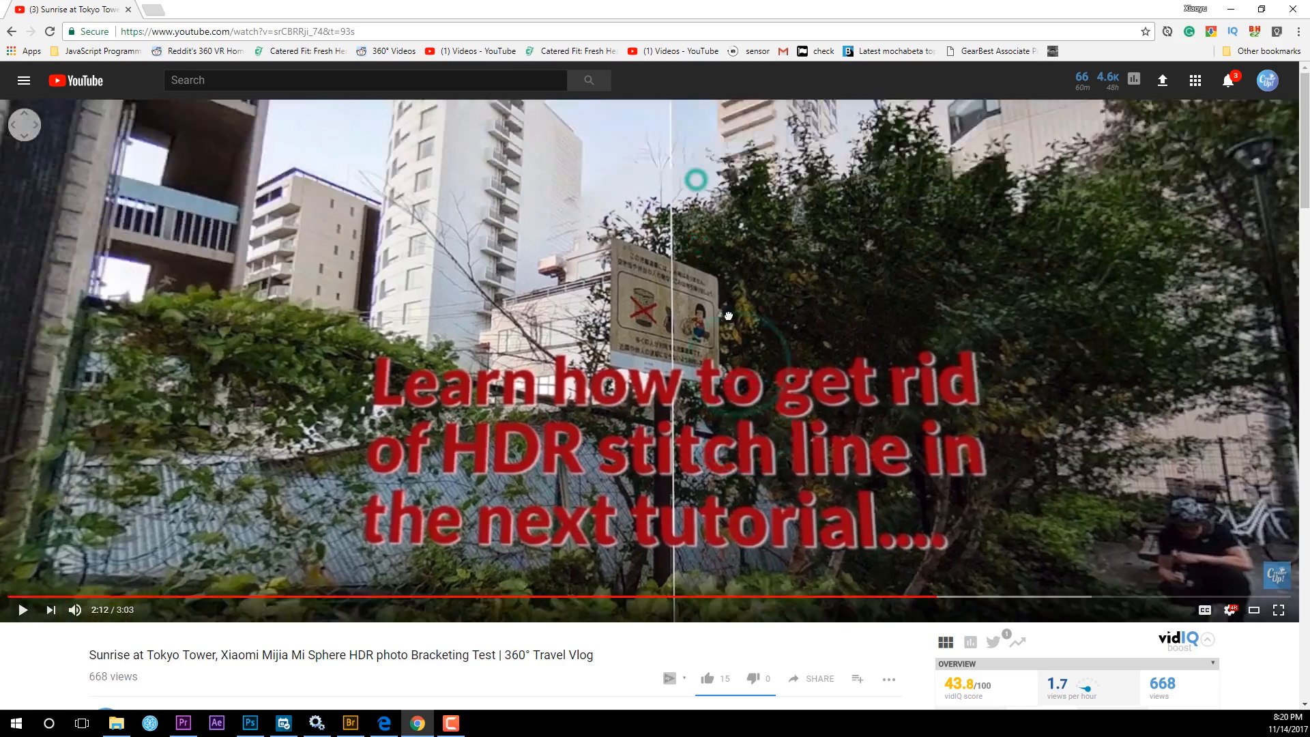
# Step: Look around the paused 360° video to compare the HDR stitch line with the bracketed HDR scene
pyautogui.moveTo(1013, 333); pyautogui.dragTo(682, 331)
pyautogui.moveTo(987, 310); pyautogui.dragTo(737, 324)
pyautogui.moveTo(1011, 310); pyautogui.dragTo(682, 324)
pyautogui.moveTo(935, 347); pyautogui.dragTo(829, 350)
pyautogui.moveTo(884, 355); pyautogui.dragTo(798, 389)
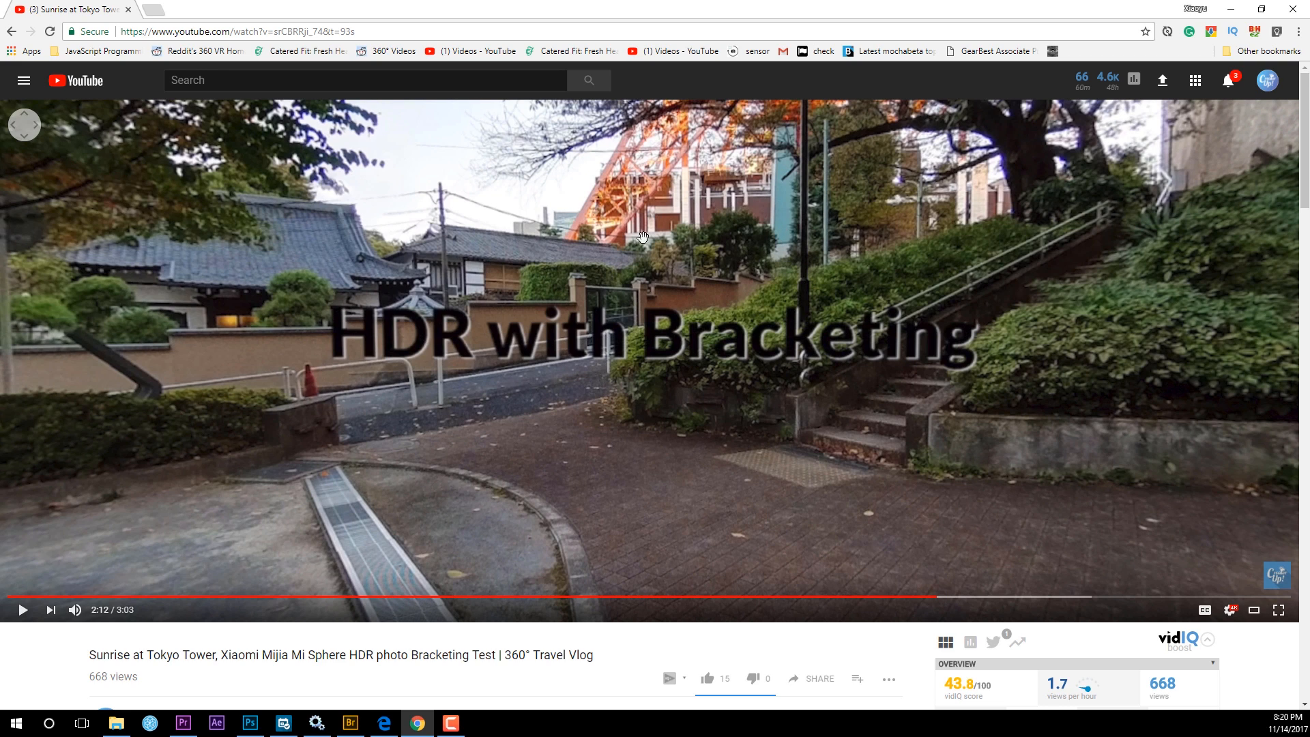
pyautogui.moveTo(703, 259); pyautogui.dragTo(723, 545)
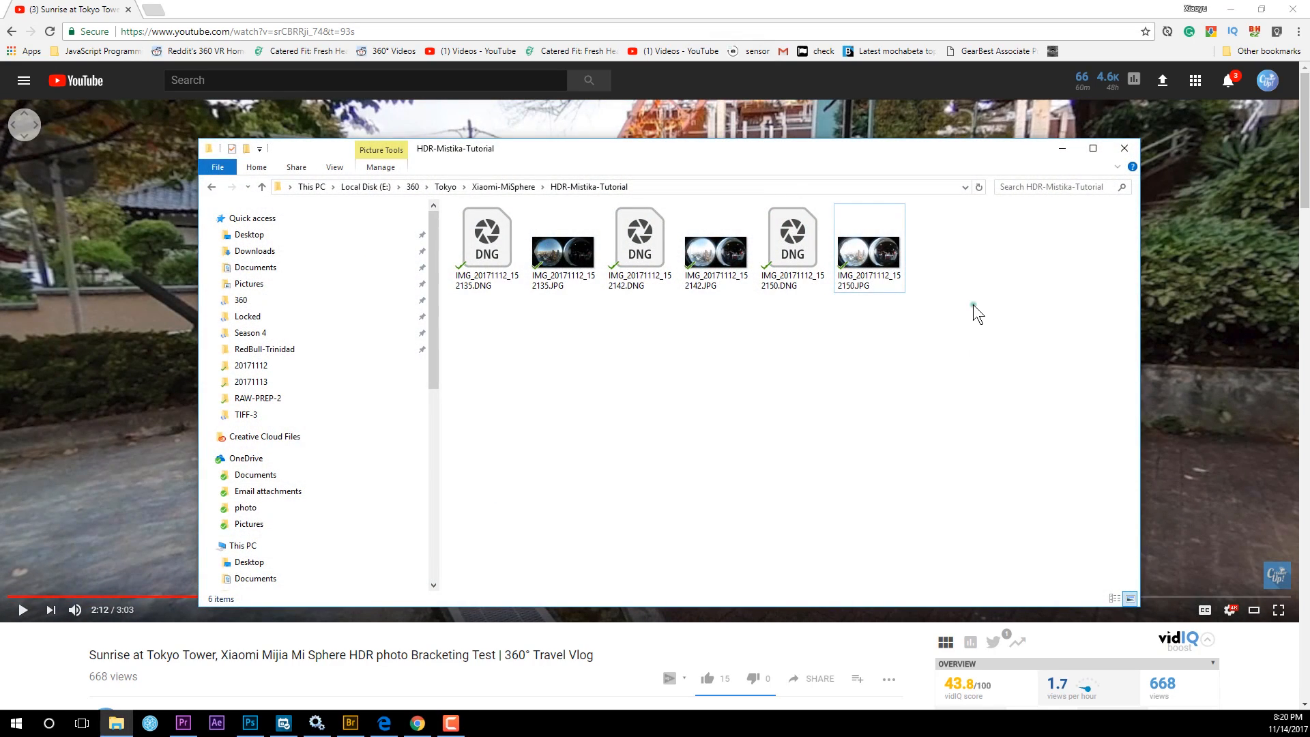
# Step: Examine the three bracketed exposures in the HDR-Mistika-Tutorial folder, each stored as a DNG and a JPG file
pyautogui.click(968, 297)
pyautogui.click(503, 344)
pyautogui.click(484, 256)
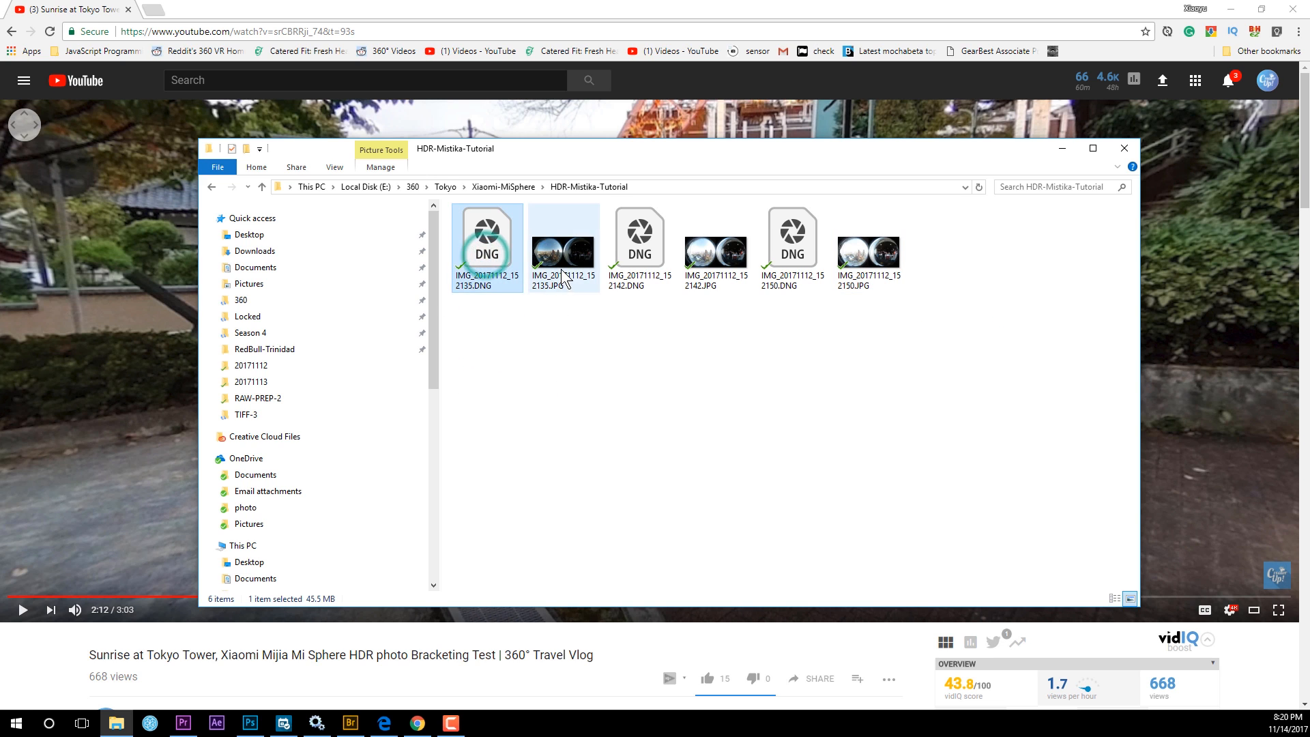
pyautogui.click(642, 261)
pyautogui.click(801, 254)
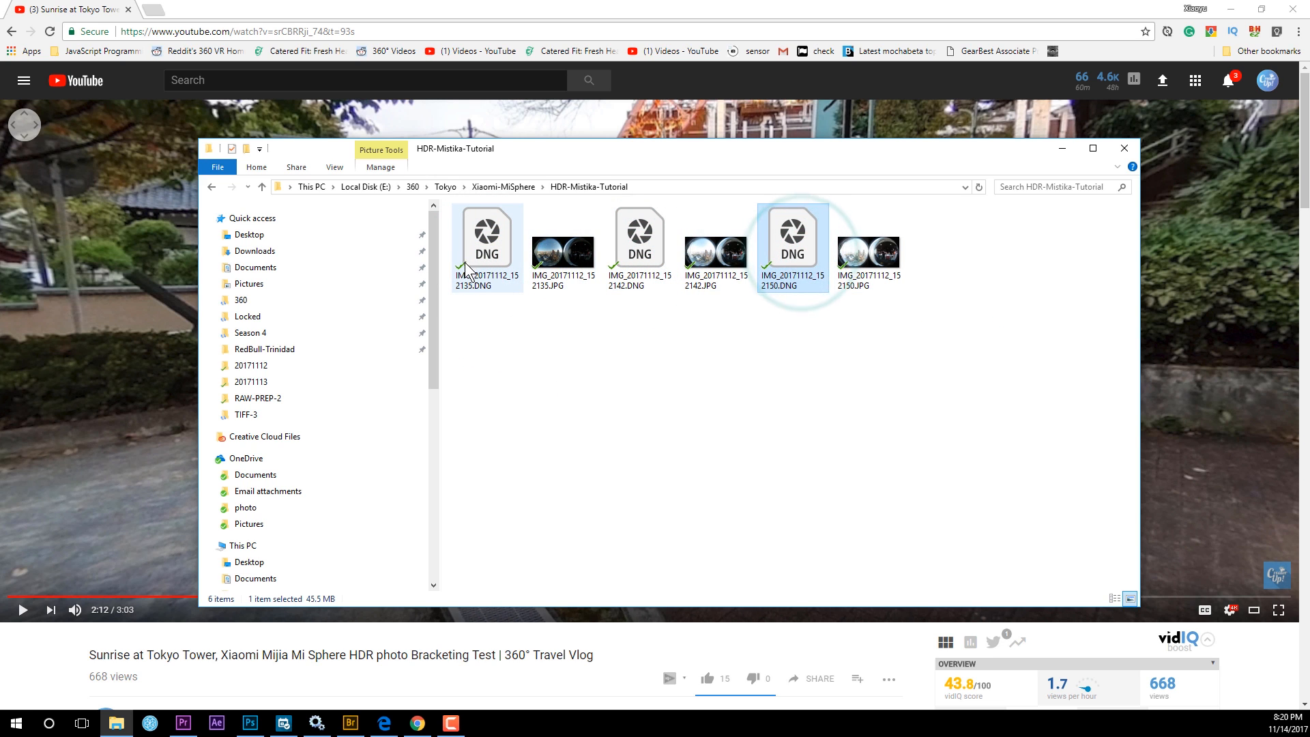
pyautogui.click(481, 262)
pyautogui.click(552, 285)
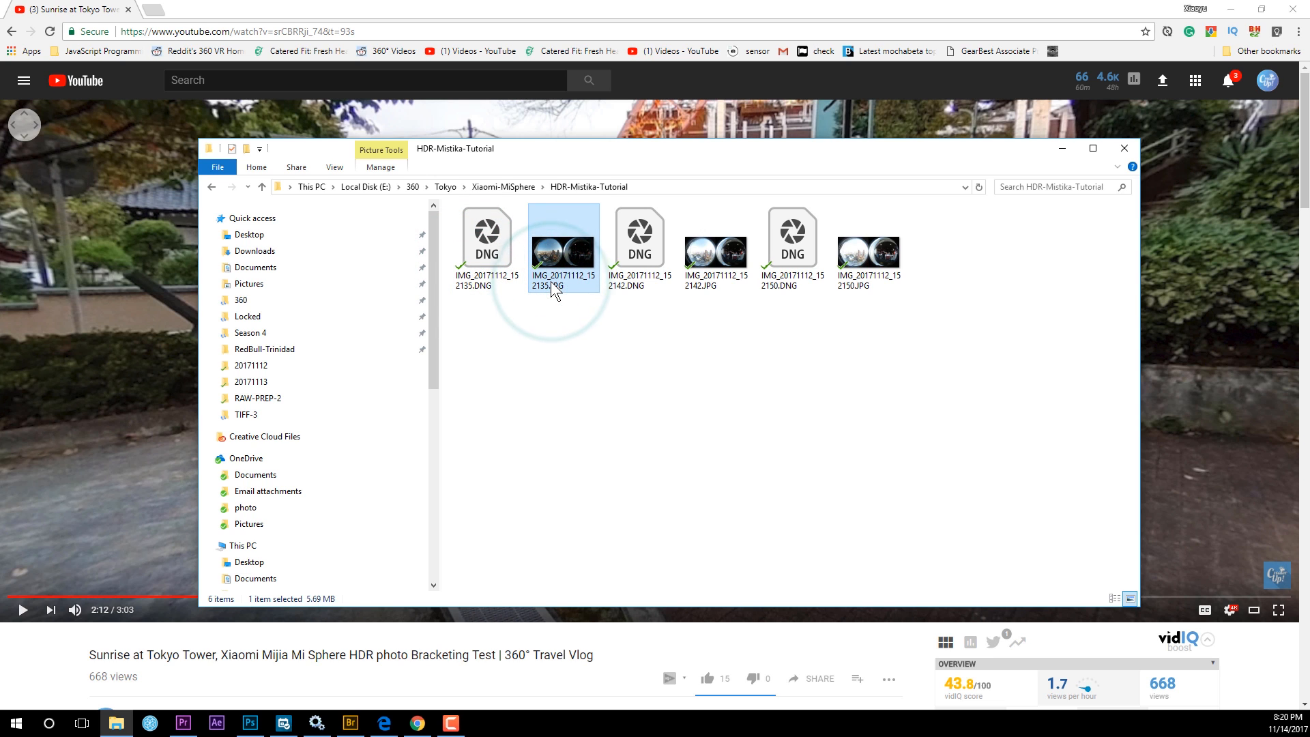
pyautogui.click(719, 261)
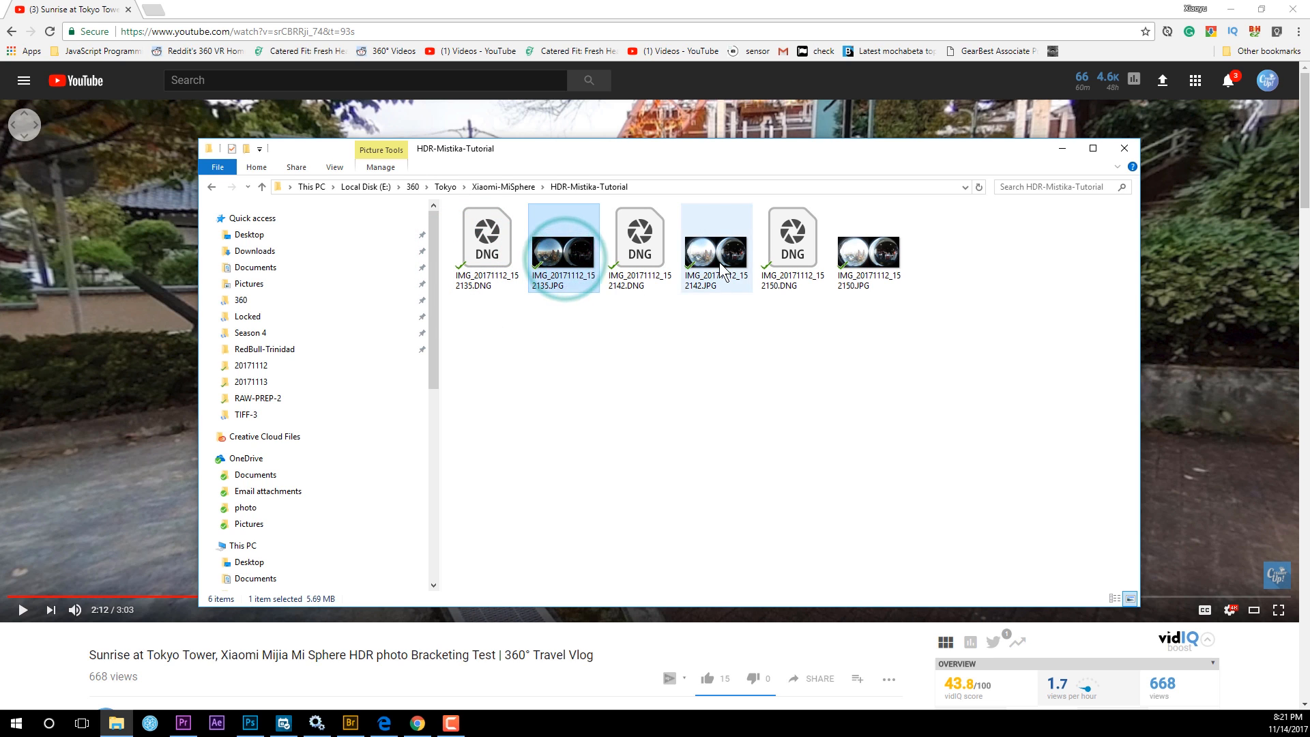
pyautogui.click(862, 257)
pyautogui.click(730, 260)
pyautogui.click(556, 260)
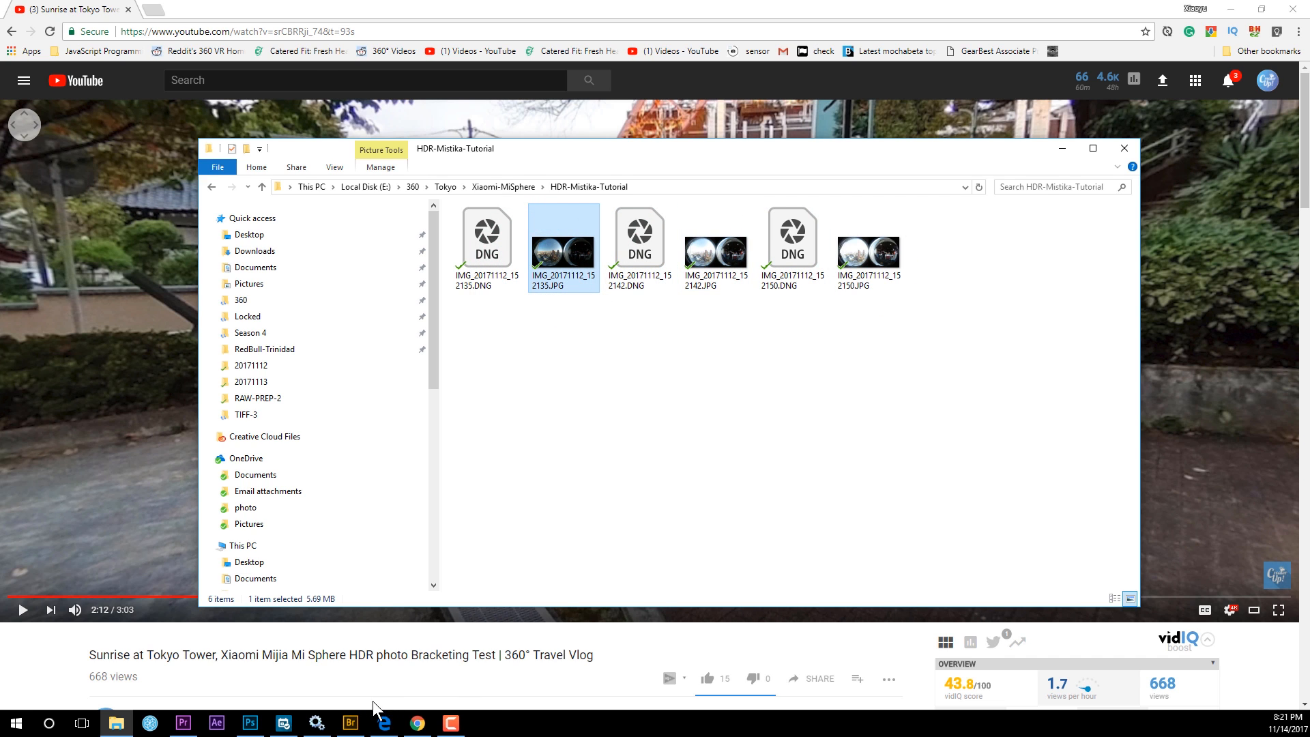
# Step: Switch to Adobe Bridge and preview the bracketed DNG and JPG photos in the HDR-Mistika-Tutorial folder
pyautogui.click(350, 722)
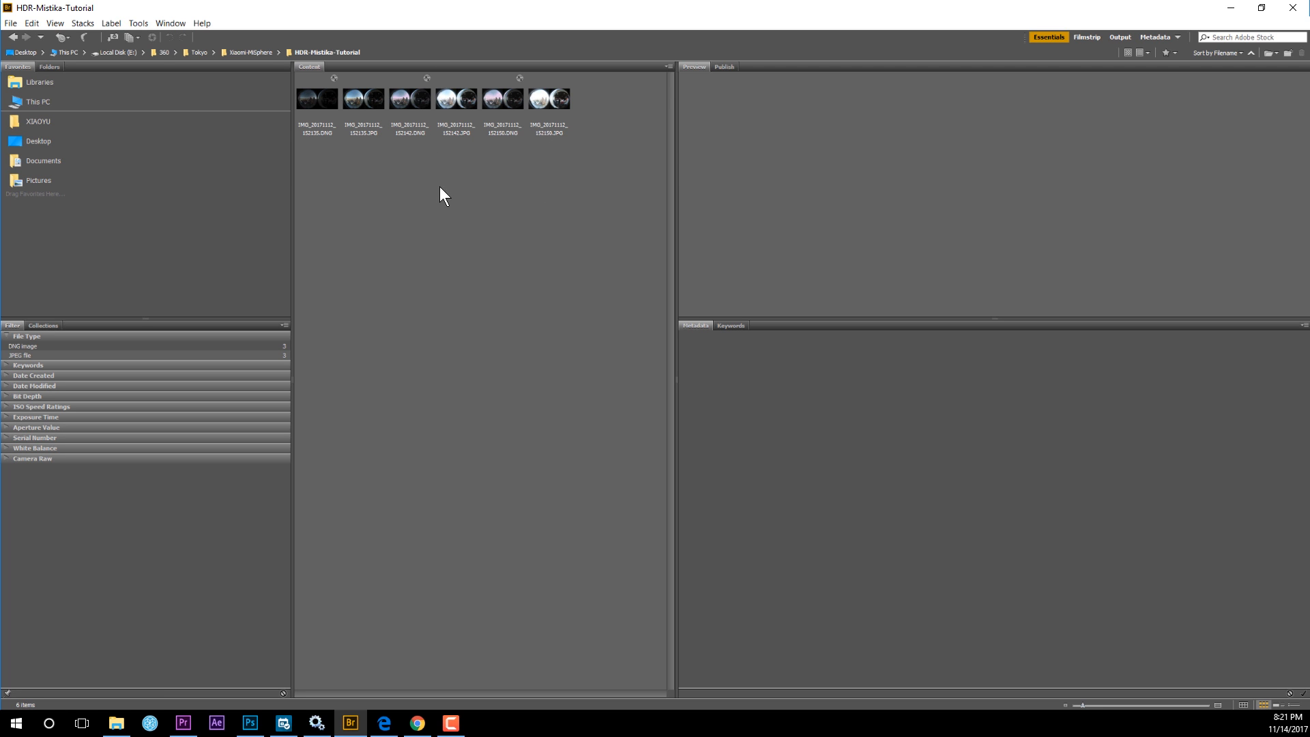
pyautogui.click(333, 164)
pyautogui.click(314, 107)
pyautogui.click(410, 103)
pyautogui.click(496, 104)
pyautogui.click(326, 115)
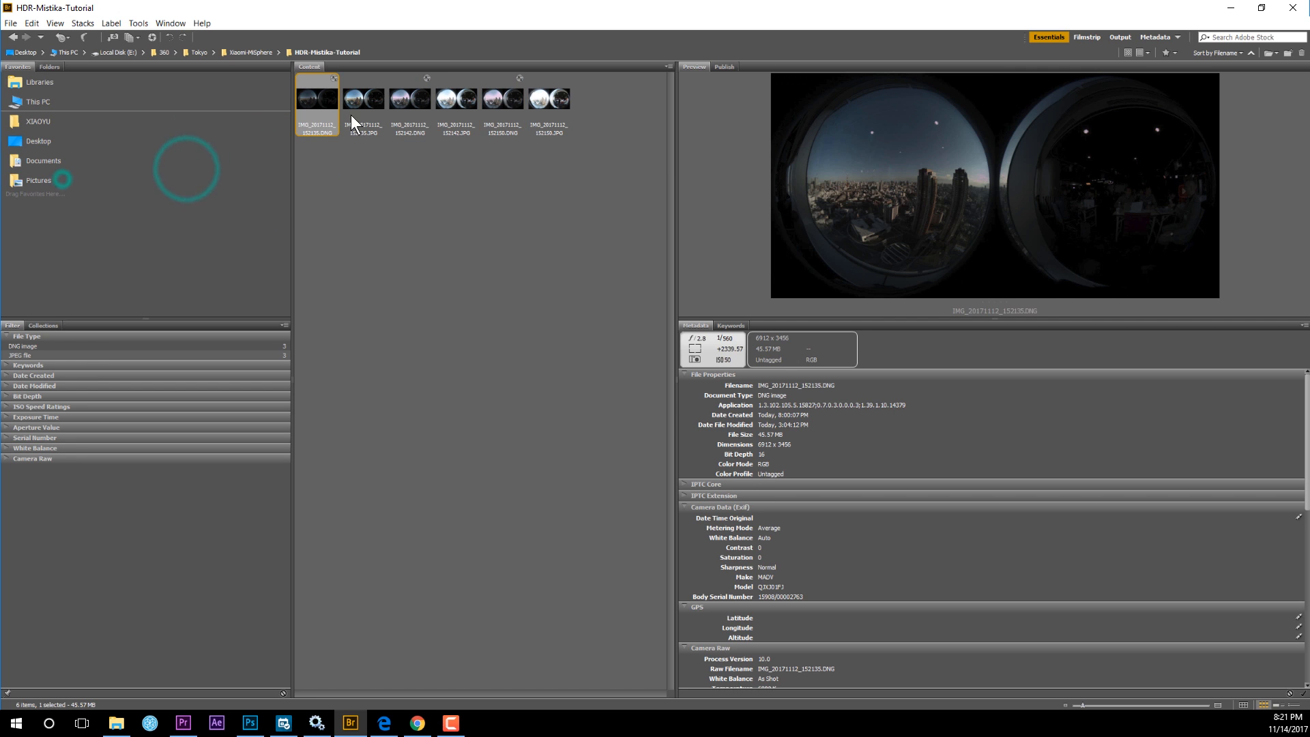
pyautogui.click(468, 112)
pyautogui.click(418, 154)
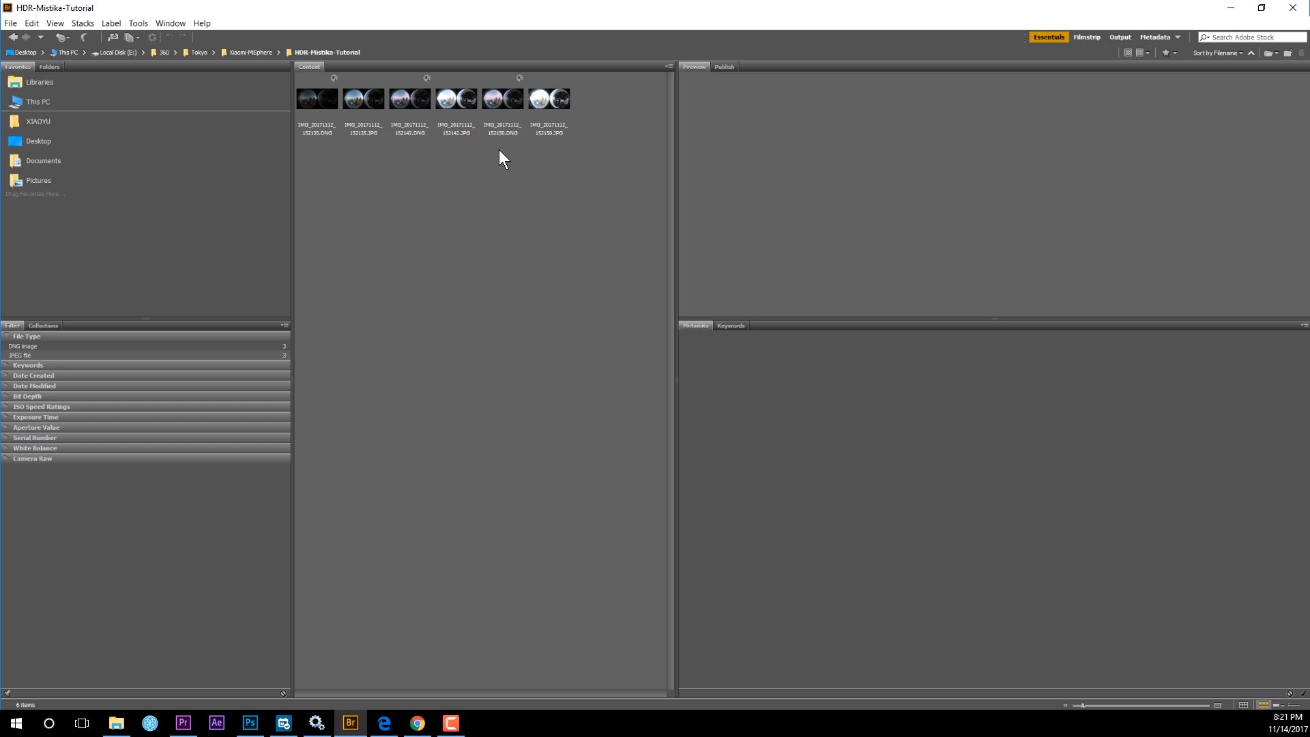
# Step: Open IMG_20171112_152135.DNG, IMG_20171112_152142.DNG and IMG_20171112_152150.DNG together in Camera Raw
pyautogui.click(313, 109)
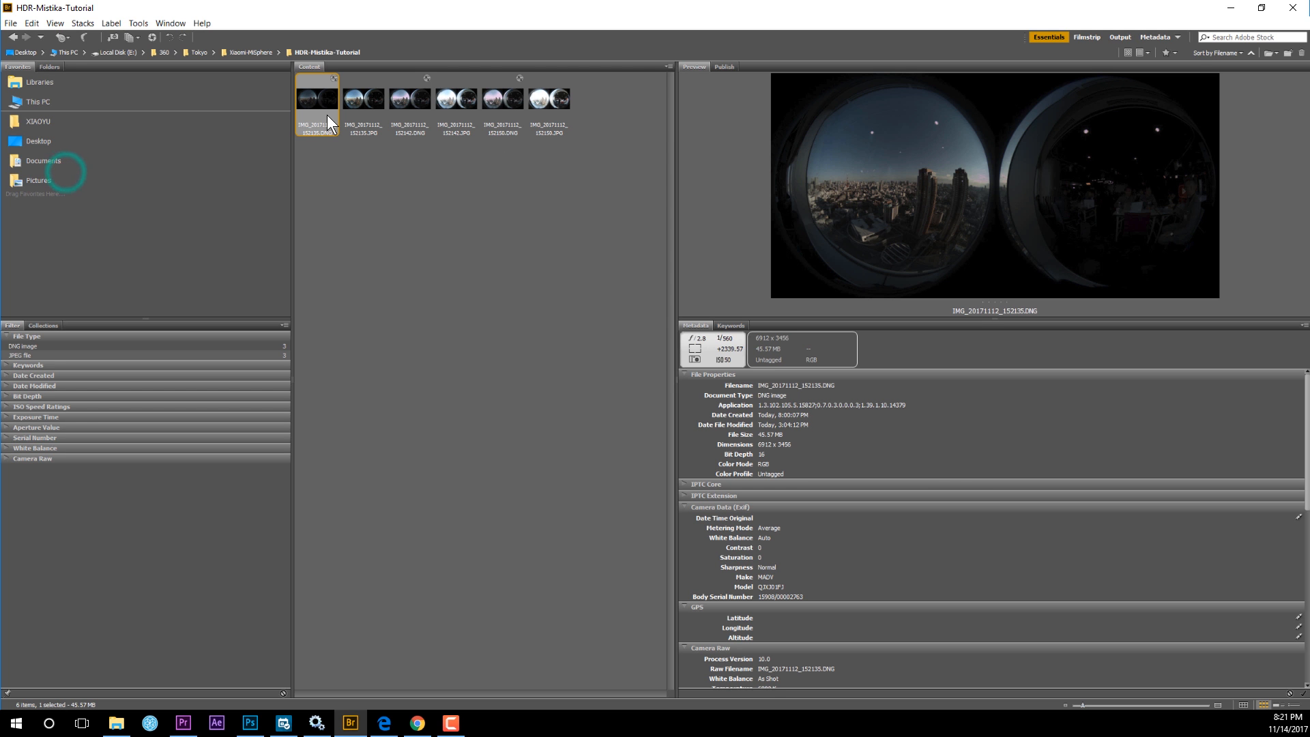
pyautogui.keyDown('ctrl'); pyautogui.click(426, 105); pyautogui.keyUp('ctrl')
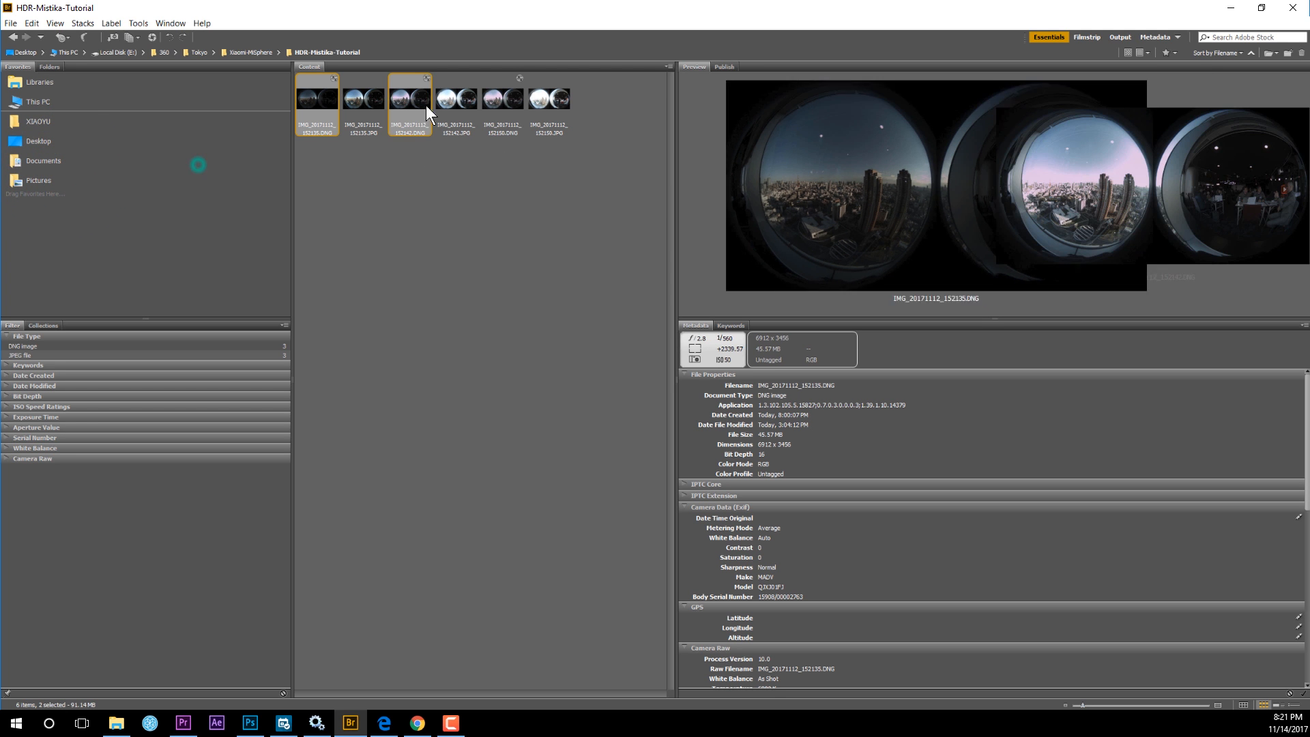
pyautogui.keyDown('ctrl'); pyautogui.click(518, 99); pyautogui.keyUp('ctrl')
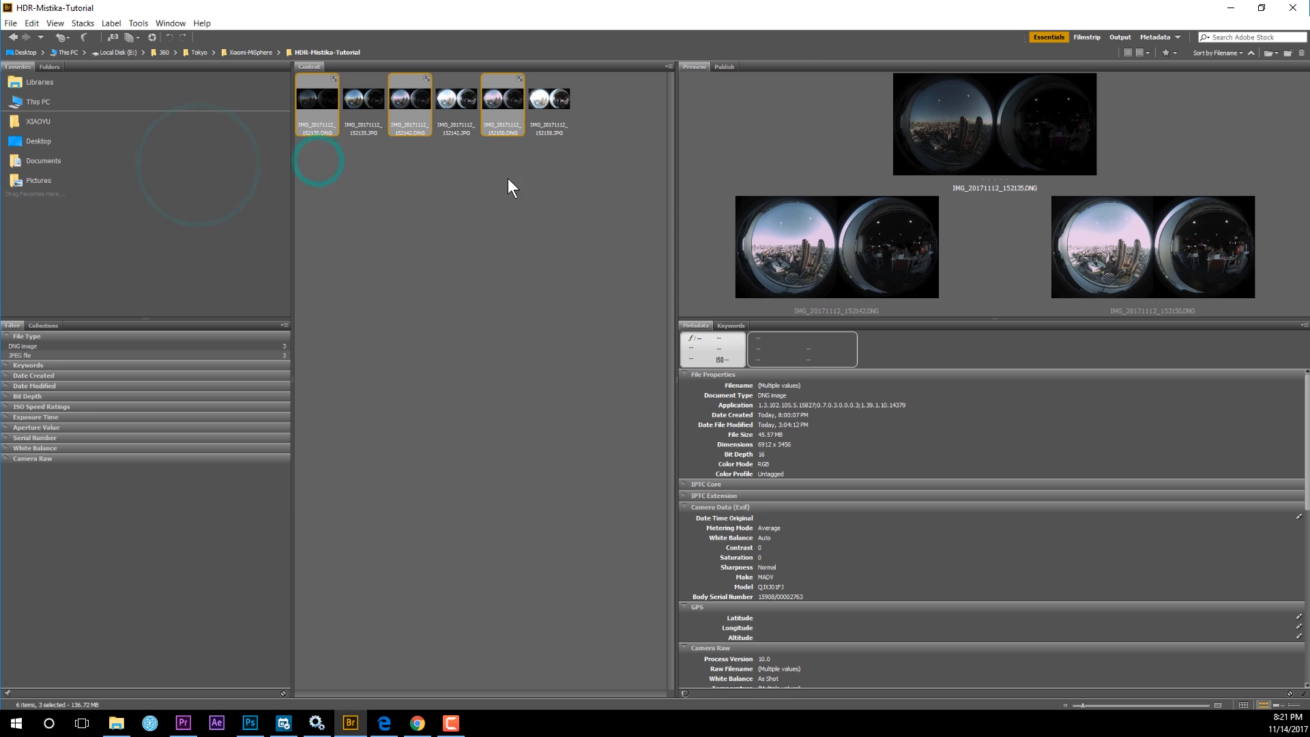
pyautogui.rightClick(425, 93)
pyautogui.click(456, 99)
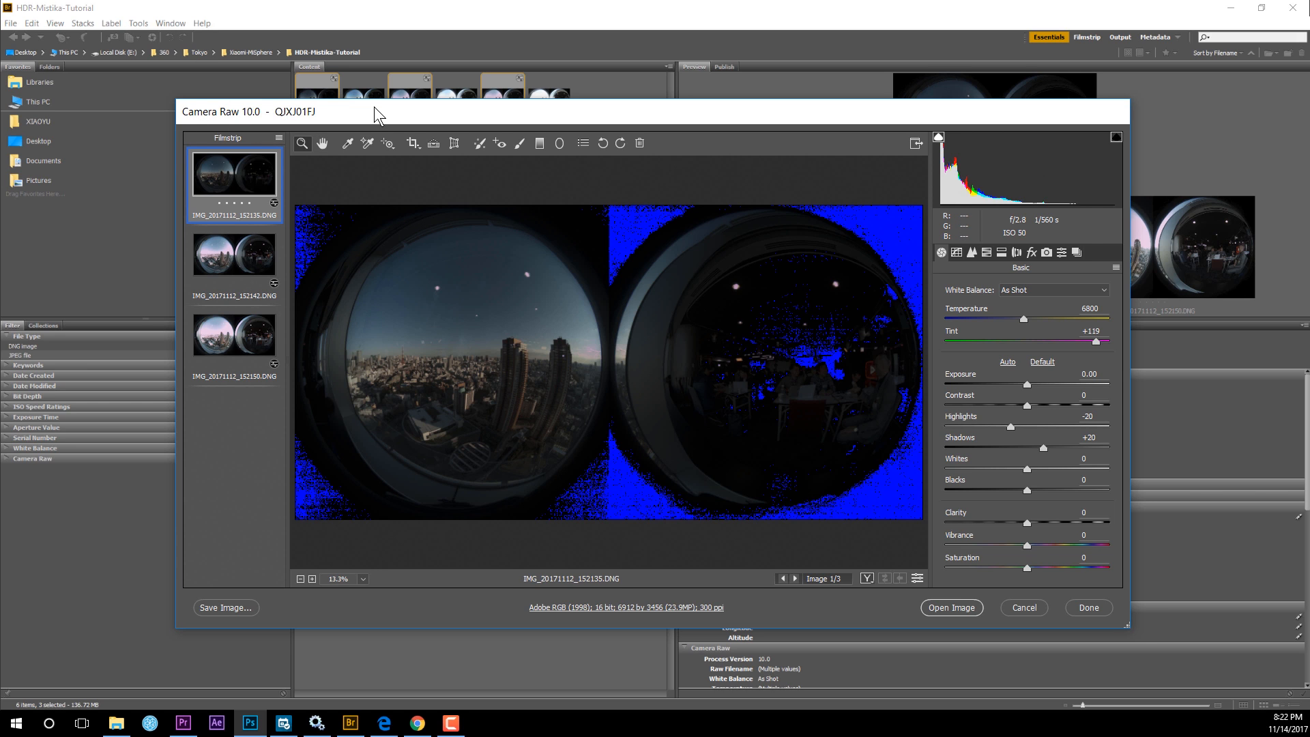
pyautogui.moveTo(375, 113); pyautogui.dragTo(374, 100)
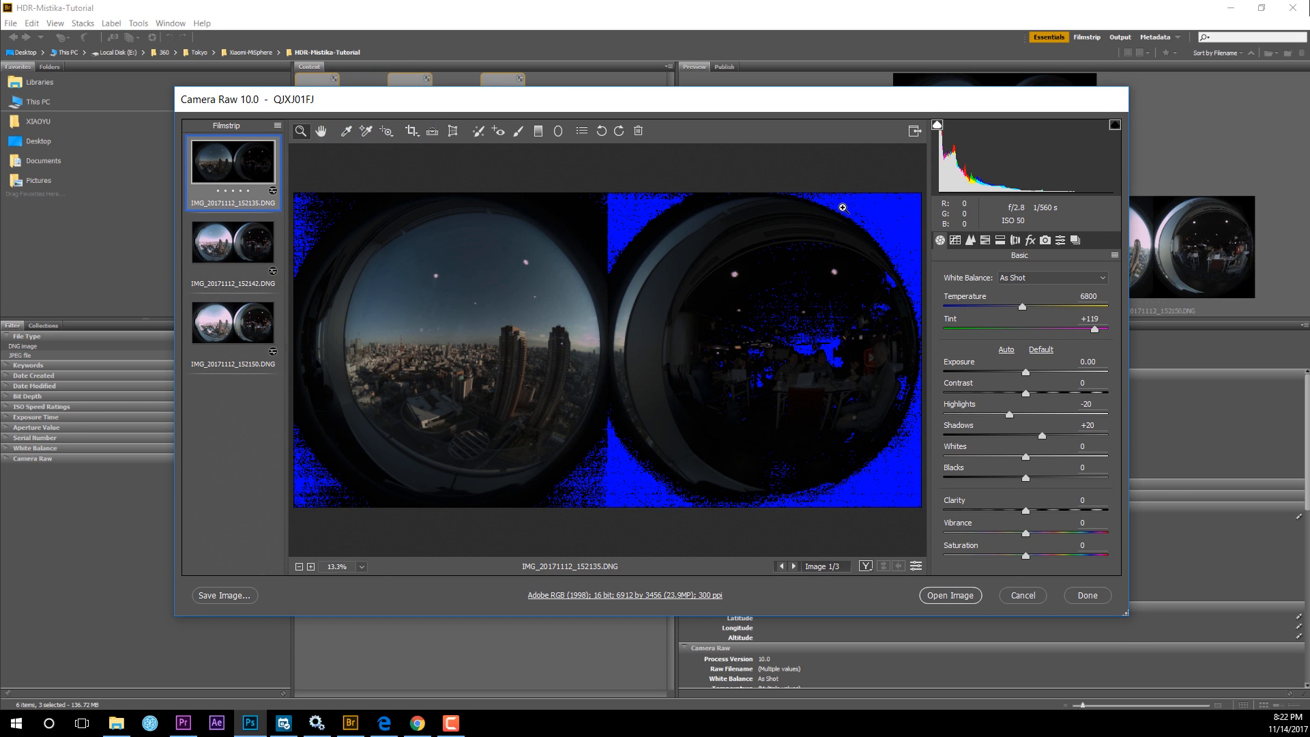
# Step: Compare the medium and bright exposures in Camera Raw, returning to IMG_20171112_152142.DNG
pyautogui.click(225, 251)
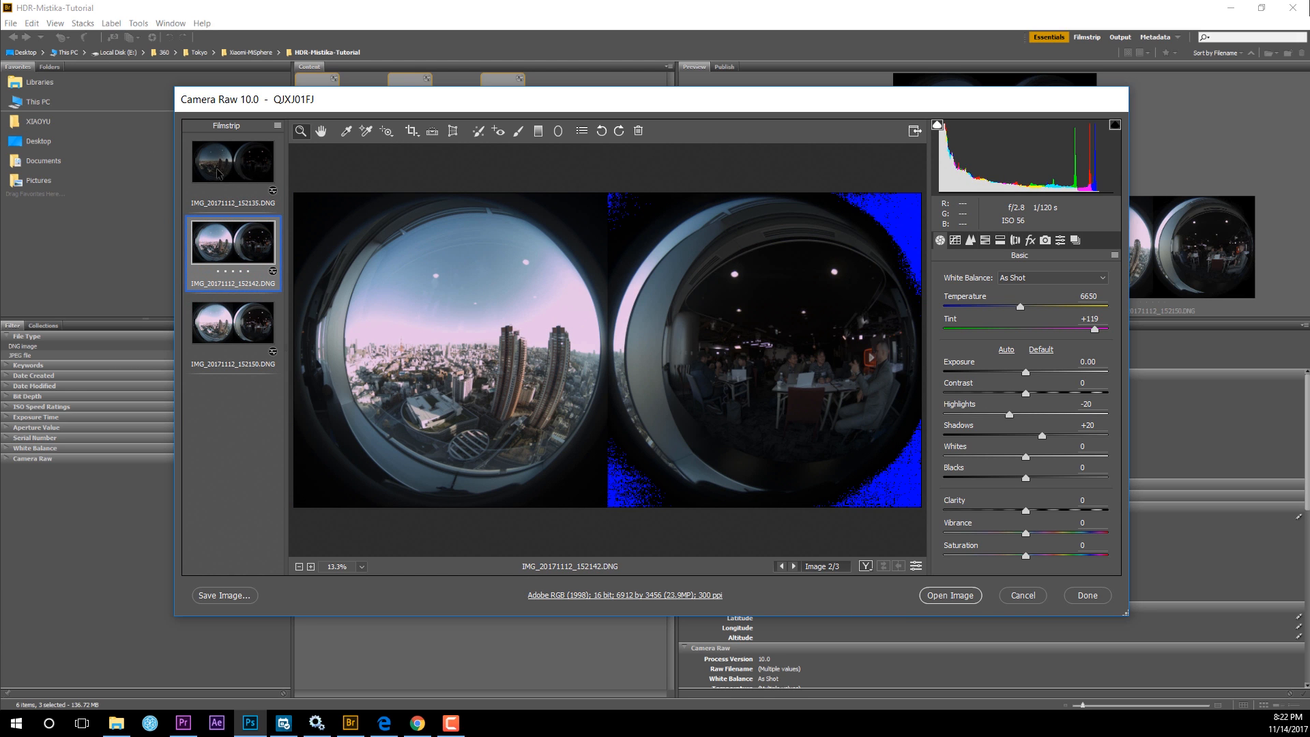
pyautogui.click(237, 334)
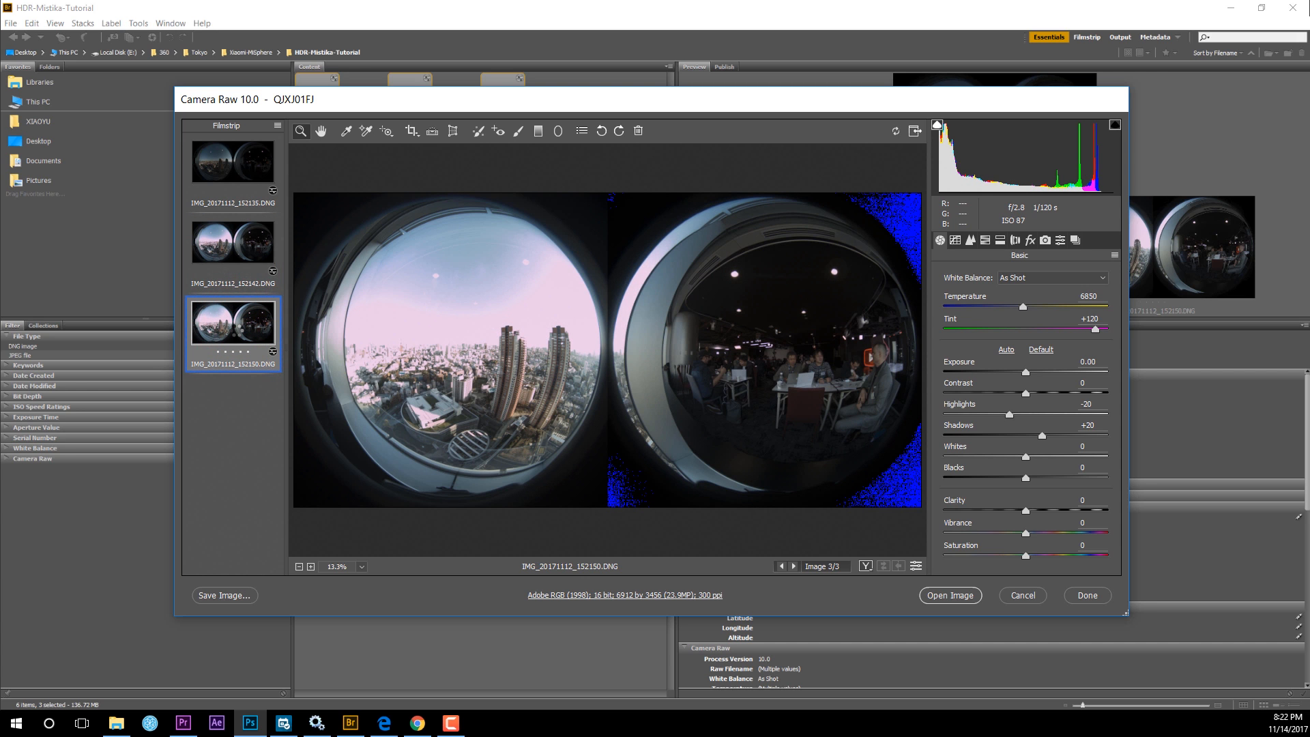
pyautogui.click(223, 264)
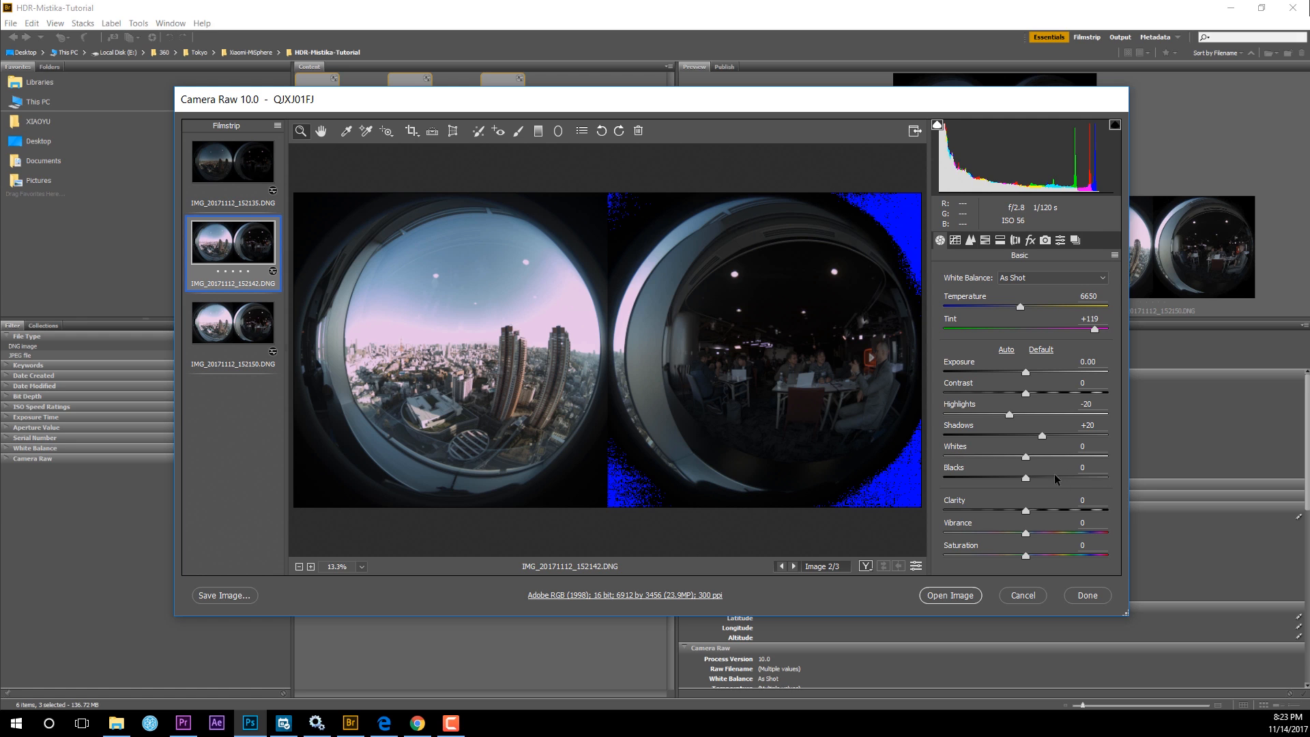
# Step: Try raising Blacks to +50 on IMG_20171112_152142.DNG and reset the value to its default
pyautogui.click(1086, 468)
pyautogui.press('BackSpace')
pyautogui.write('-5')
pyautogui.click(1071, 478)
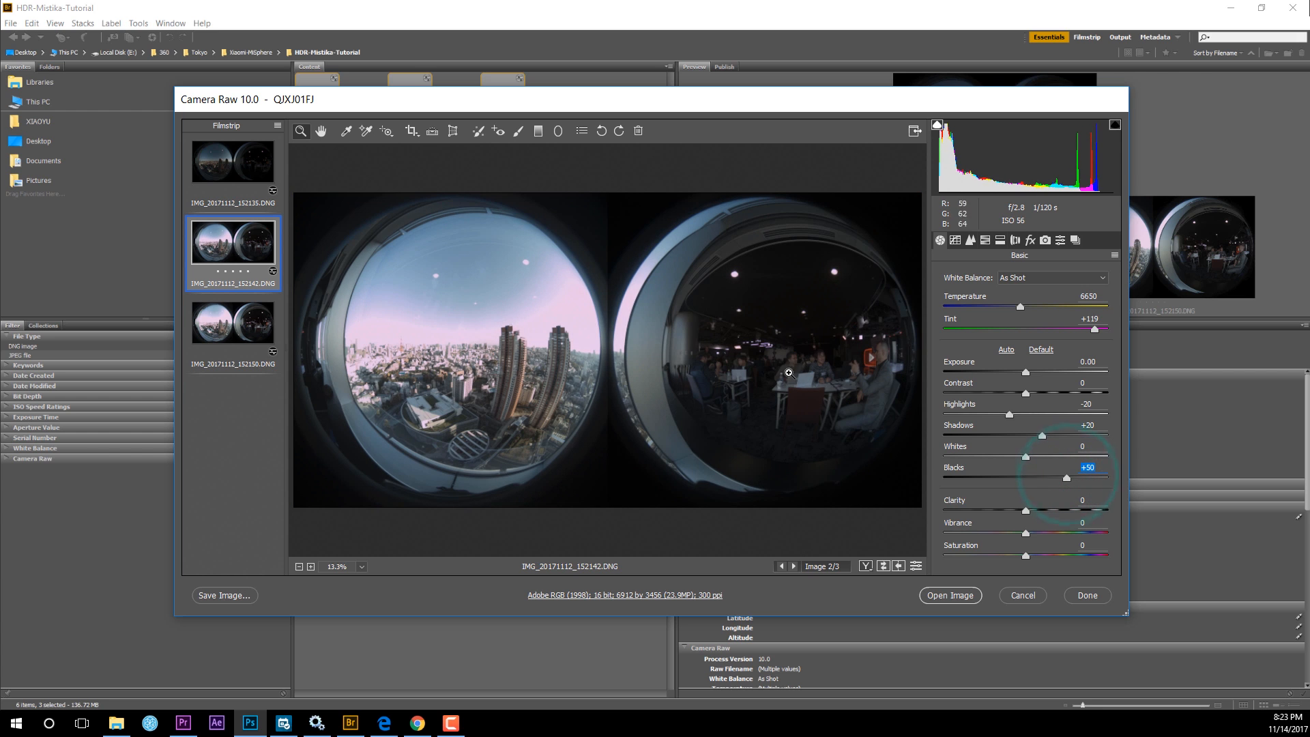
pyautogui.click(1088, 467)
pyautogui.doubleClick(1024, 468)
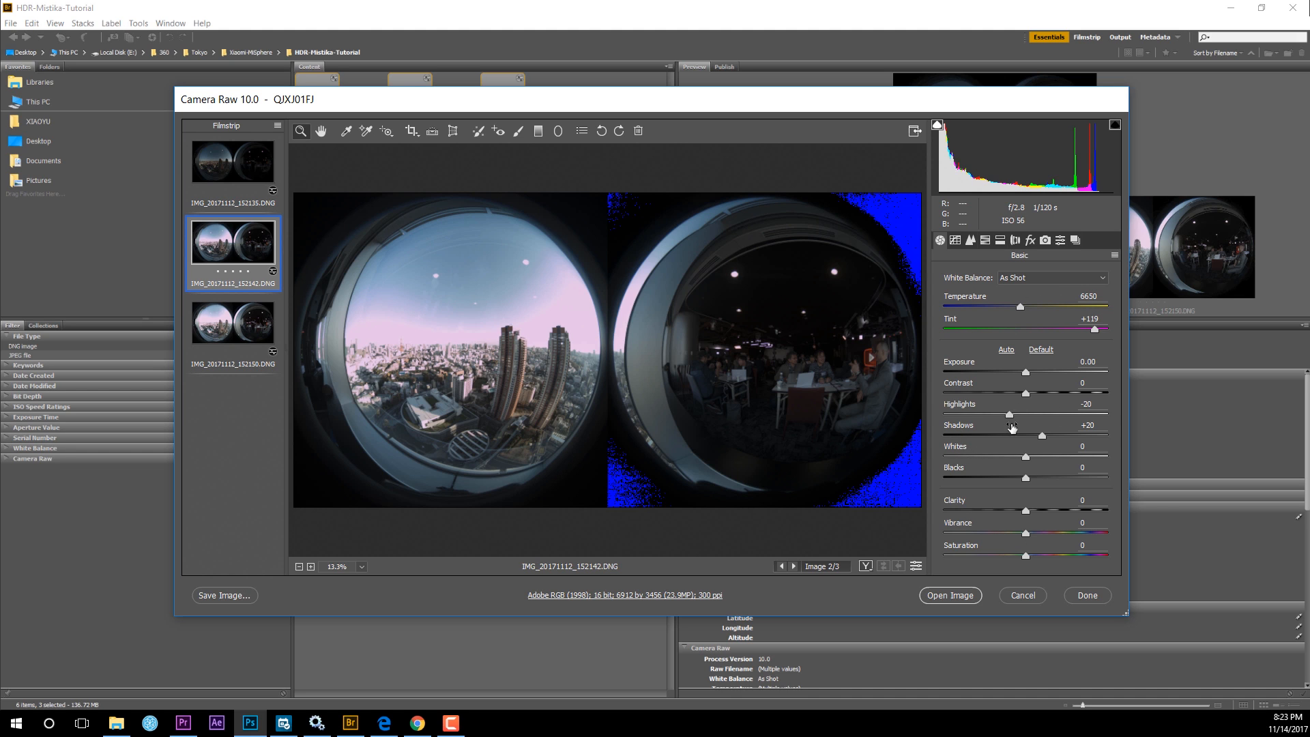
# Step: Review the sharpening and luminance noise reduction settings of IMG_20171112_152142.DNG
pyautogui.click(972, 242)
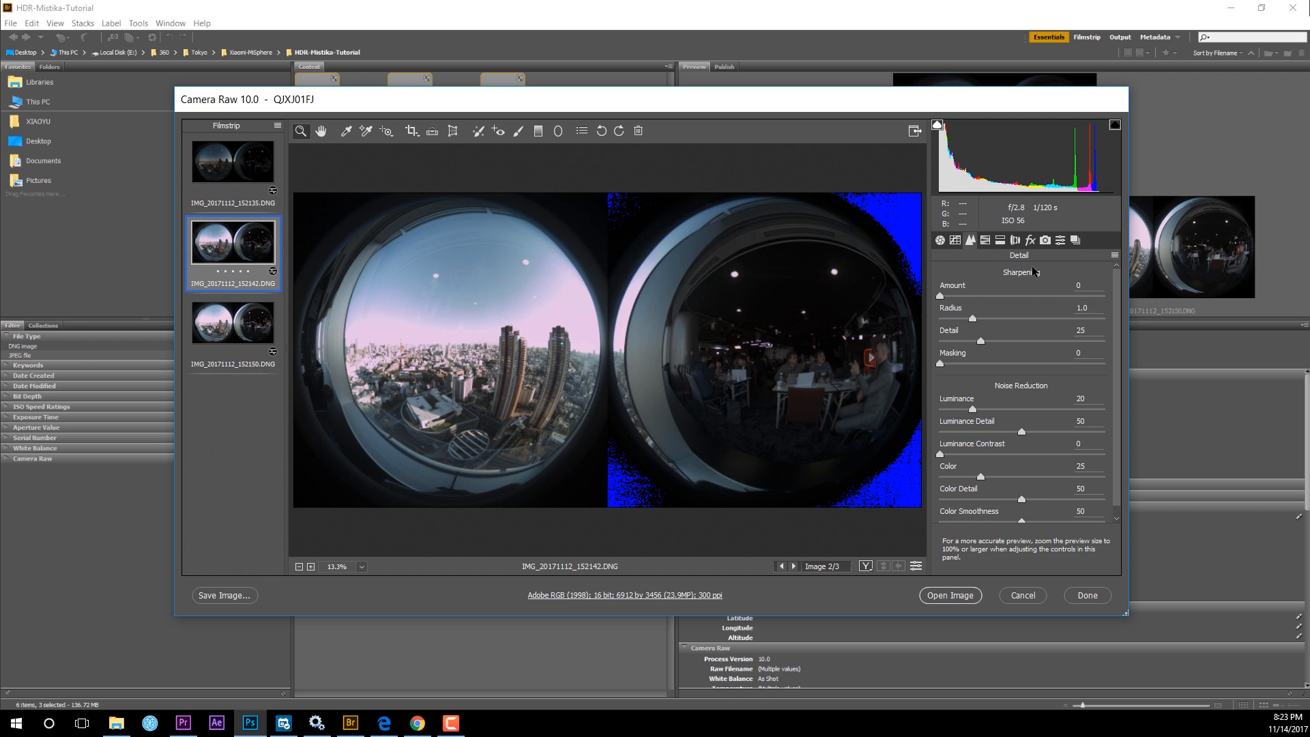
pyautogui.click(973, 409)
pyautogui.click(1076, 394)
# Step: Enable Remove Chromatic Aberration in the lens corrections of IMG_20171112_152142.DNG, checking the colour fringes up close at 200%
pyautogui.click(1015, 239)
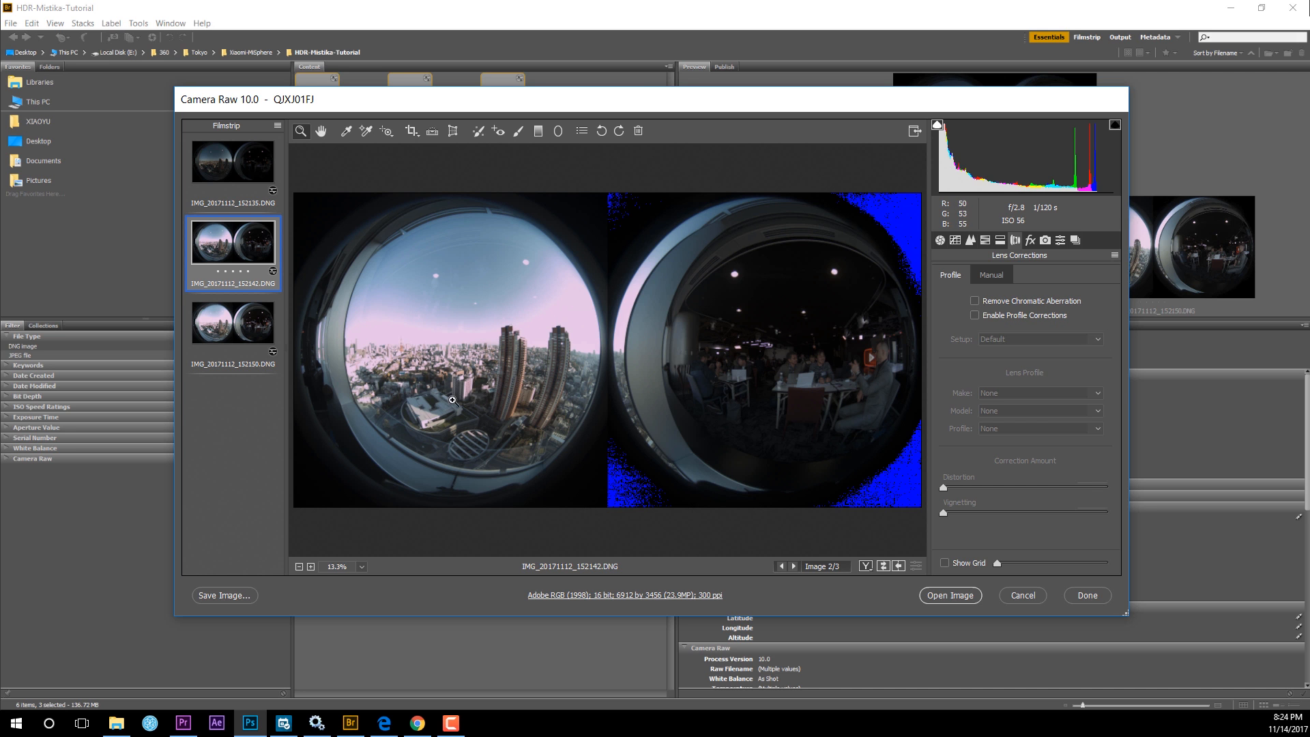
pyautogui.click(424, 394)
pyautogui.click(412, 216)
pyautogui.click(436, 248)
pyautogui.click(448, 334)
pyautogui.click(448, 334)
pyautogui.click(453, 401)
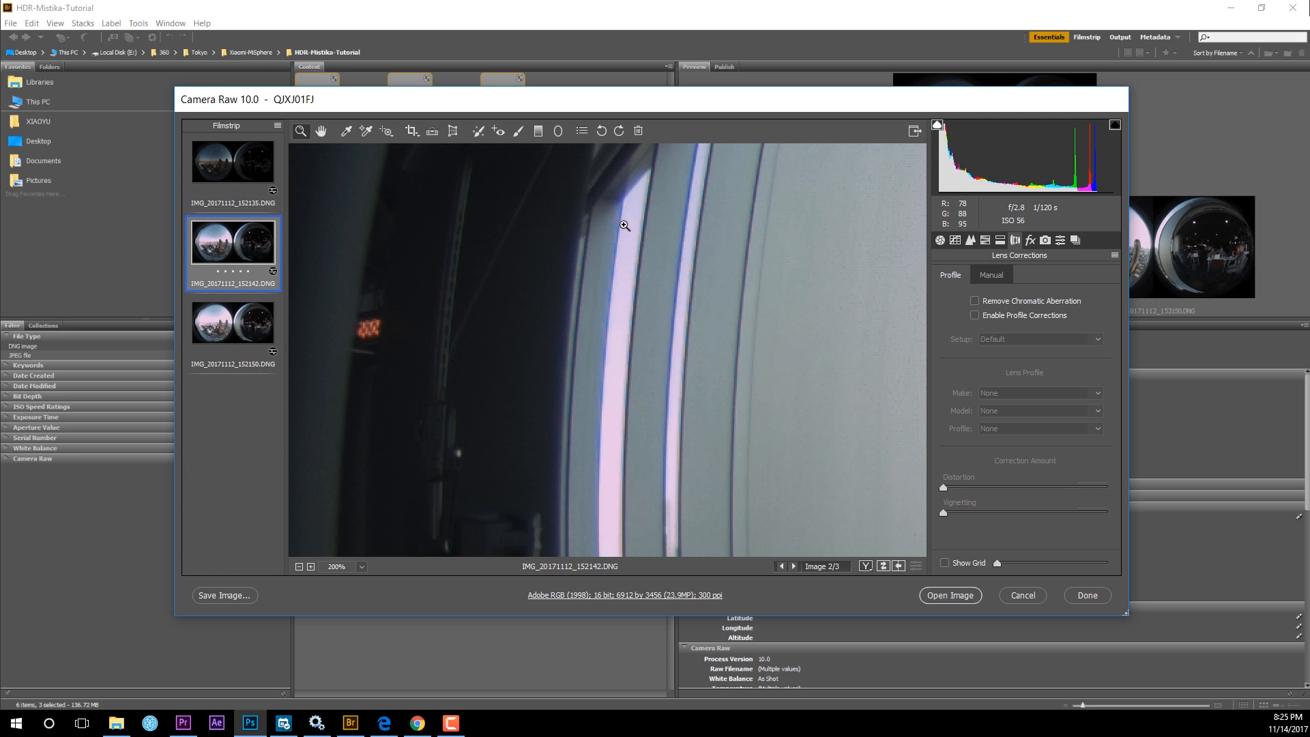
pyautogui.click(974, 301)
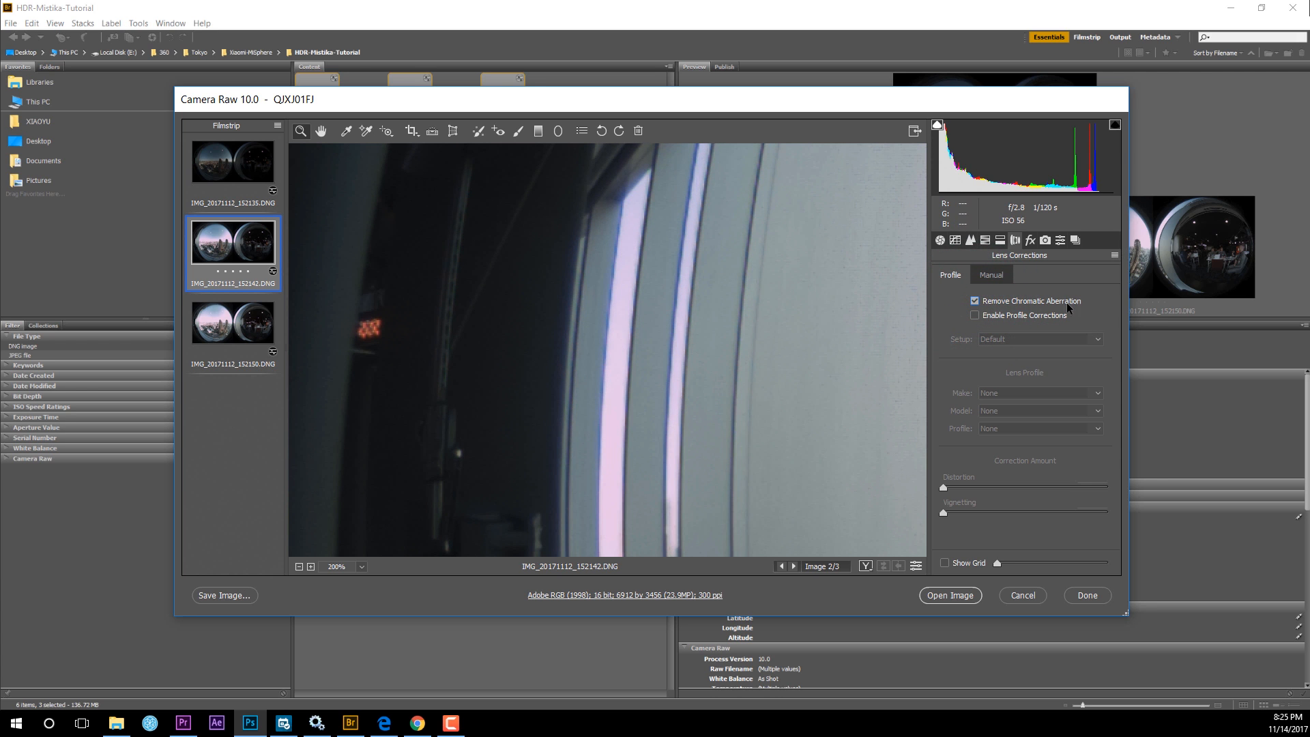
# Step: Try raising the Purple Amount in the manual defringe settings, return it to 0 and go back to the lens profile settings
pyautogui.click(991, 274)
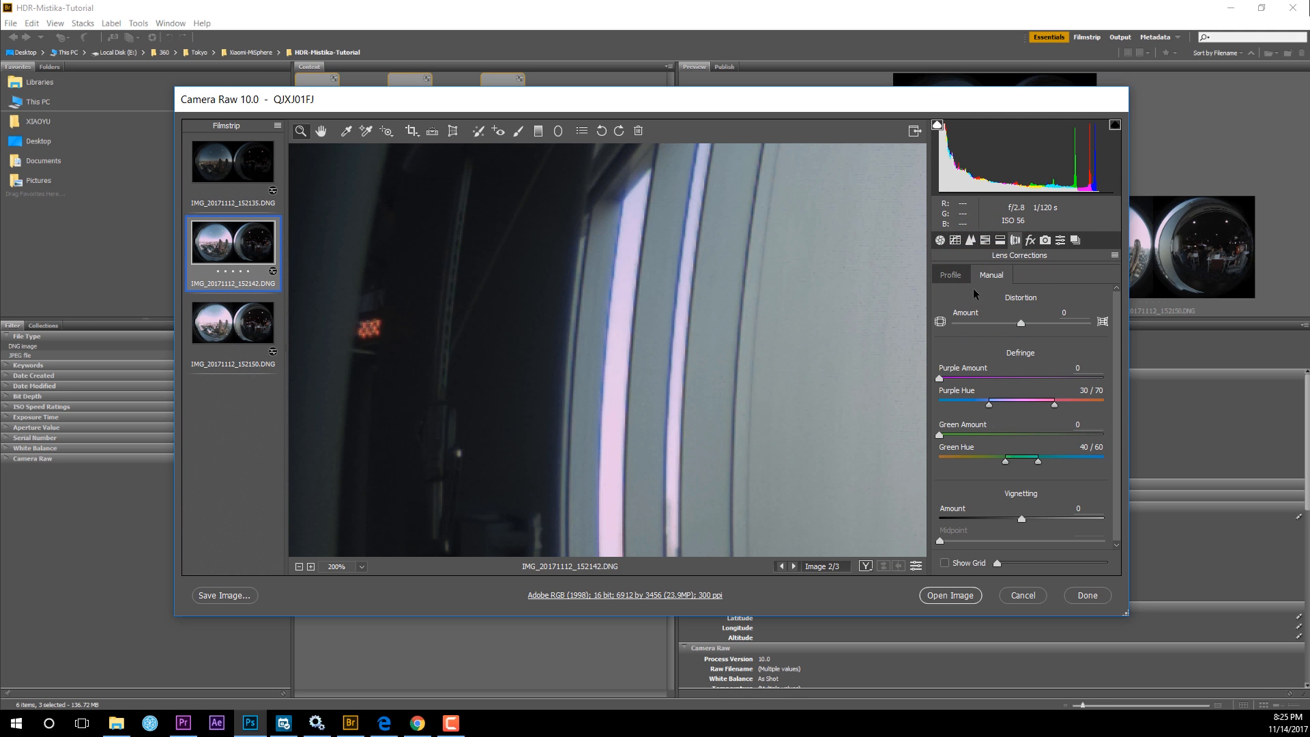
pyautogui.moveTo(940, 379); pyautogui.dragTo(953, 381)
pyautogui.moveTo(961, 379); pyautogui.dragTo(935, 382)
pyautogui.click(951, 275)
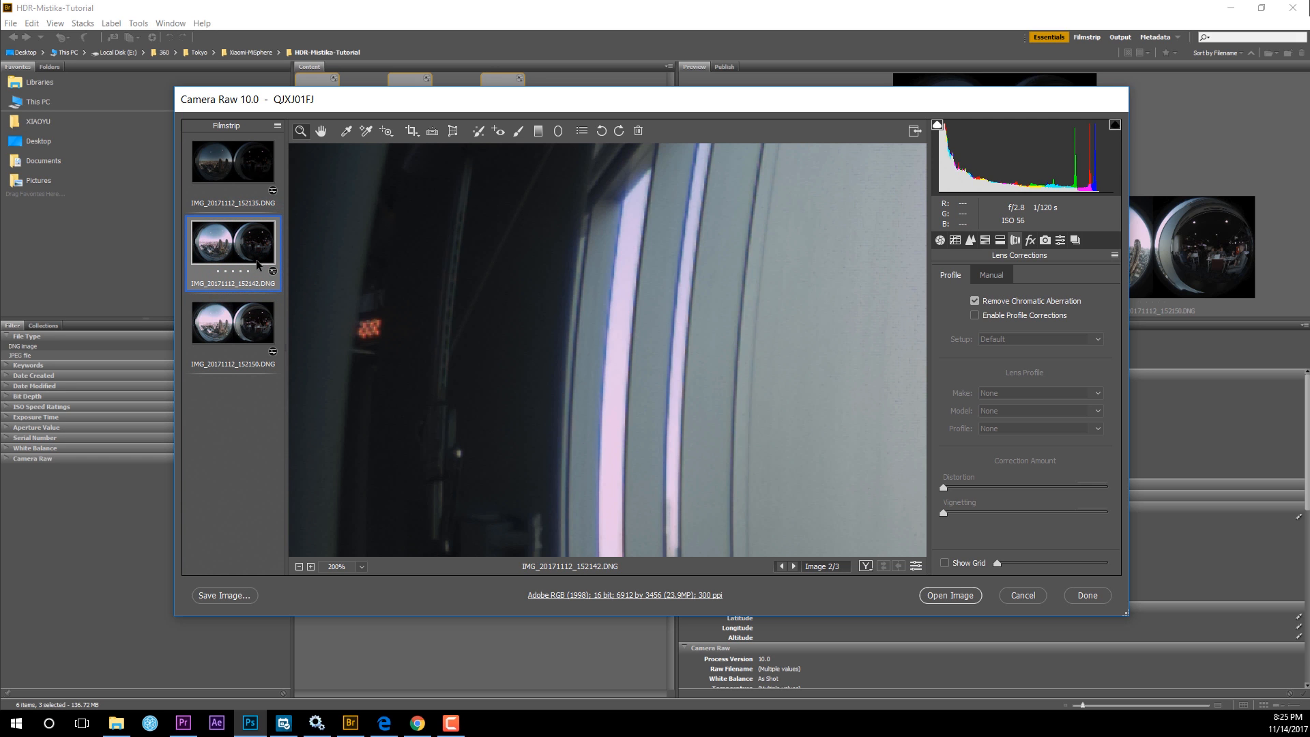
# Step: Select all three DNG images and synchronize the Camera Raw settings across them
pyautogui.hotkey('ctrl', 'a')
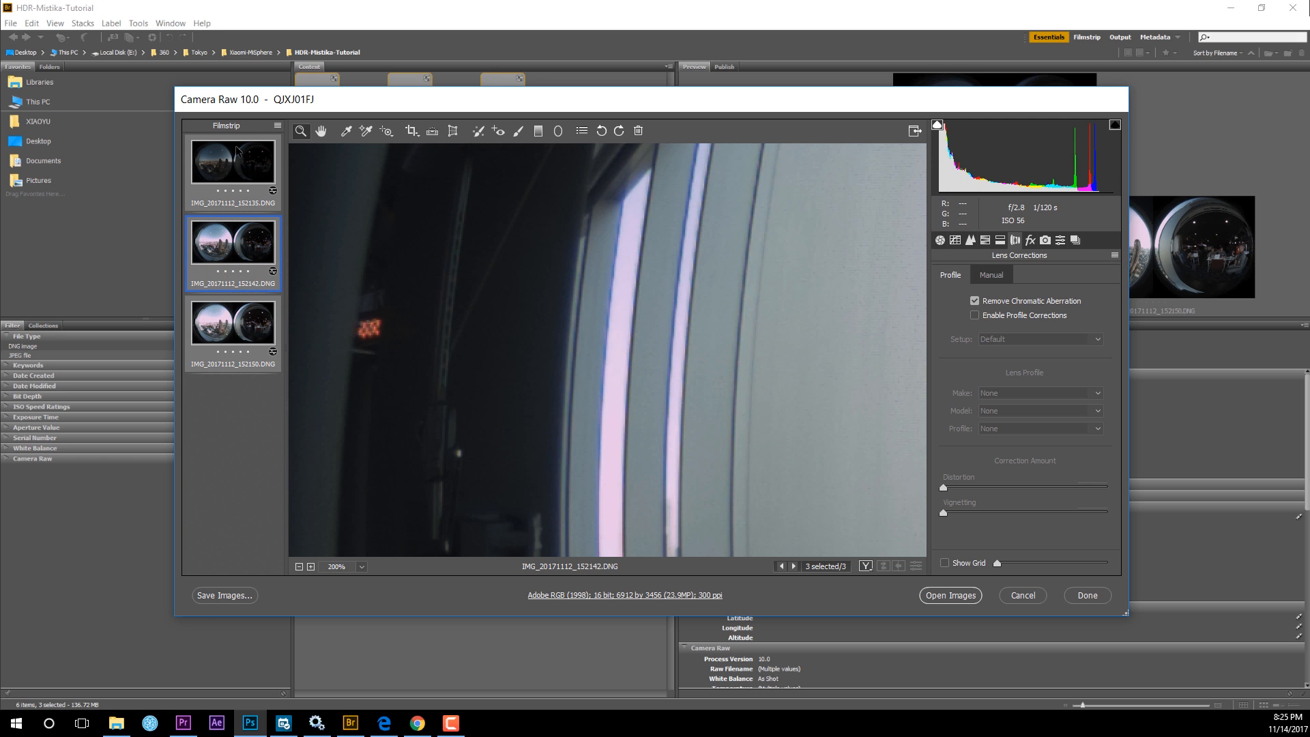
pyautogui.click(281, 126)
pyautogui.click(309, 172)
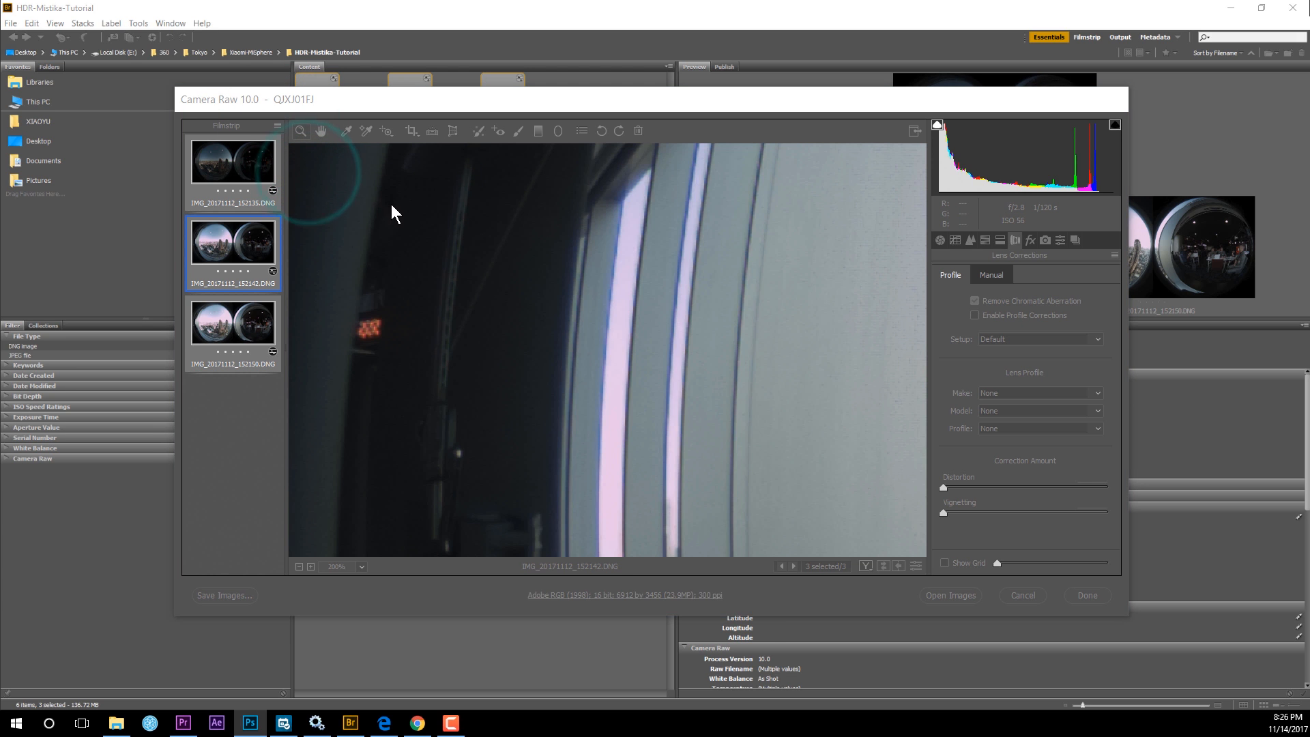
pyautogui.click(717, 207)
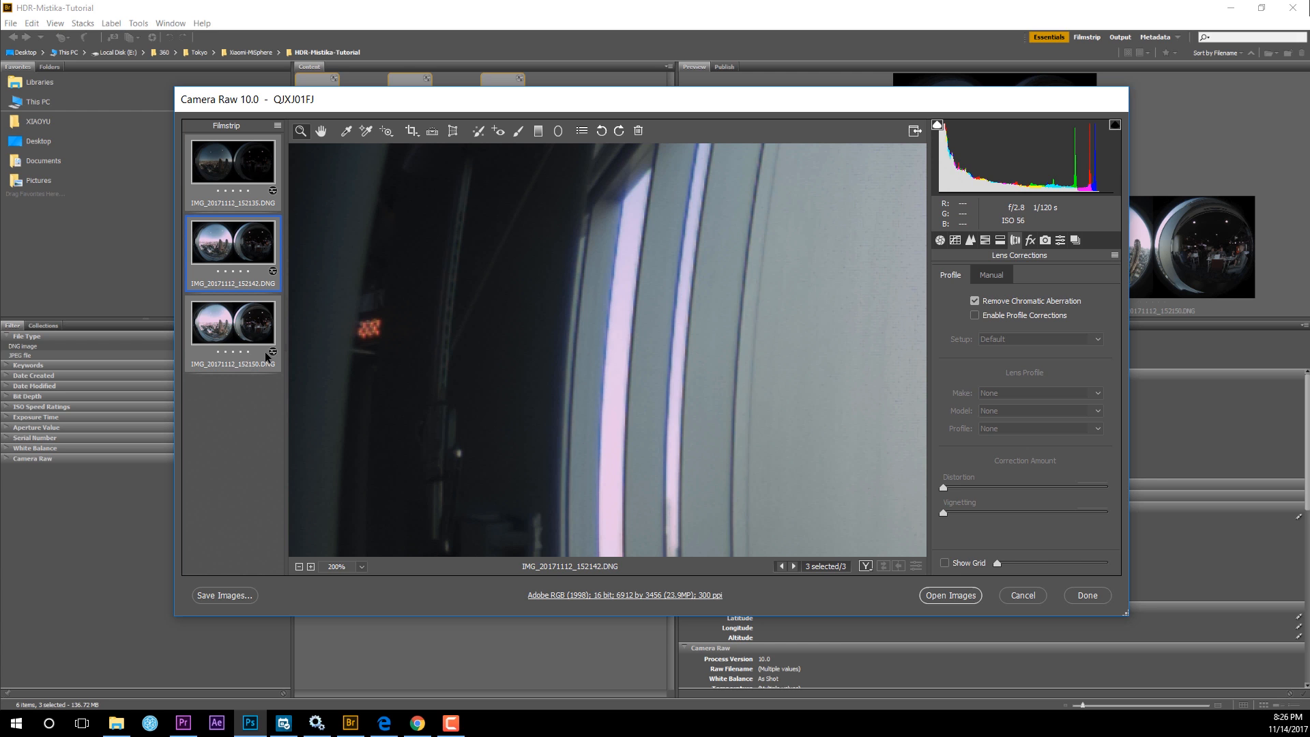
# Step: Set the RGB point curve's white point to input 205 and output 255 for all three selected images
pyautogui.click(361, 566)
pyautogui.click(370, 524)
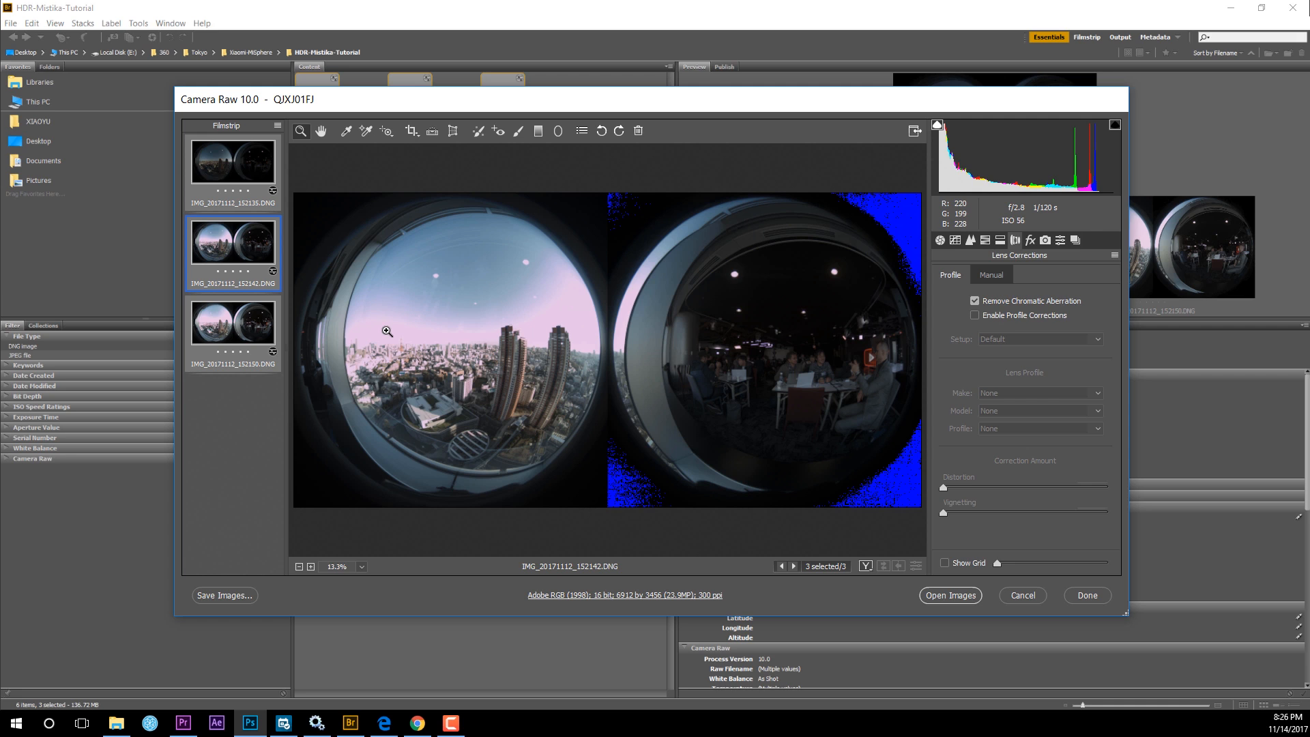
pyautogui.click(952, 240)
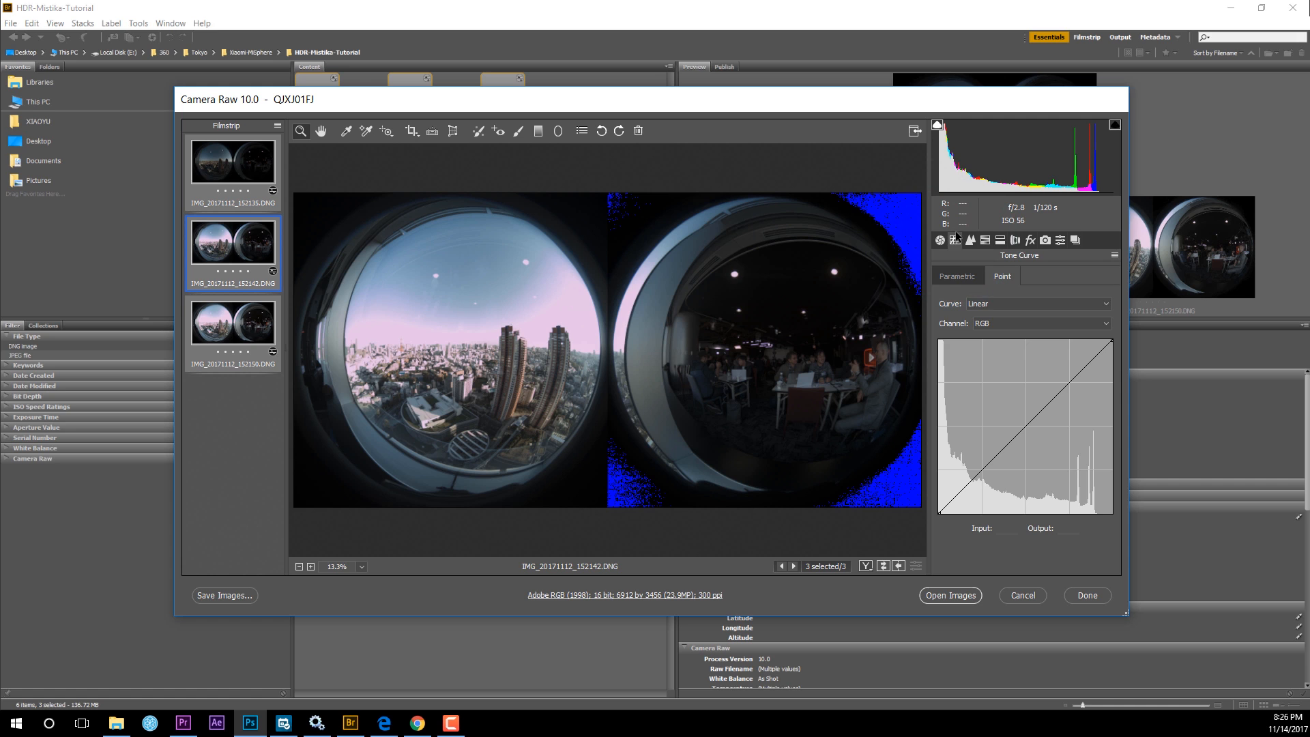
pyautogui.click(964, 277)
pyautogui.click(1001, 277)
pyautogui.moveTo(1112, 341); pyautogui.dragTo(1078, 334)
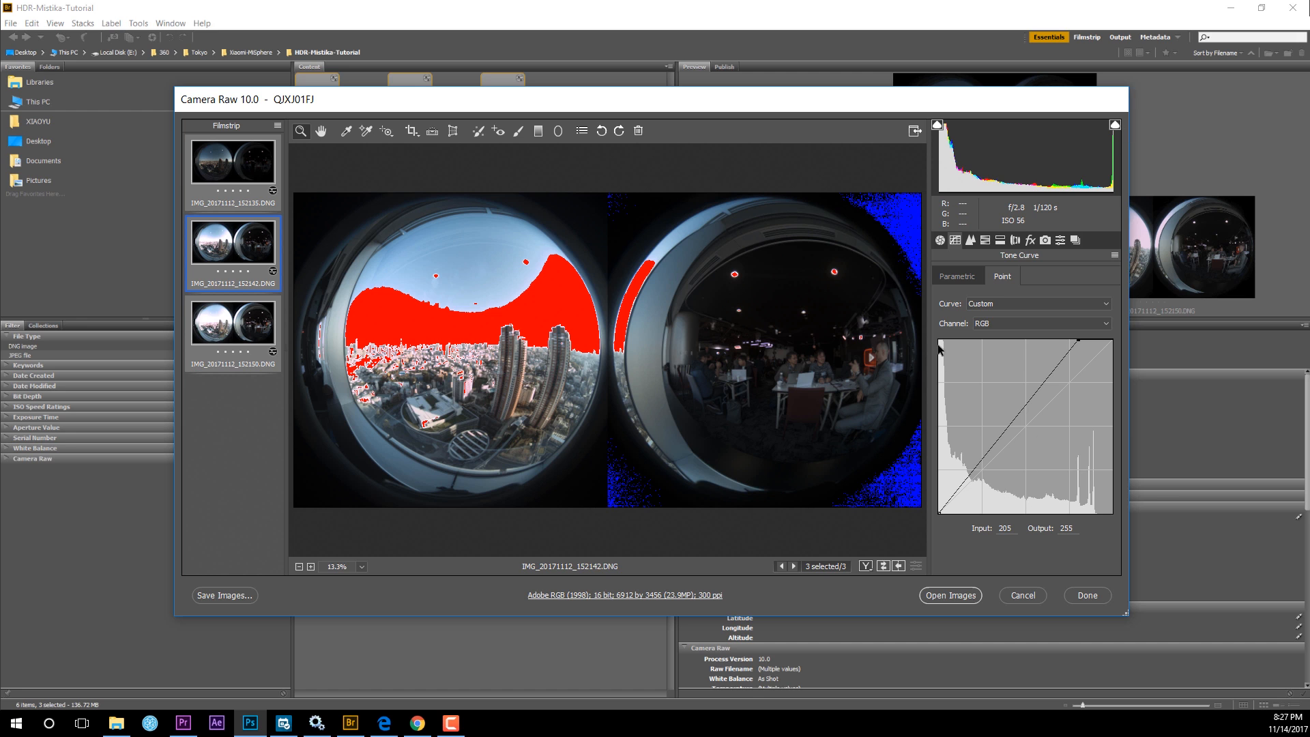
# Step: Check the curve on IMG_20171112_152150.DNG and restore the white point of IMG_20171112_152135.DNG to input 255, output 255
pyautogui.click(249, 328)
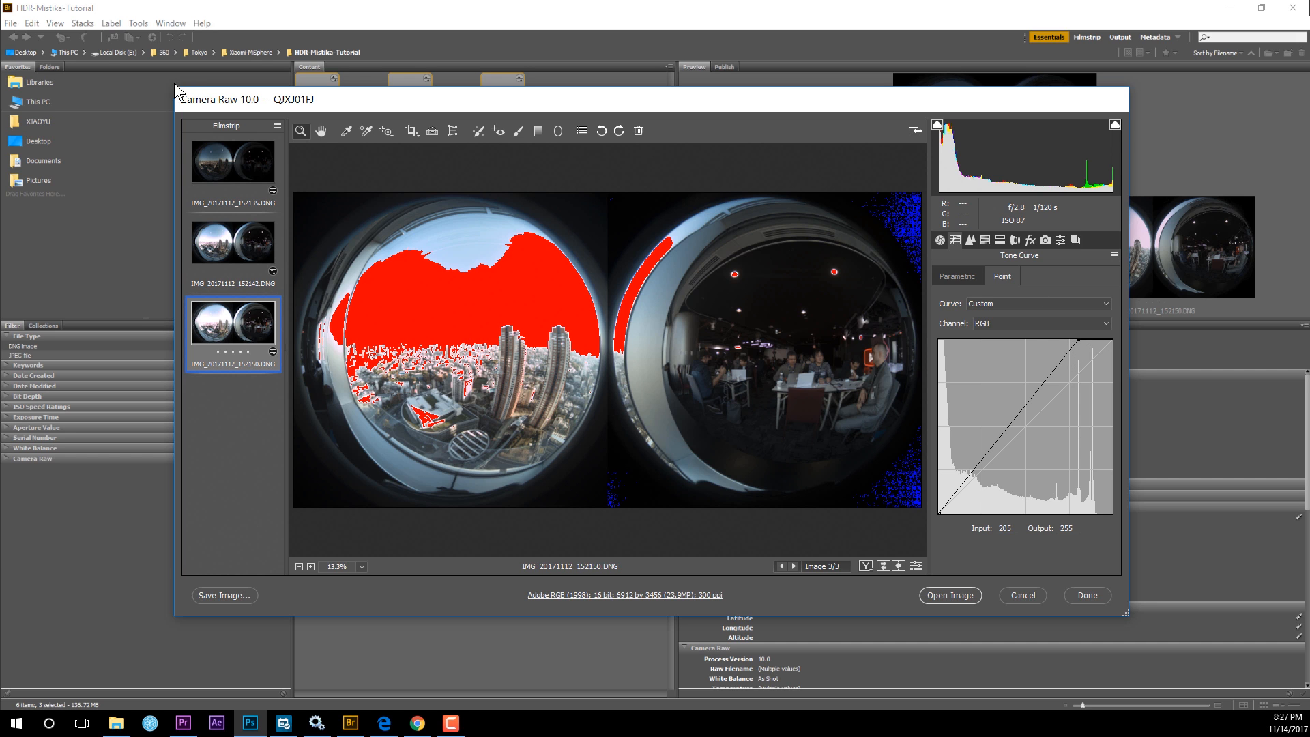
pyautogui.click(230, 163)
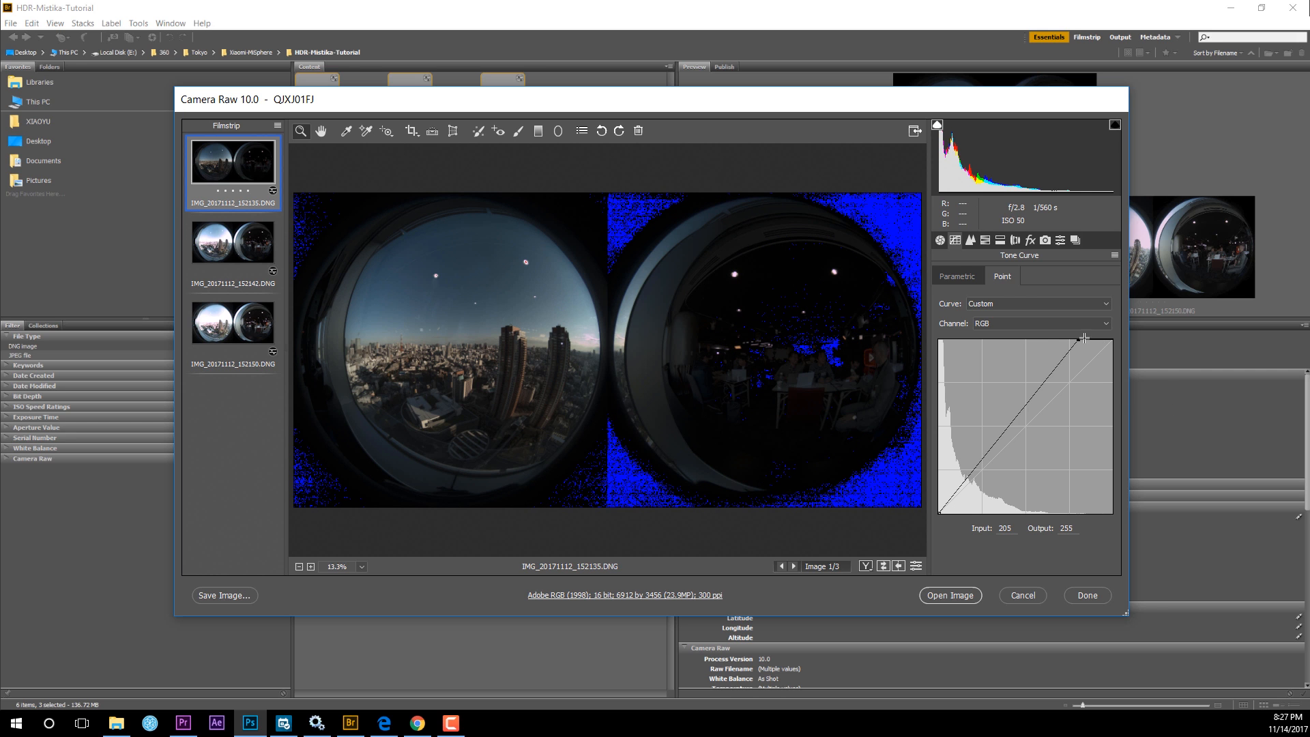
pyautogui.moveTo(1084, 337); pyautogui.dragTo(1138, 333)
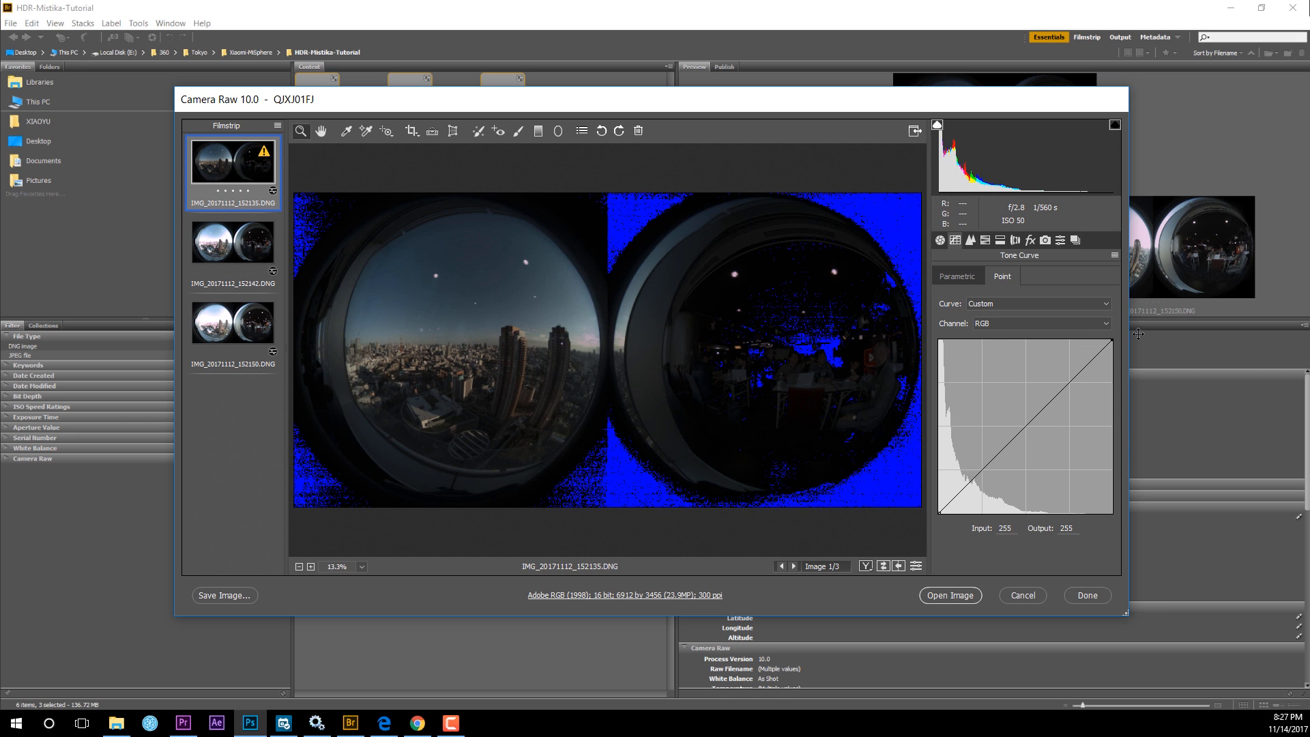
# Step: Compare the three DNG images one after another, examining their clipping, histograms and RGB point curves
pyautogui.click(246, 238)
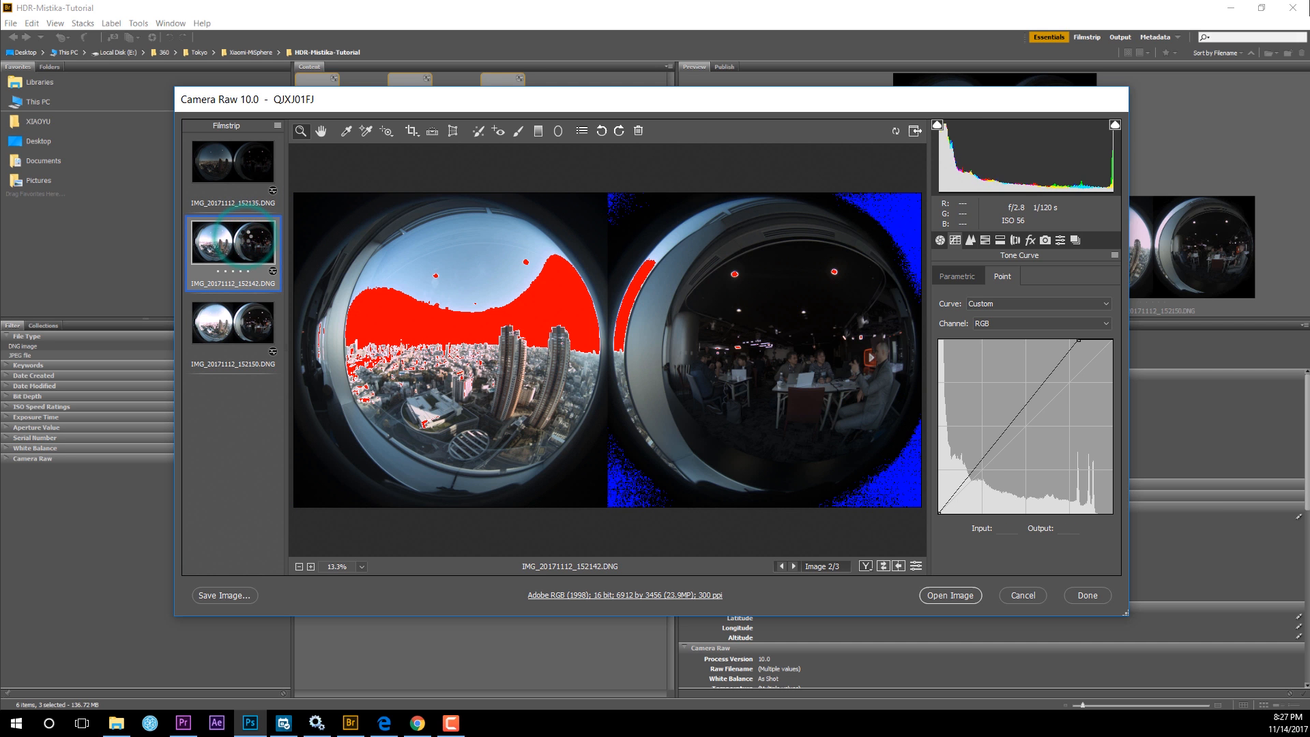
pyautogui.click(245, 321)
pyautogui.click(251, 243)
pyautogui.click(255, 314)
pyautogui.click(250, 244)
pyautogui.click(245, 170)
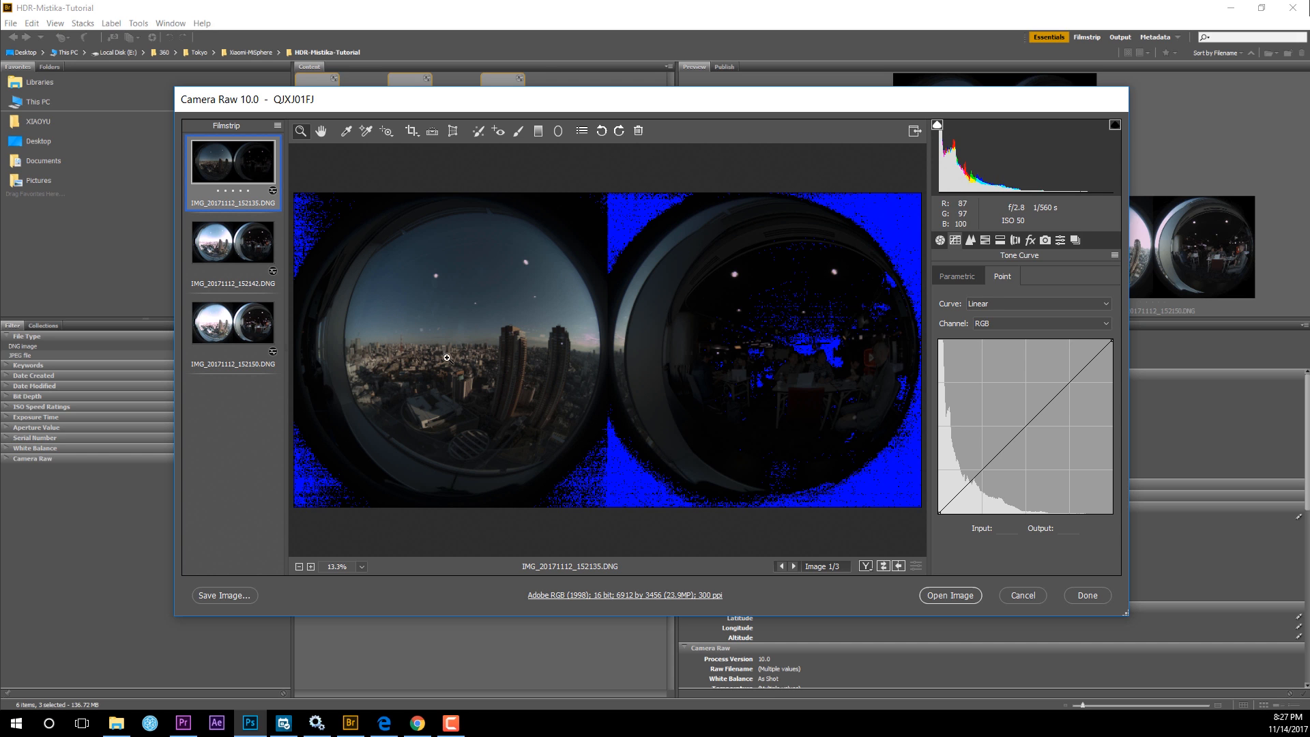
pyautogui.click(220, 251)
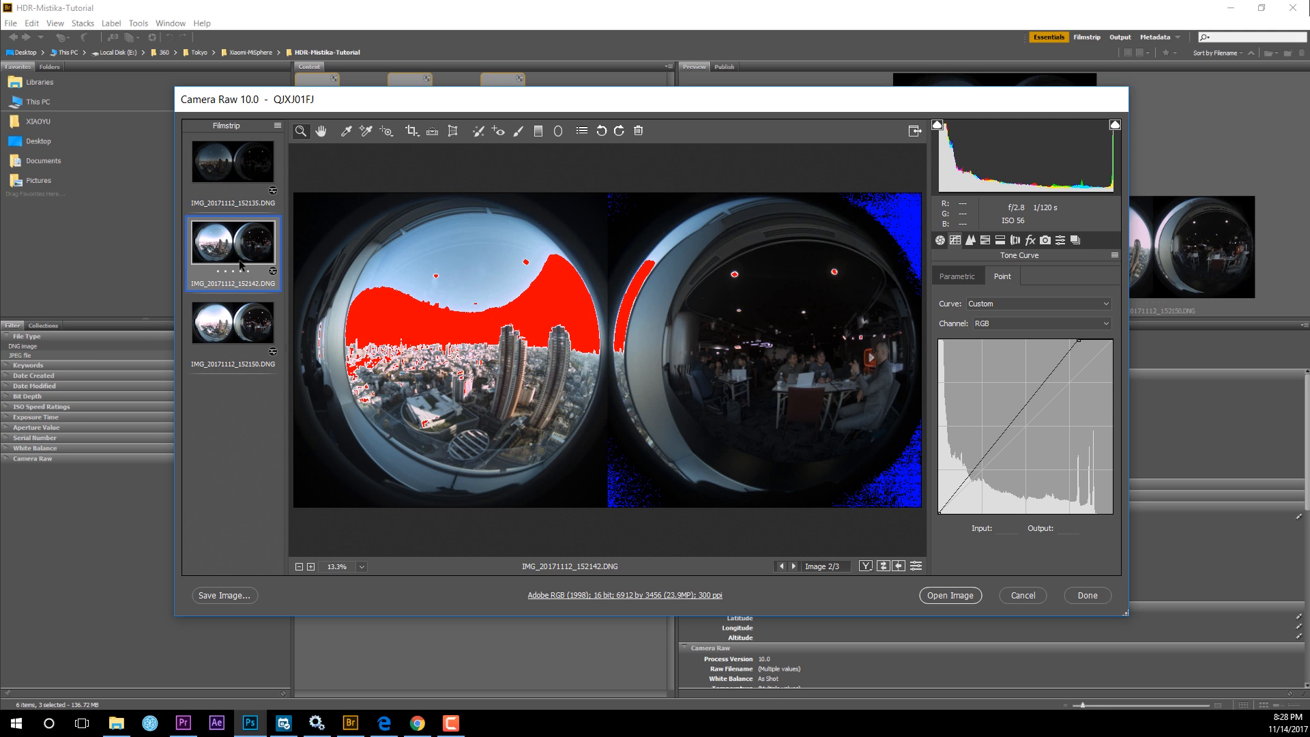
pyautogui.click(216, 331)
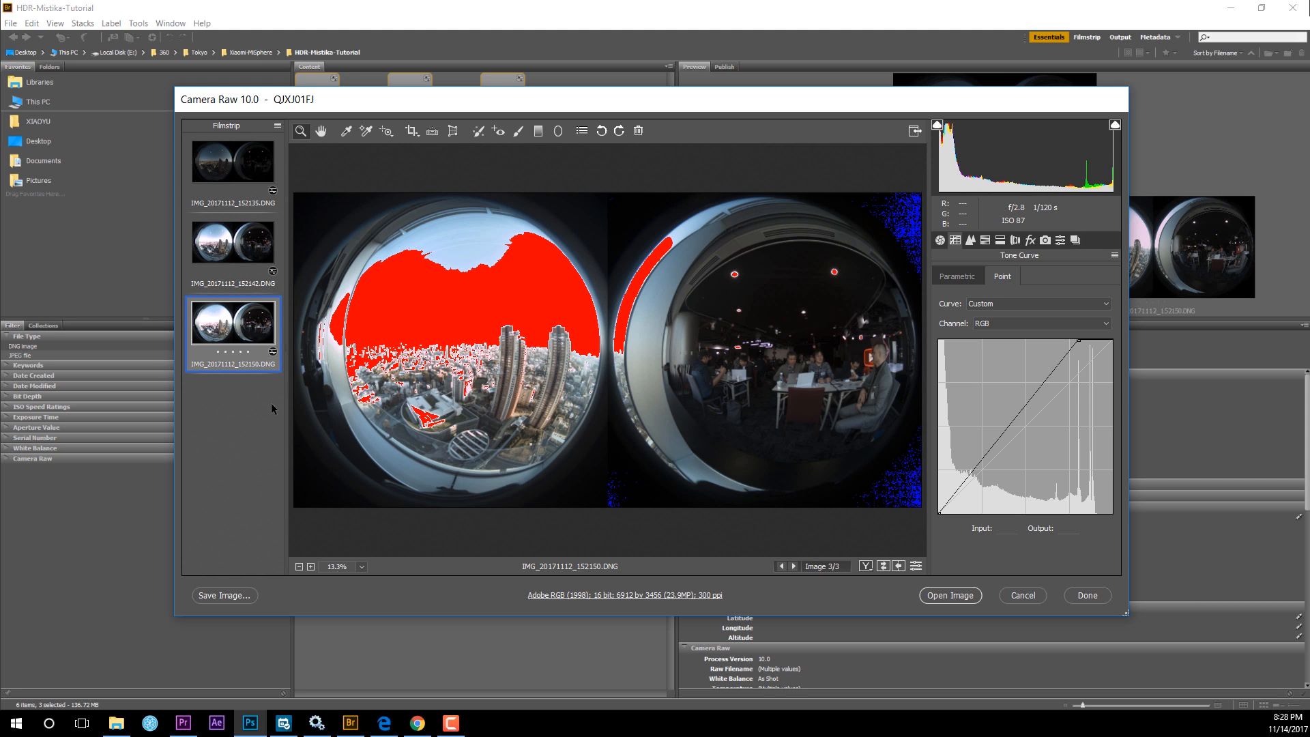
pyautogui.click(241, 422)
pyautogui.hotkey('ctrl', 'a')
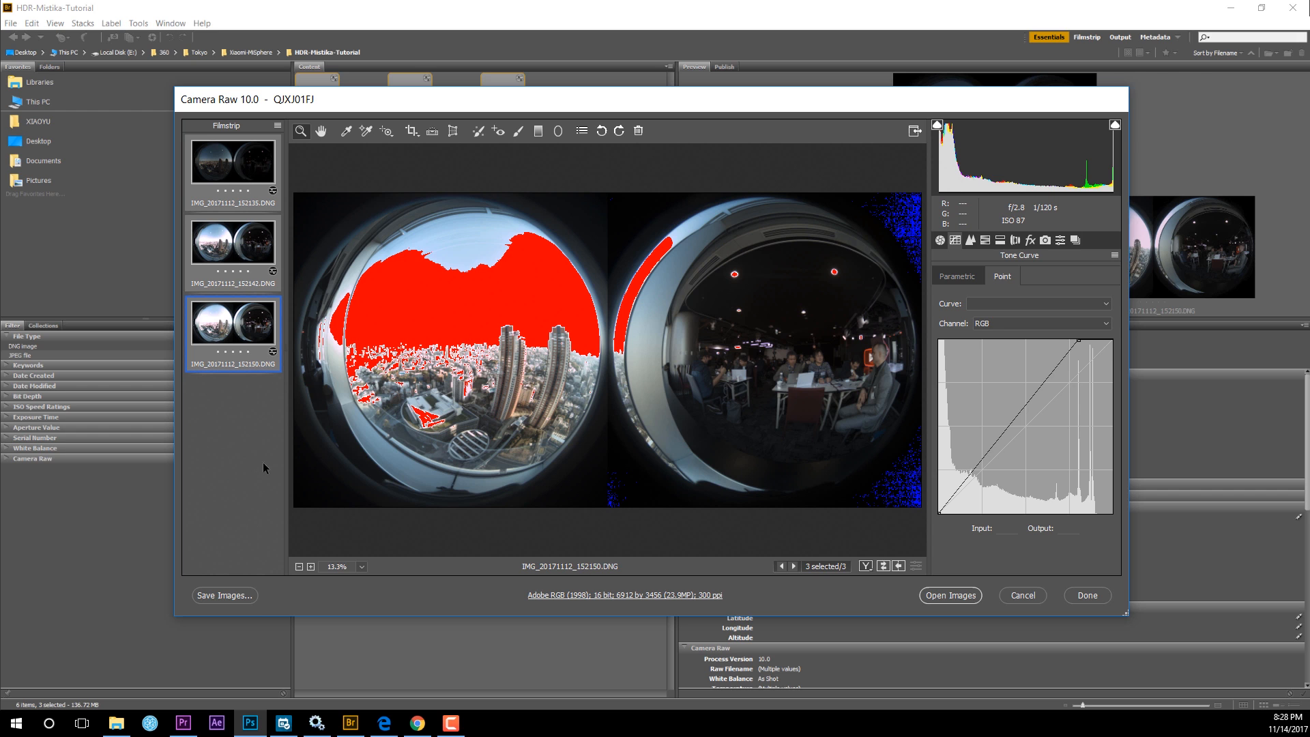
pyautogui.click(217, 595)
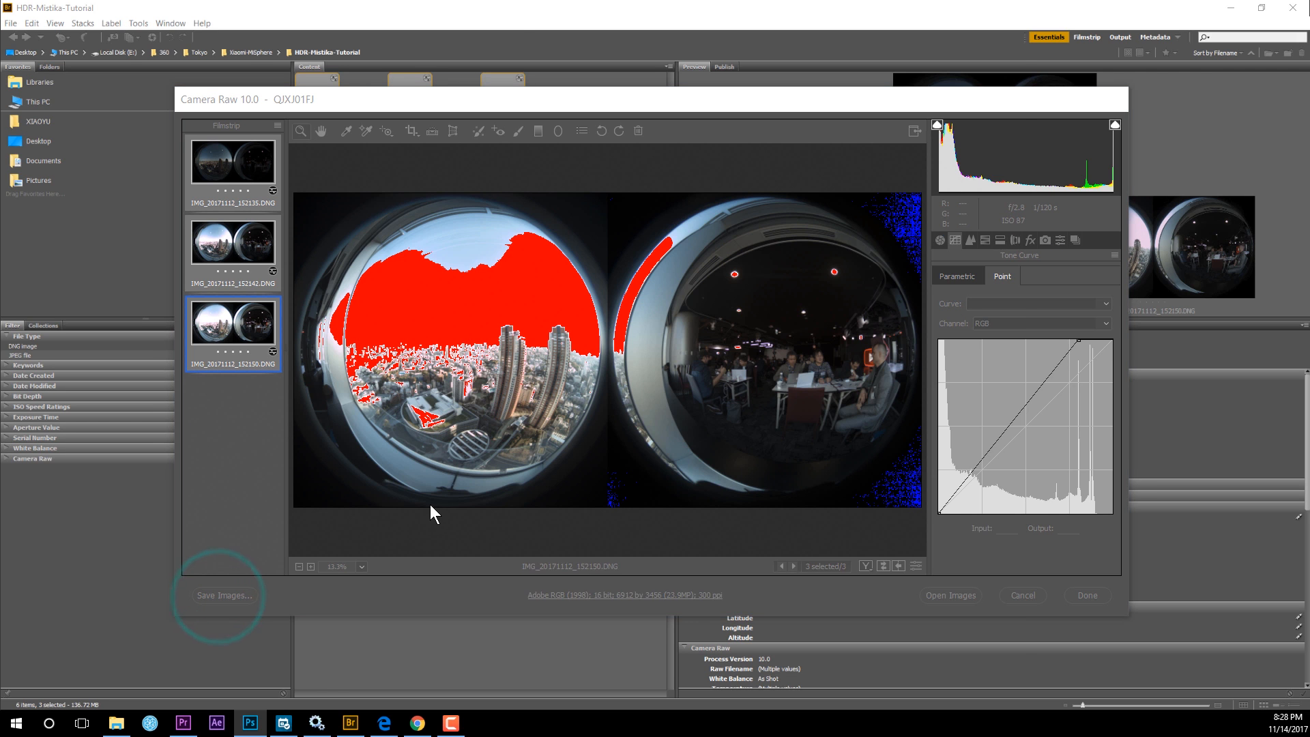
pyautogui.click(972, 108)
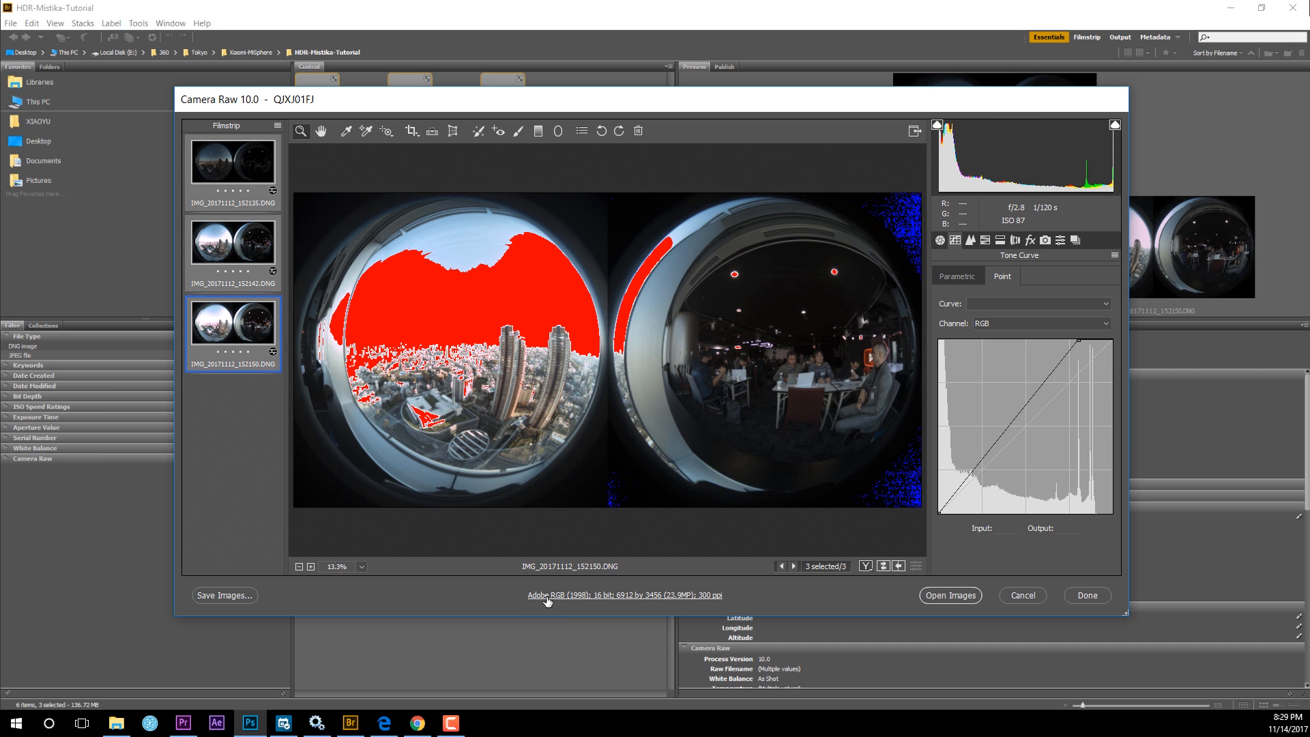
# Step: Configure the Camera Raw workflow options with the Adobe RGB (1998) color space and a depth of 16 Bits/Channel
pyautogui.click(547, 596)
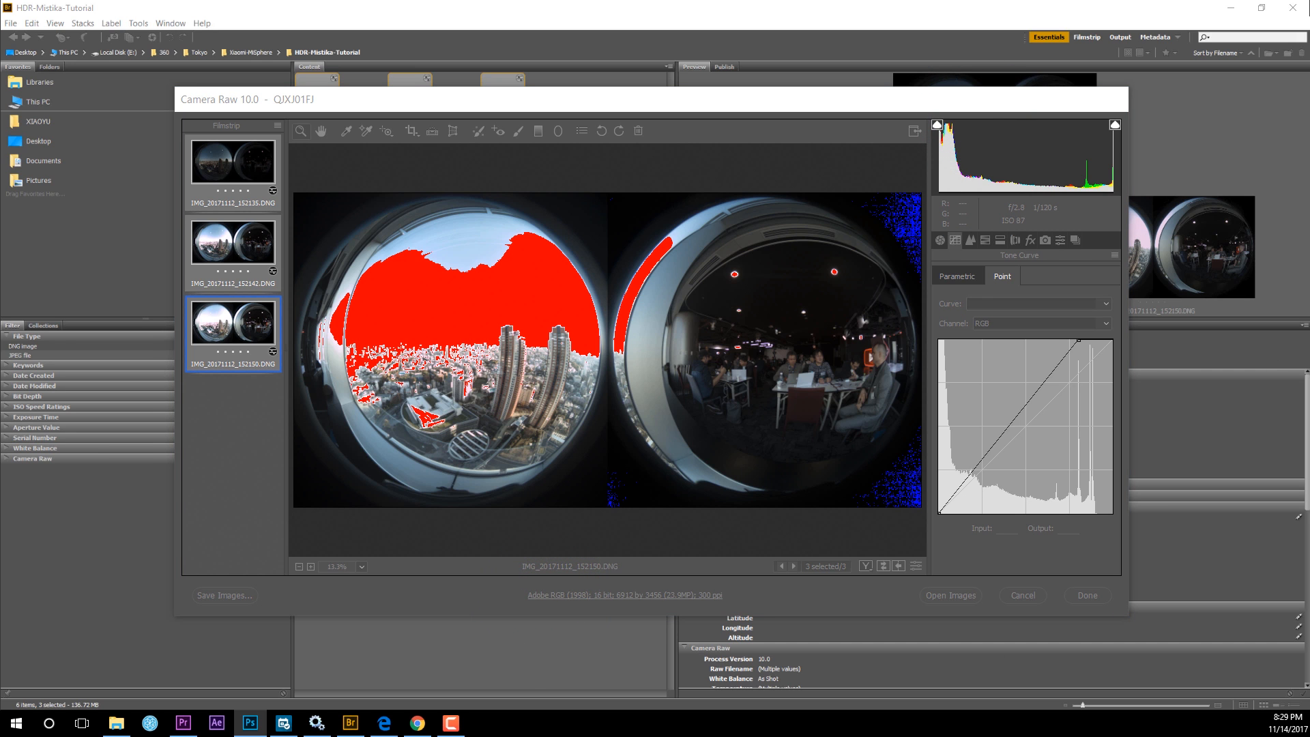
pyautogui.moveTo(1050, 262); pyautogui.dragTo(628, 264)
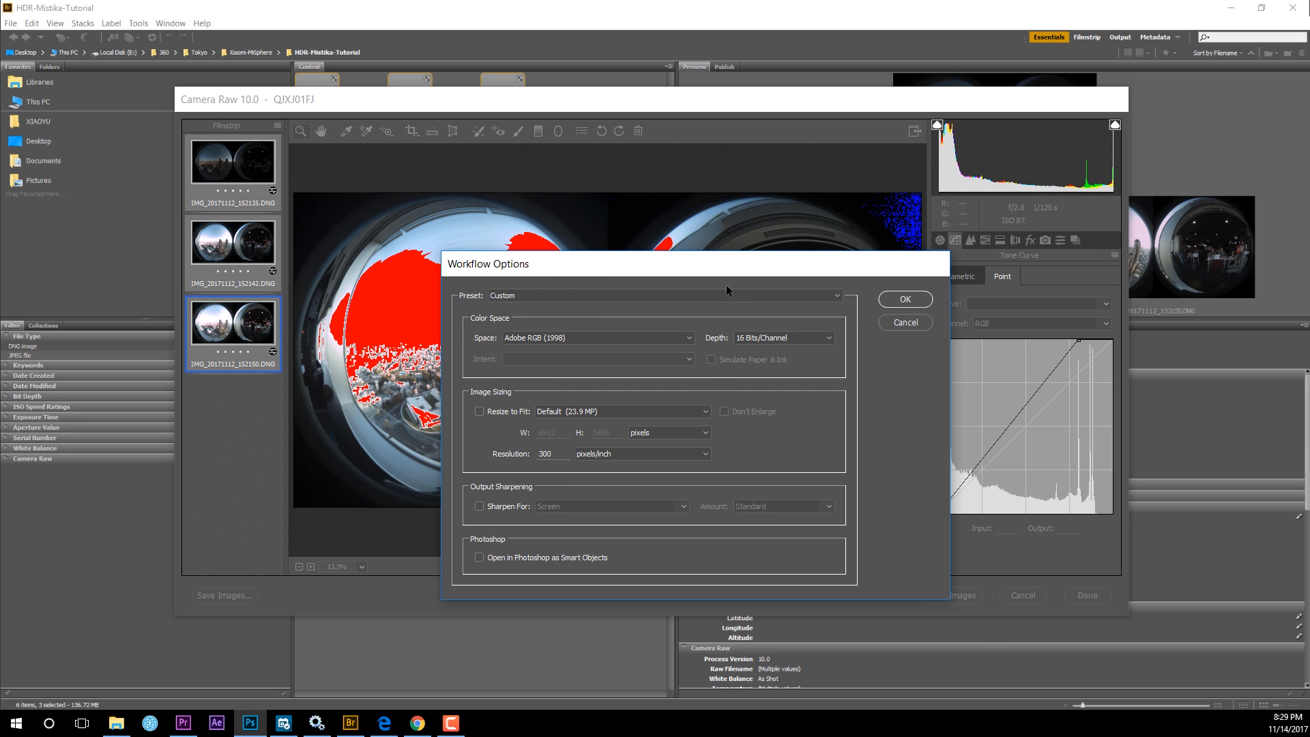
pyautogui.moveTo(721, 264); pyautogui.dragTo(753, 299)
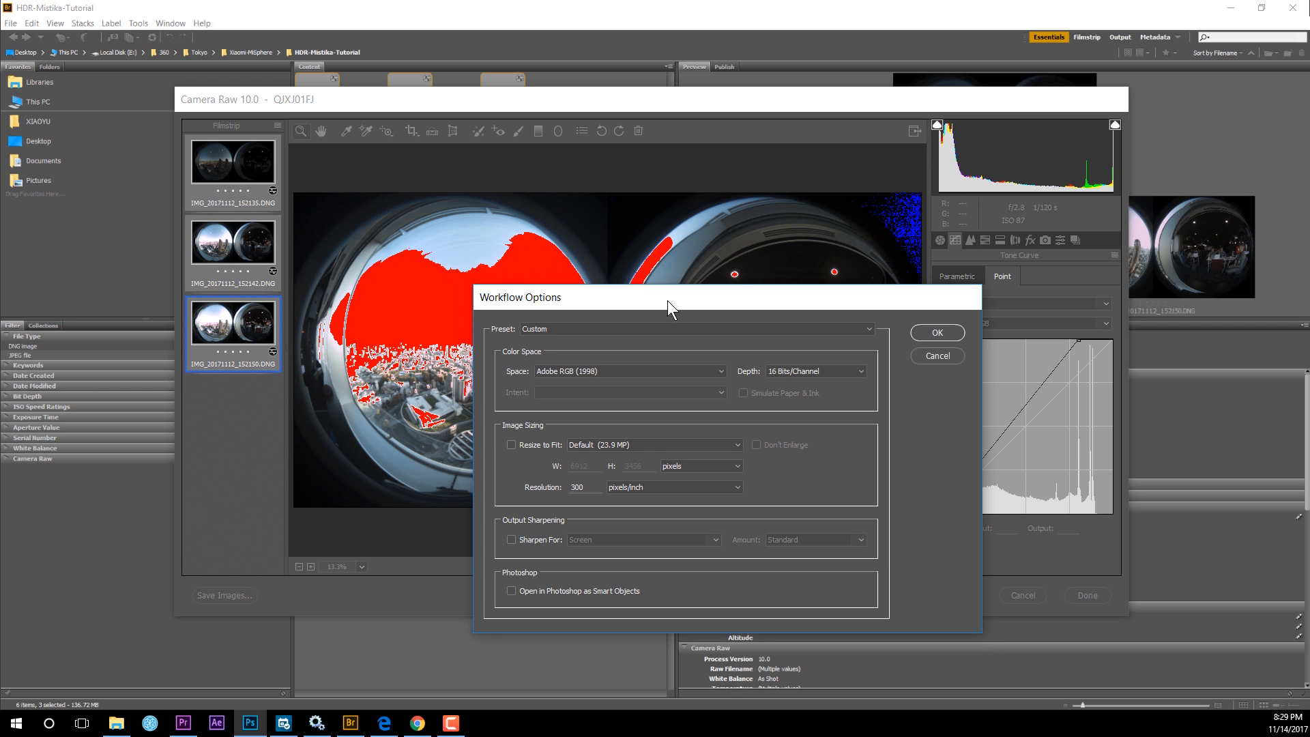
pyautogui.moveTo(667, 301); pyautogui.dragTo(670, 278)
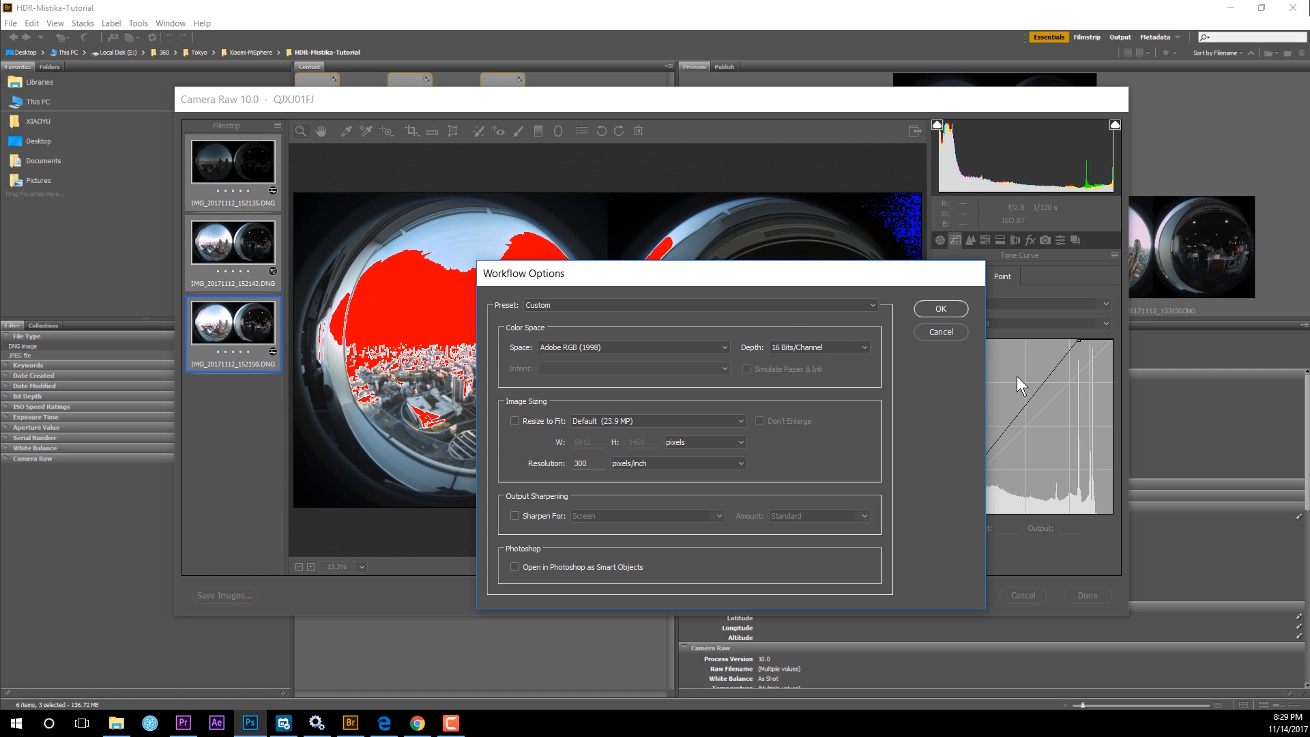
pyautogui.click(570, 347)
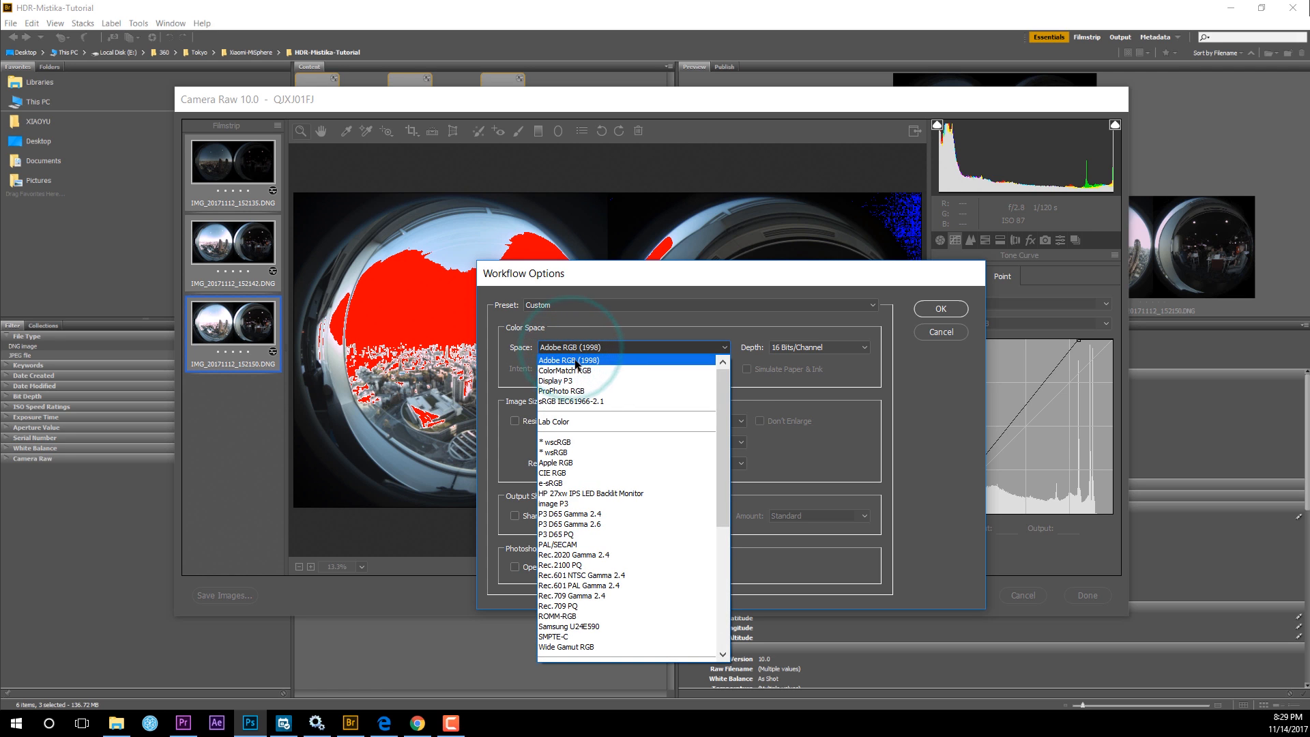
pyautogui.click(556, 358)
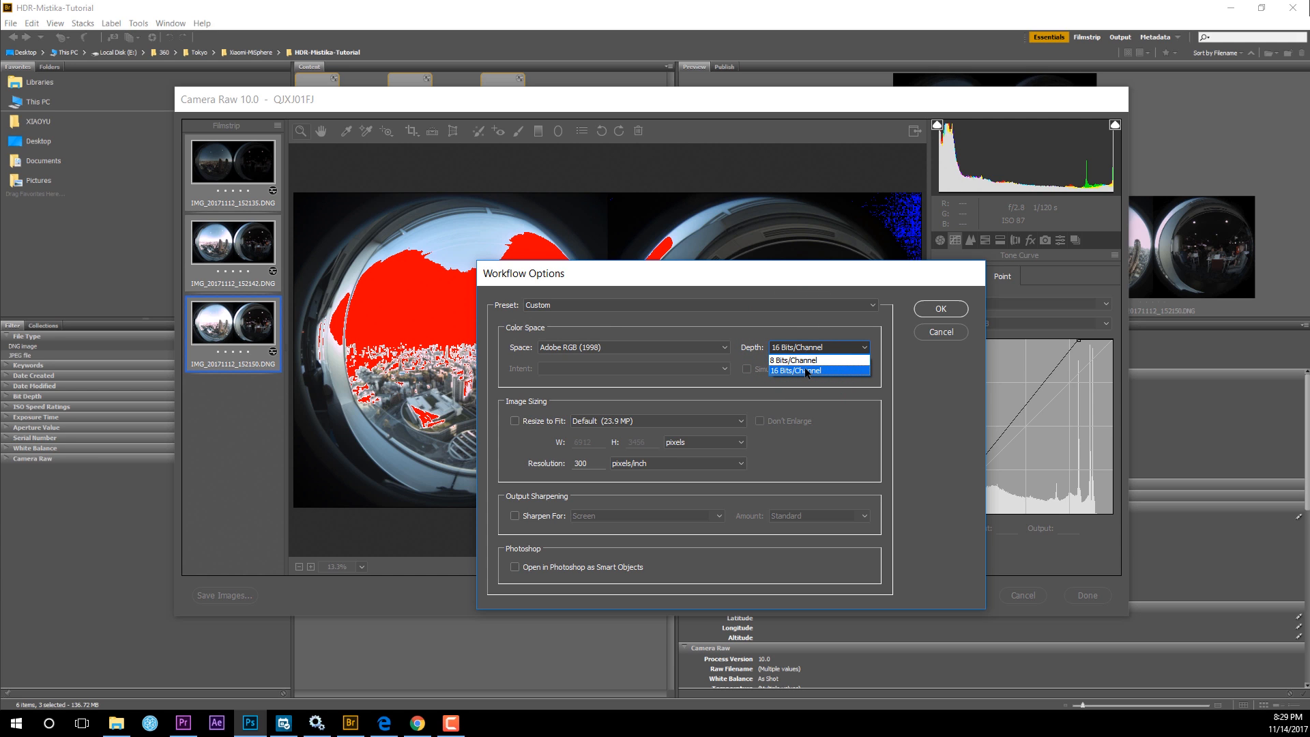
pyautogui.click(800, 360)
pyautogui.click(800, 349)
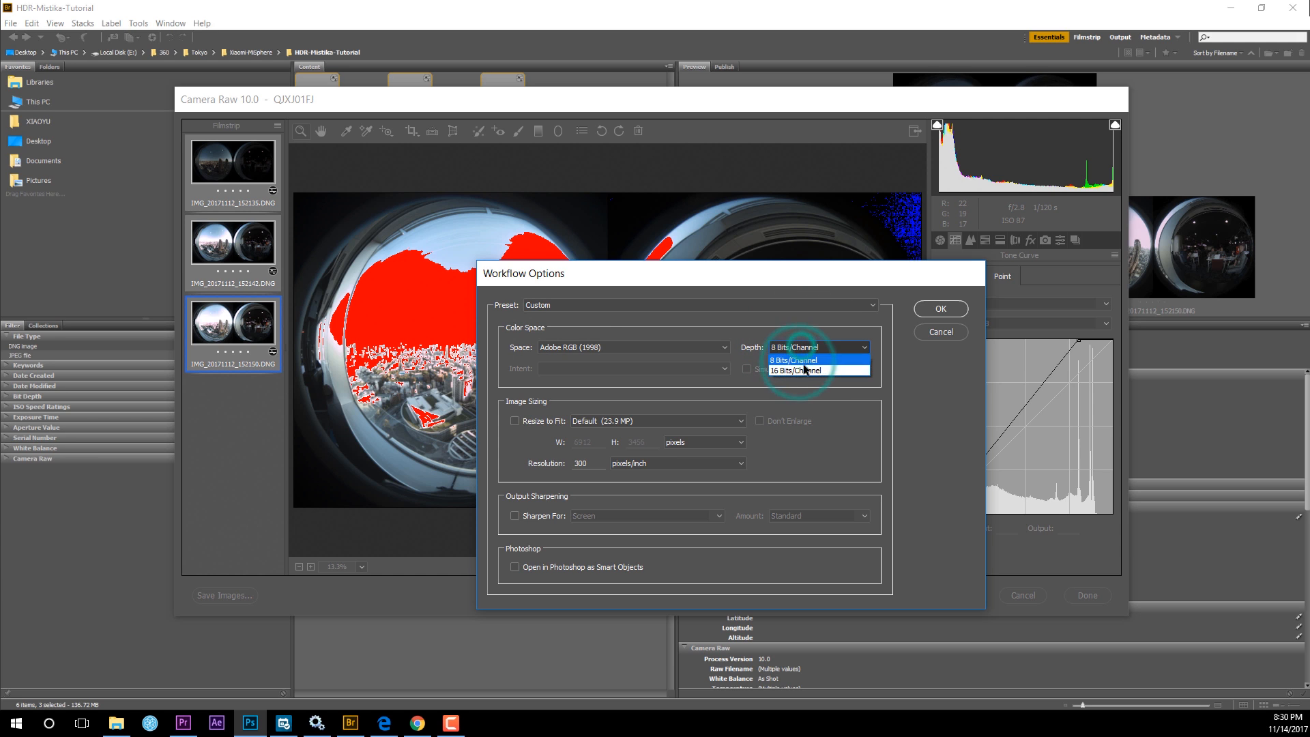
pyautogui.click(801, 370)
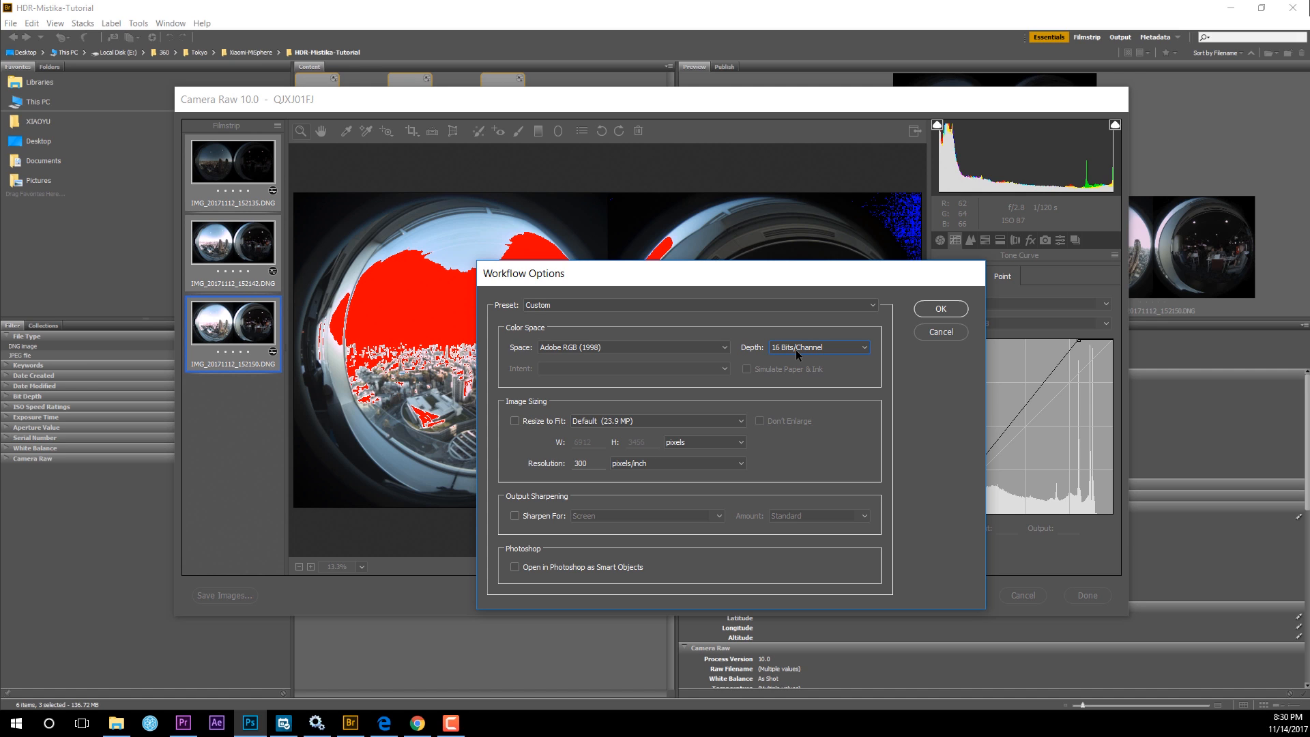
pyautogui.click(954, 312)
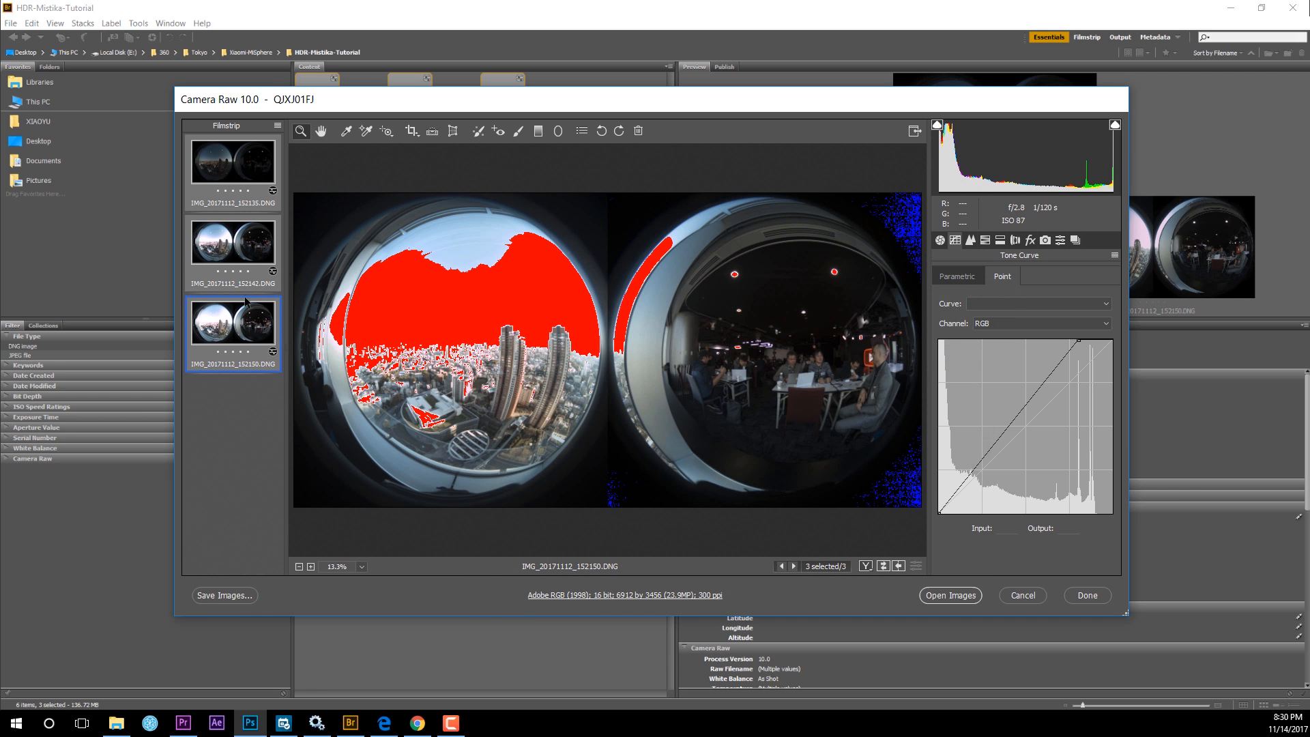
# Step: Save all three DNG images as TIFFs in the RawforPS folder, named YT-Tokyo with a two-digit serial number starting at 01
pyautogui.click(229, 249)
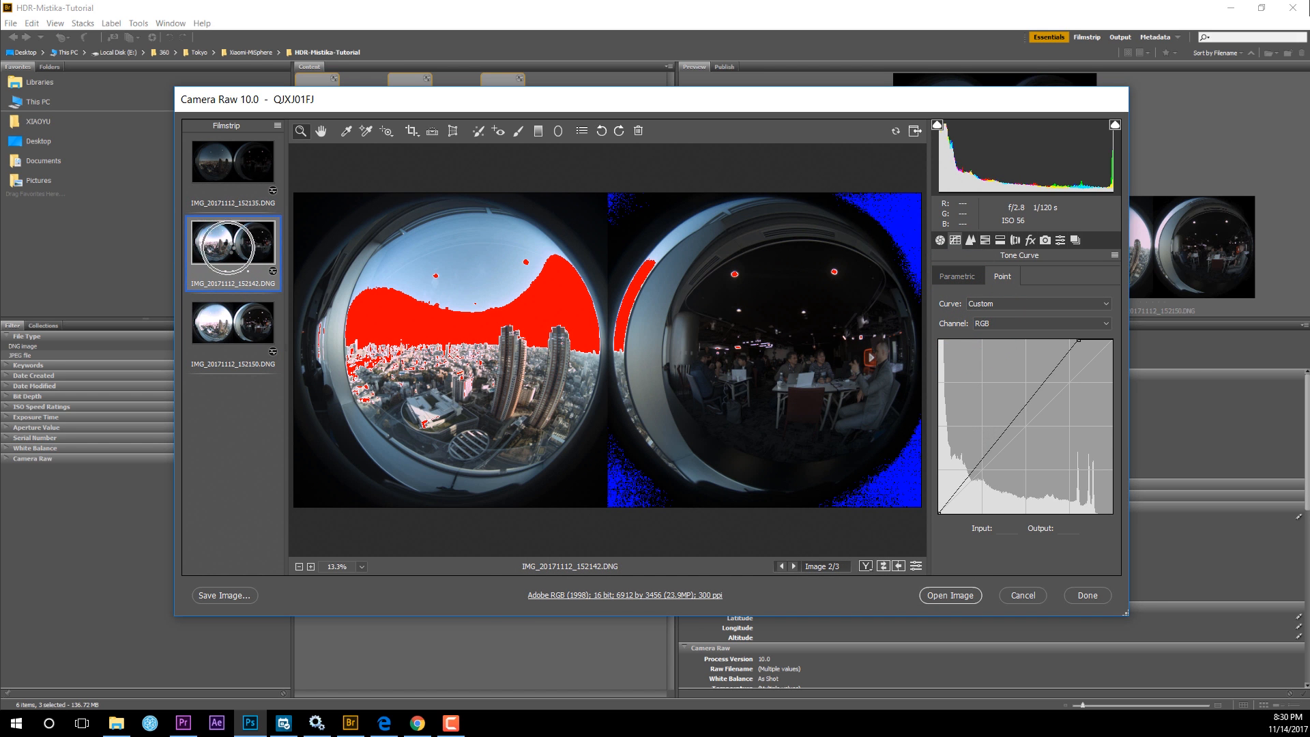
pyautogui.hotkey('ctrl', 'a')
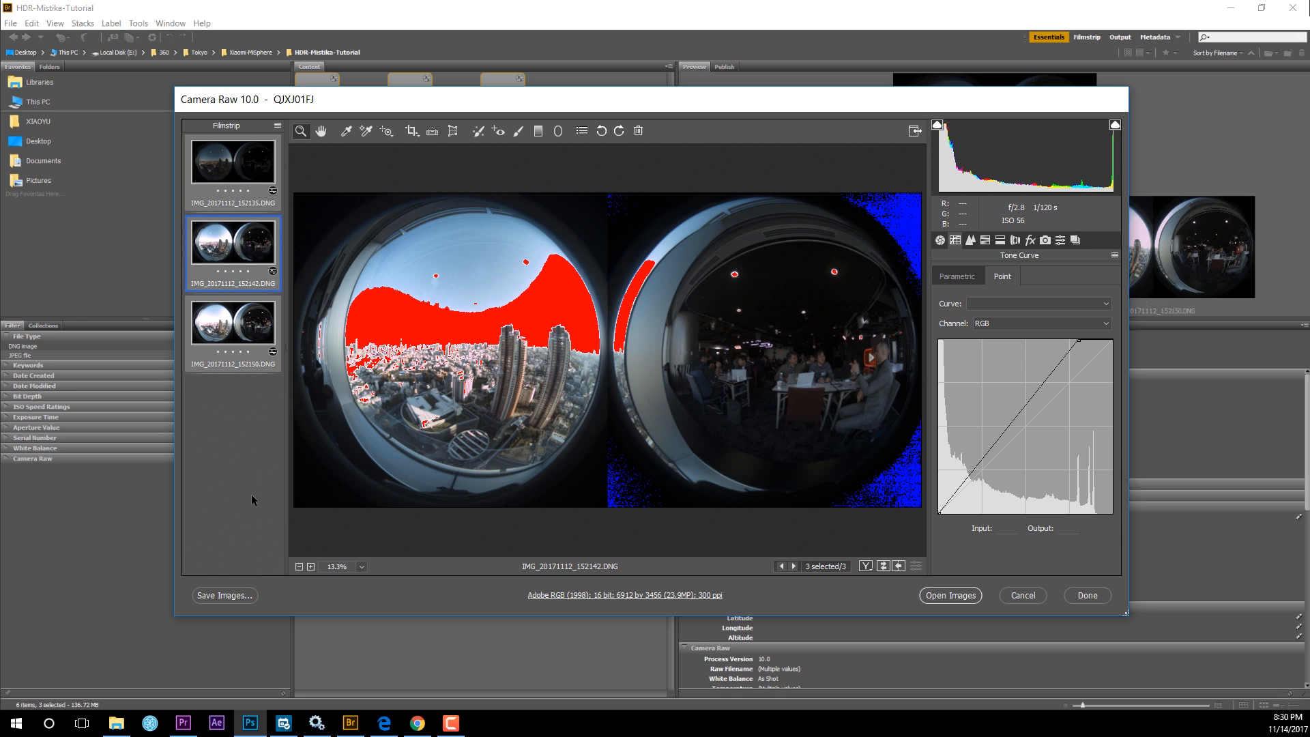
pyautogui.click(225, 596)
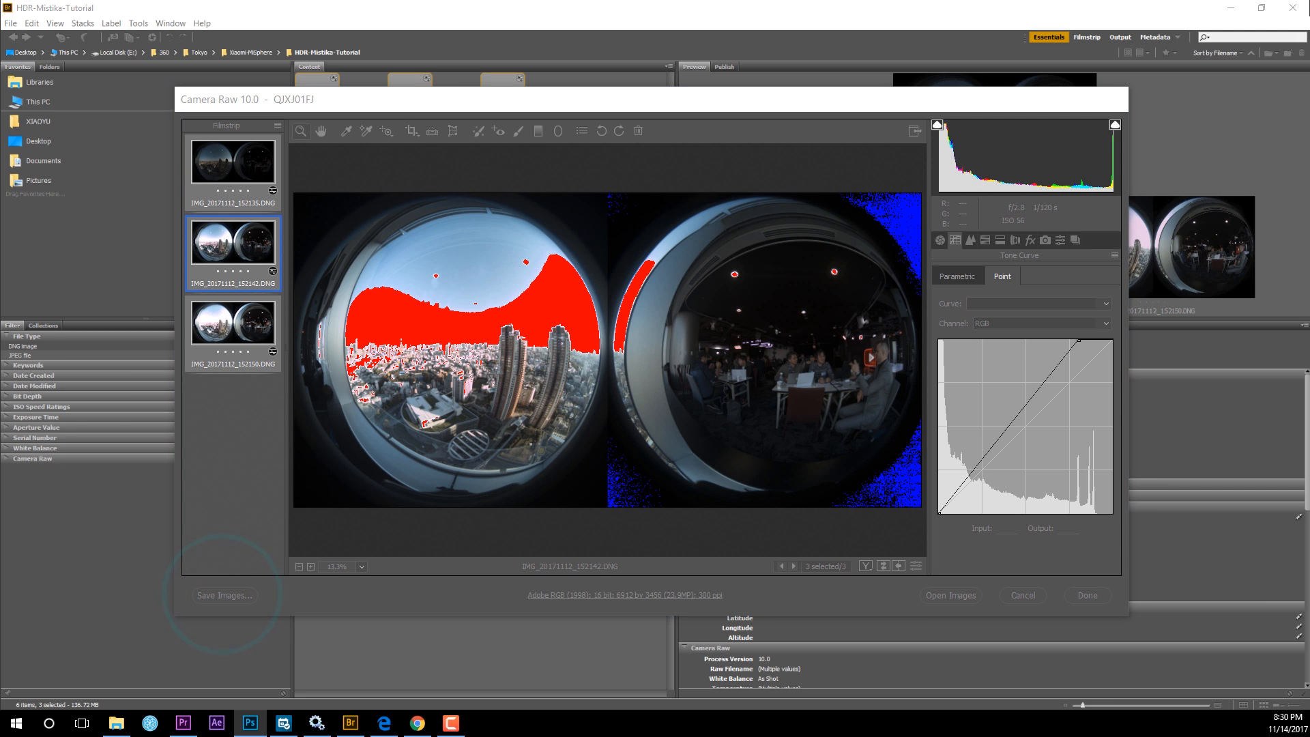
pyautogui.moveTo(510, 256); pyautogui.dragTo(383, 259)
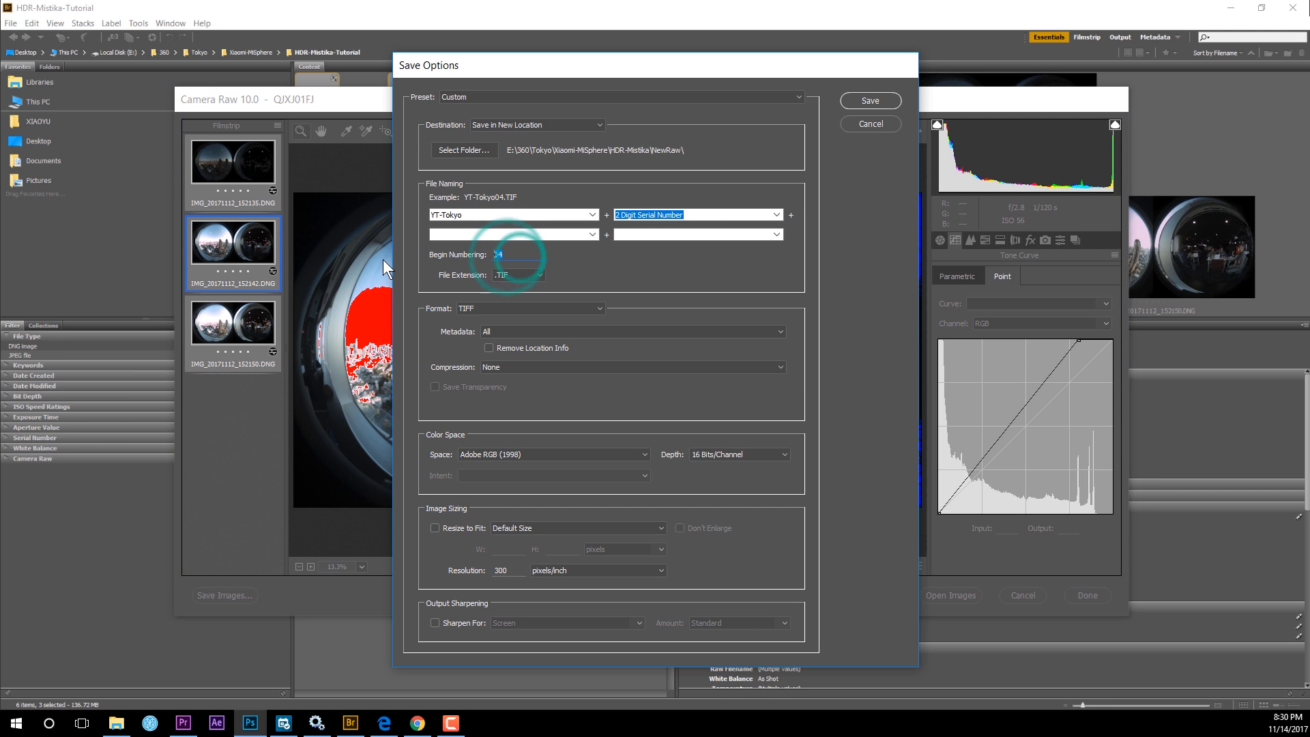
pyautogui.write('01')
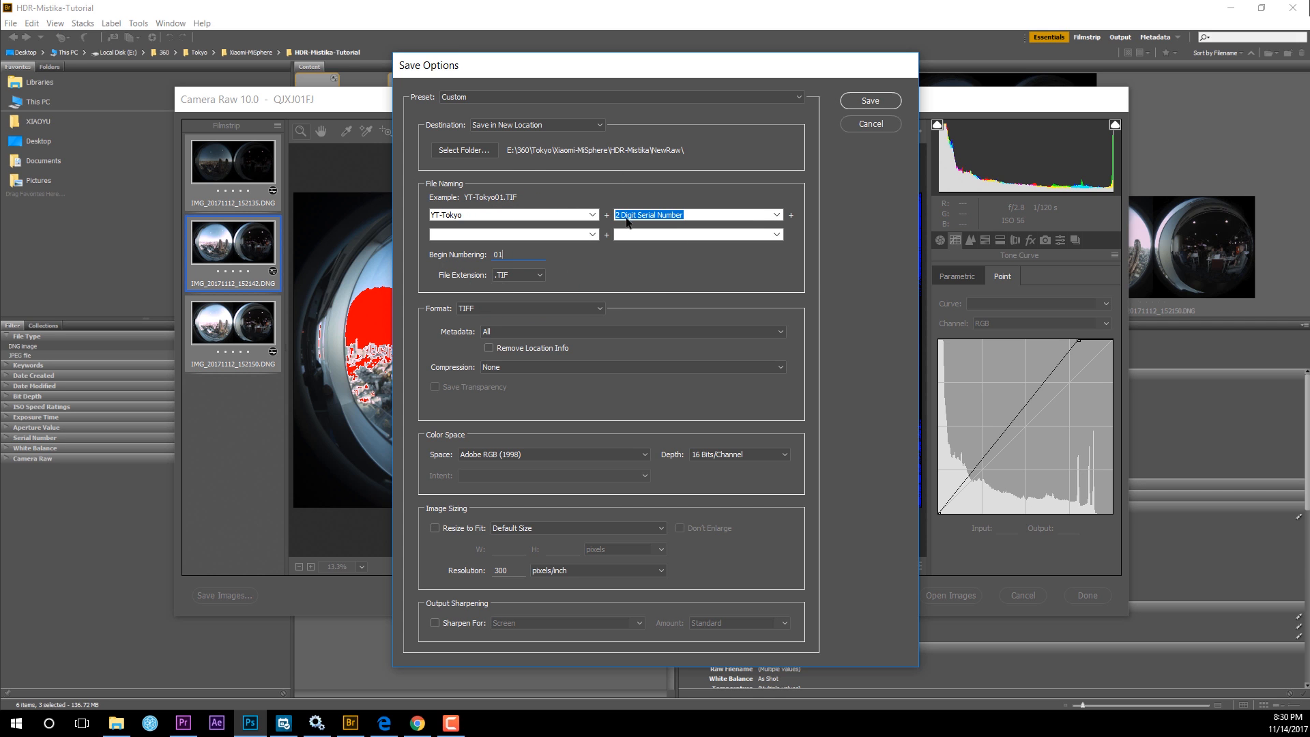
pyautogui.click(472, 149)
pyautogui.click(867, 101)
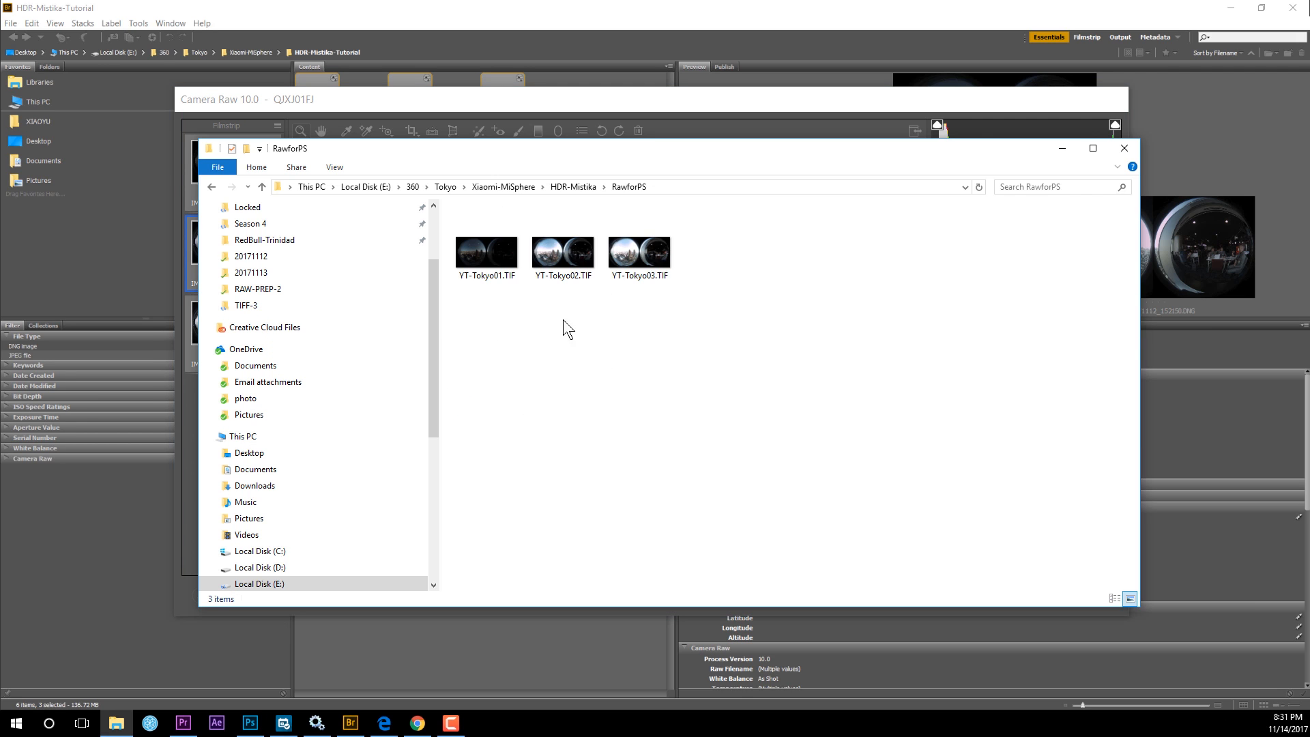
pyautogui.click(471, 314)
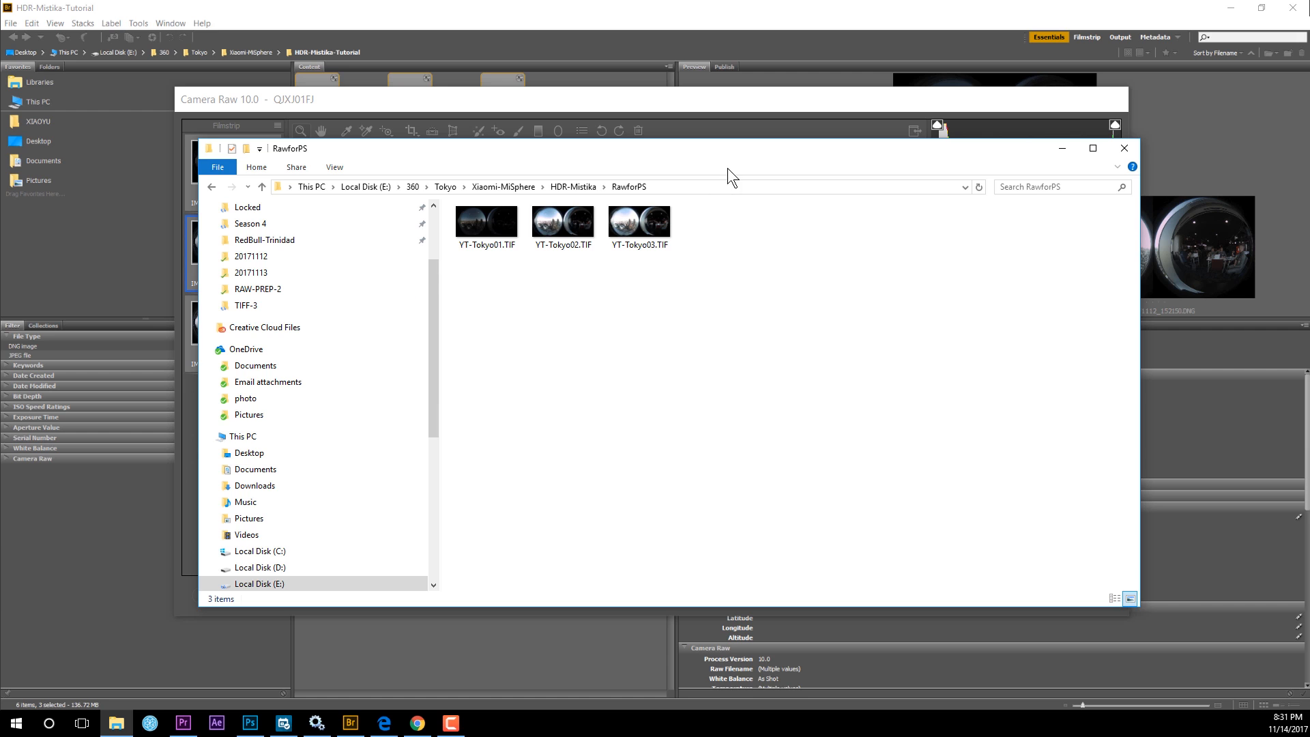
pyautogui.click(711, 164)
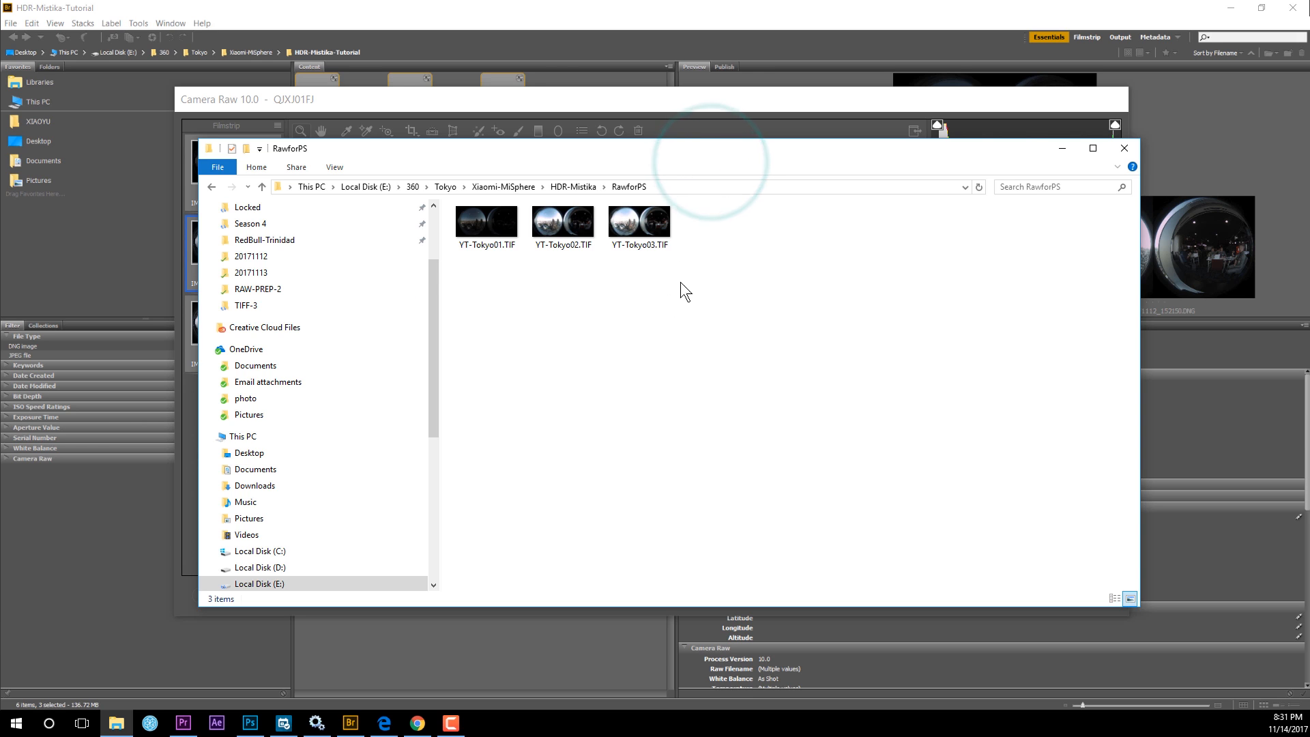
pyautogui.click(510, 290)
pyautogui.click(622, 358)
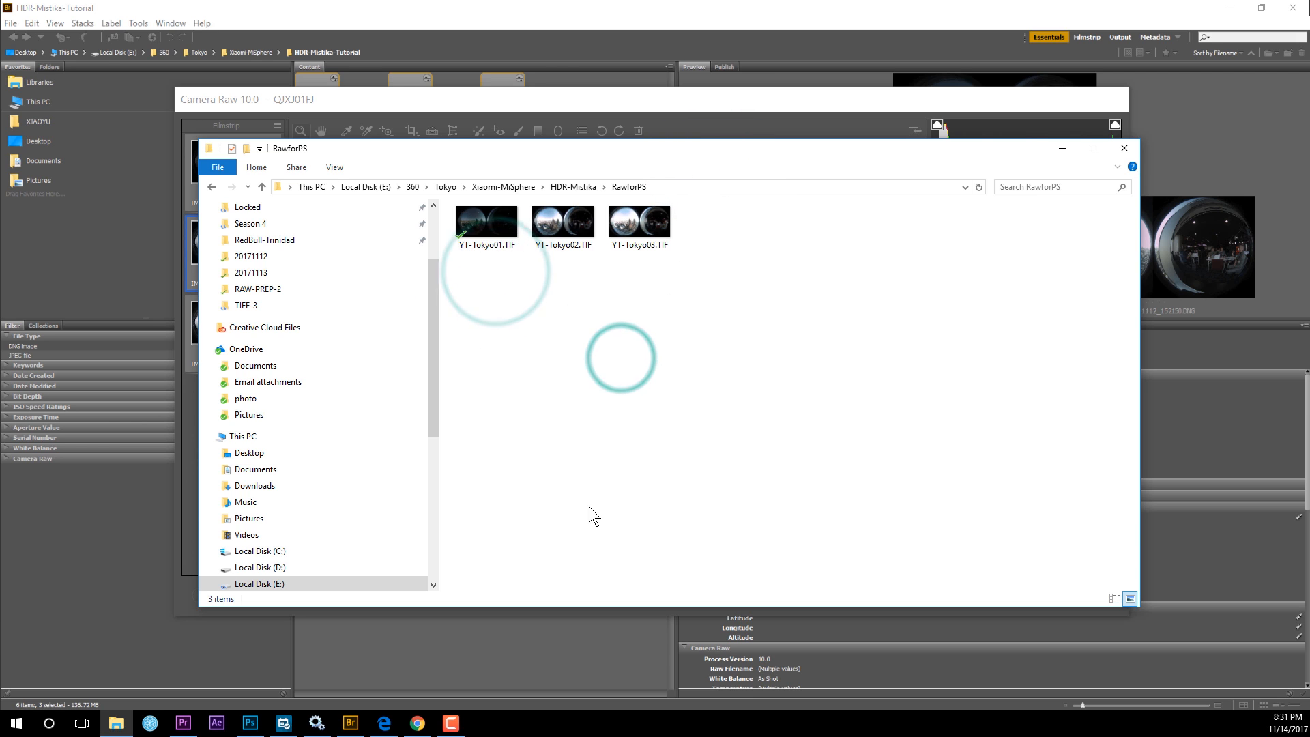
pyautogui.click(551, 380)
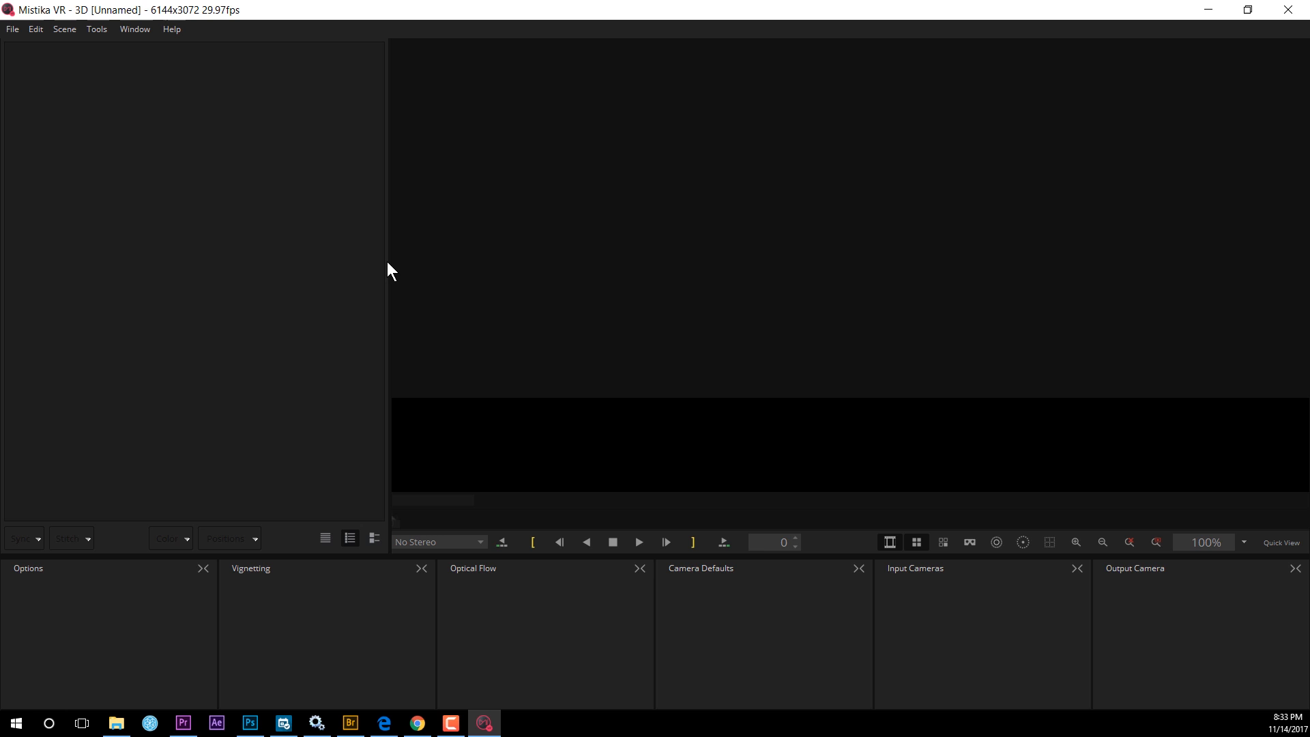
# Step: Import YT-Tokyo01.TIF, YT-Tokyo02.TIF and YT-Tokyo03.TIF from File Explorer into the Mistika VR camera list
pyautogui.click(238, 202)
pyautogui.rightClick(243, 191)
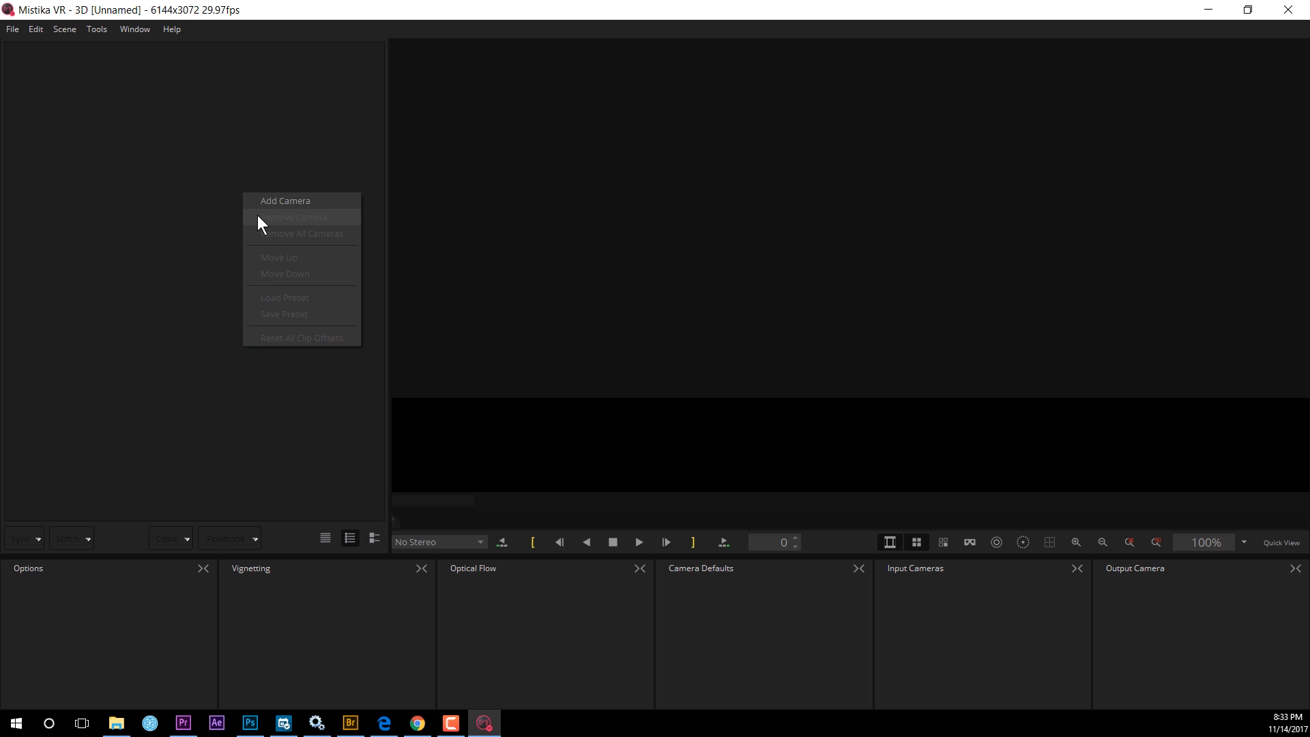
pyautogui.click(196, 203)
pyautogui.click(115, 723)
pyautogui.click(590, 283)
pyautogui.moveTo(474, 271); pyautogui.dragTo(673, 252)
pyautogui.moveTo(638, 154); pyautogui.dragTo(854, 93)
pyautogui.moveTo(706, 170); pyautogui.dragTo(251, 271)
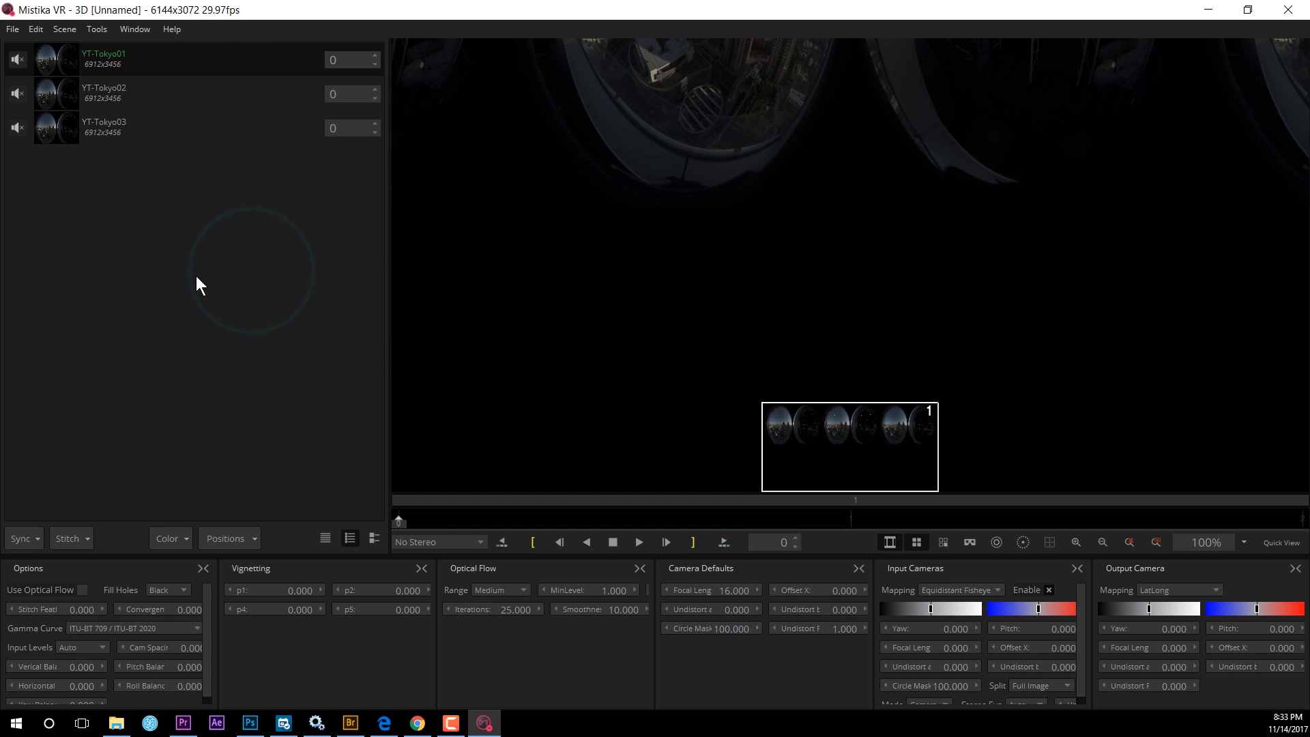
# Step: Load the MiSphere360.grp camera preset for the imported images
pyautogui.rightClick(195, 276)
pyautogui.click(239, 383)
pyautogui.scroll(-7, 443, 464)
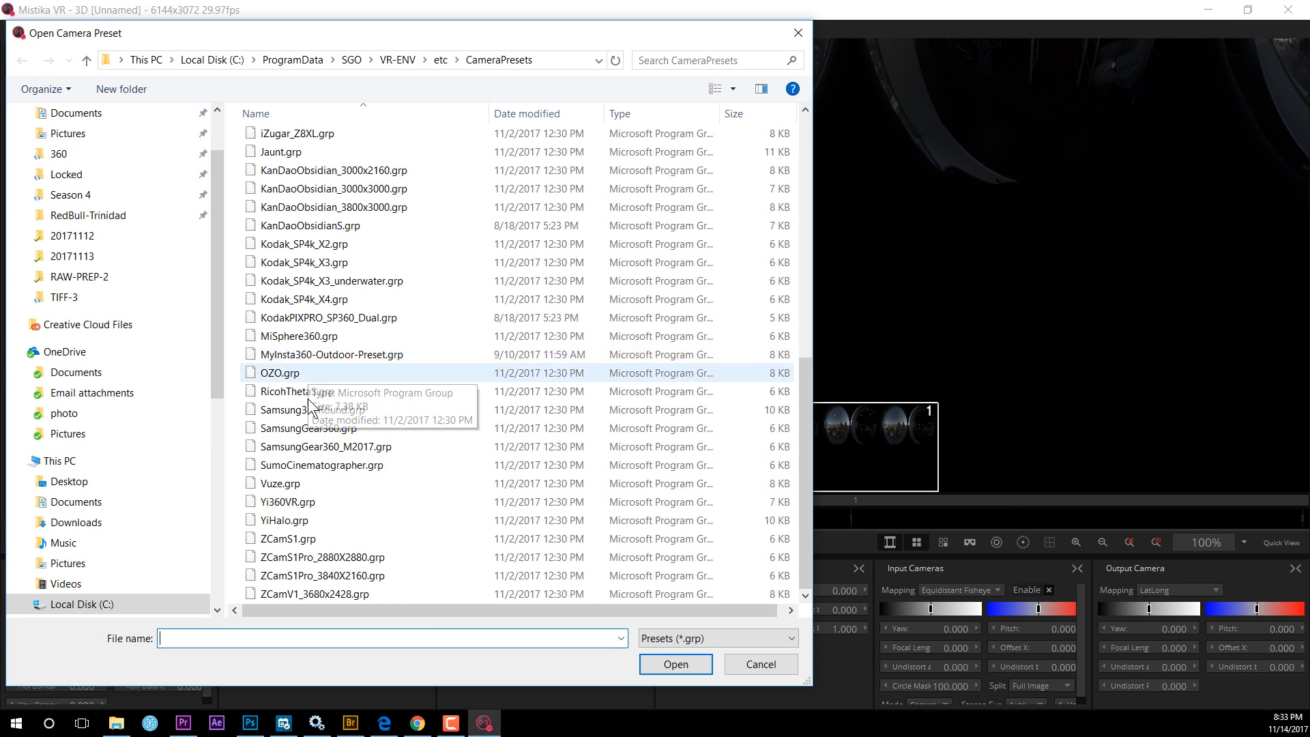
pyautogui.click(281, 336)
pyautogui.click(649, 661)
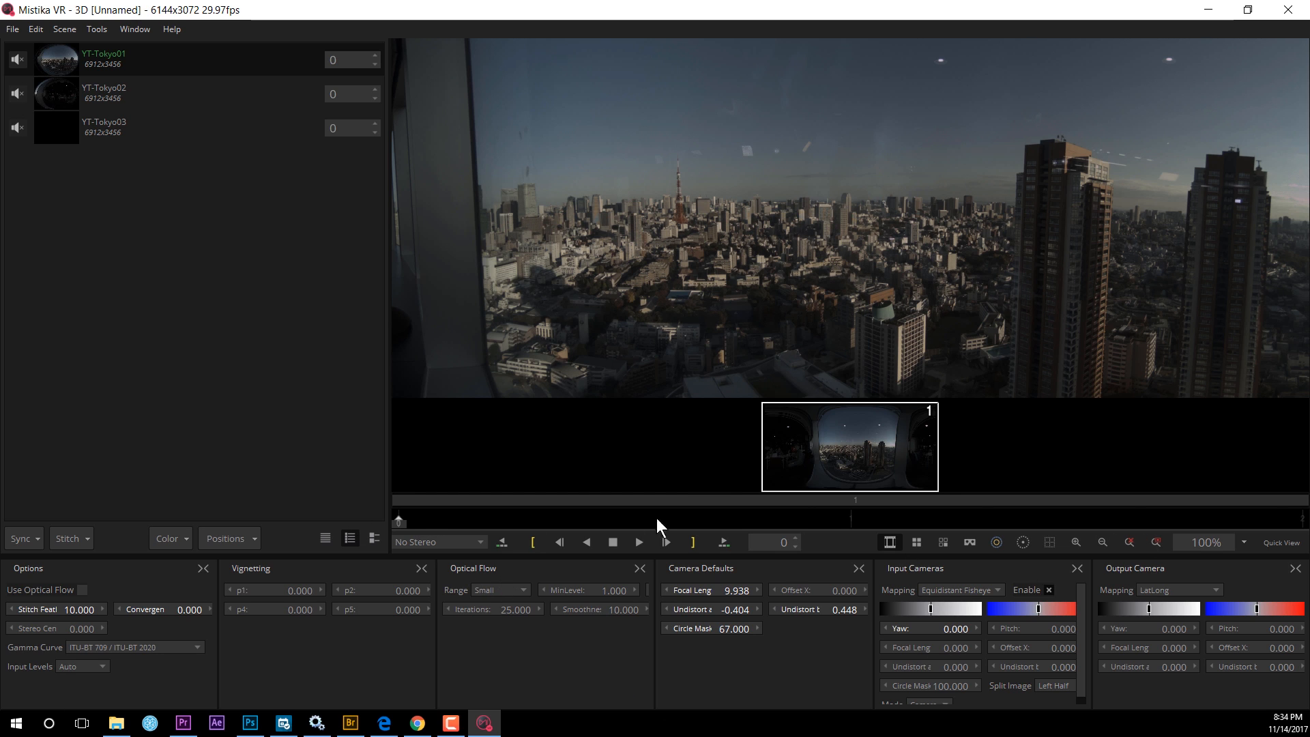
# Step: Step forward and back through the three exposures of the panorama, and hide the thumbnail strip below the preview
pyautogui.click(664, 543)
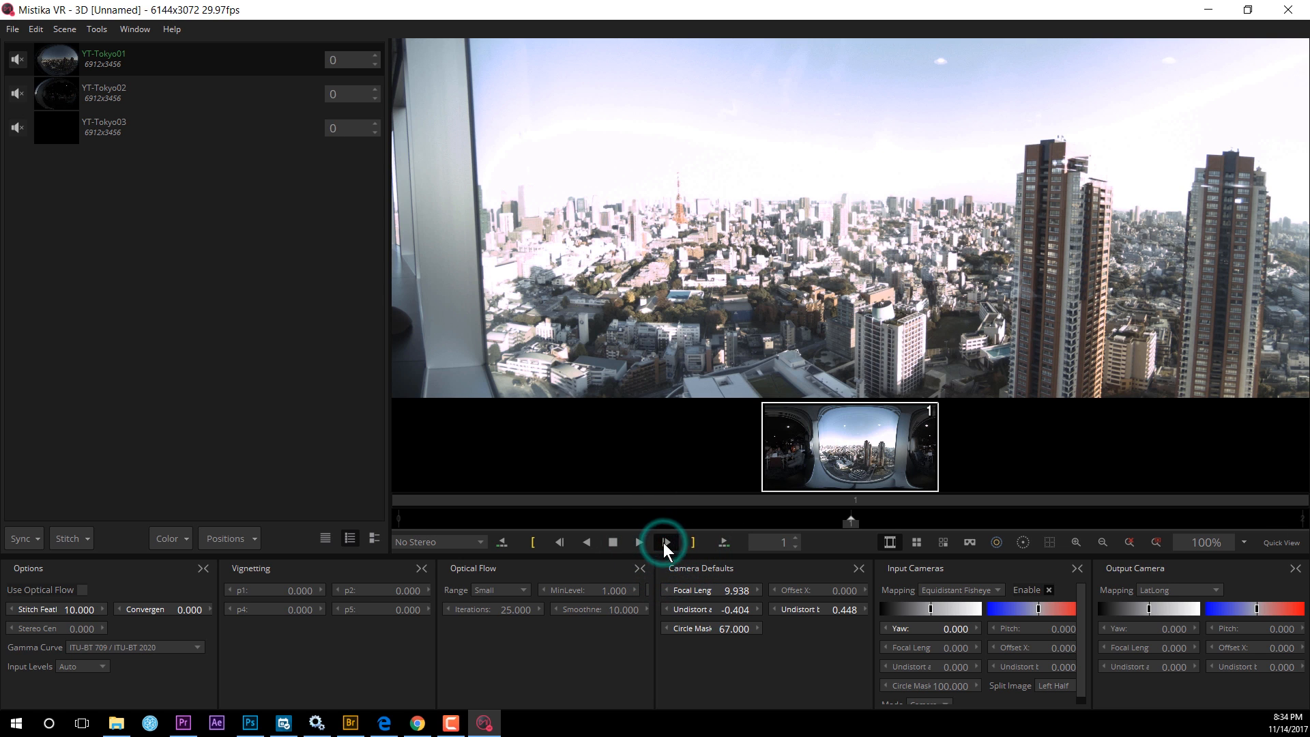
pyautogui.click(664, 542)
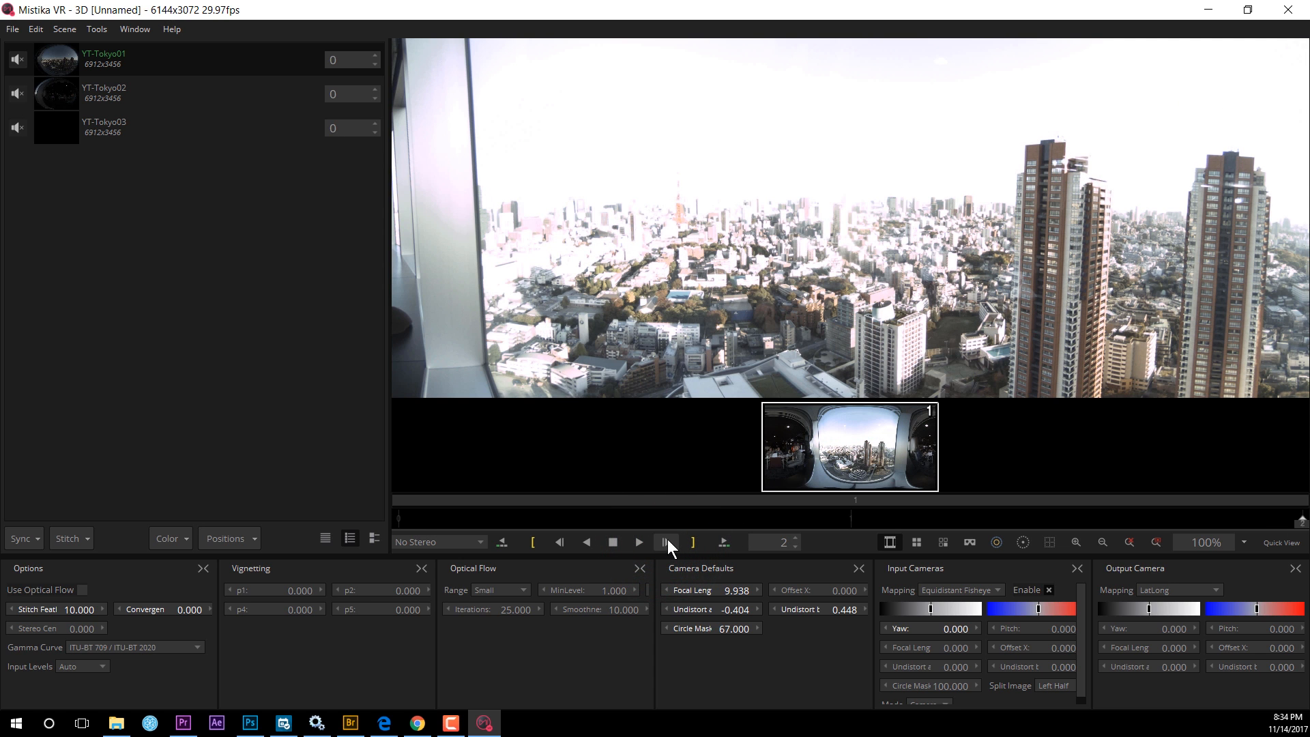
pyautogui.click(563, 538)
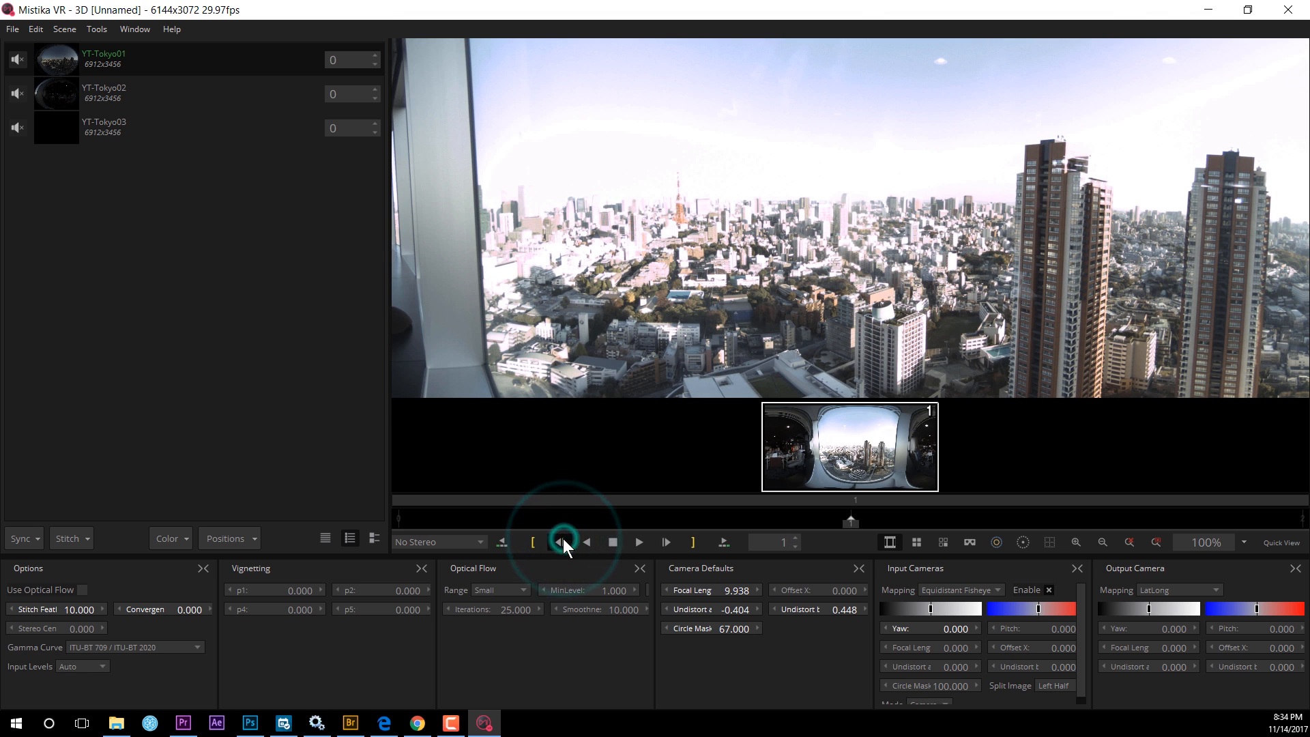
pyautogui.click(564, 537)
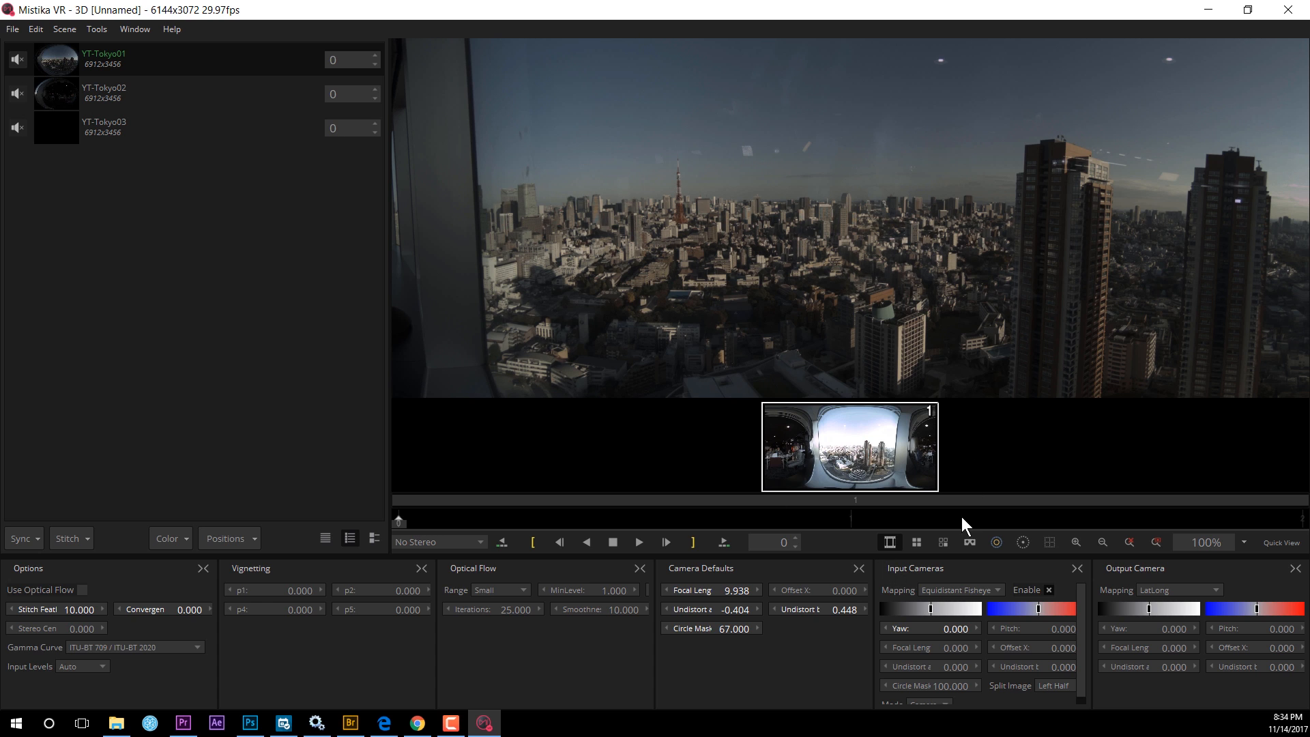
pyautogui.click(886, 543)
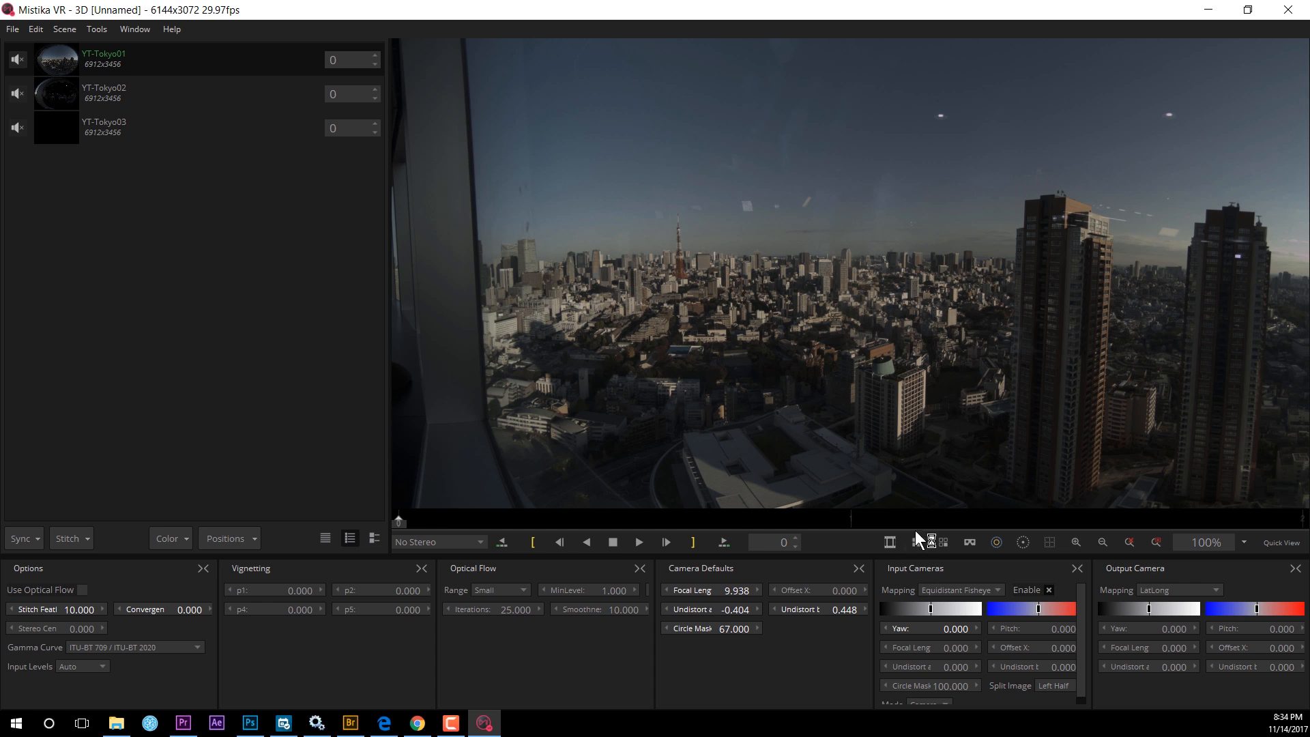
# Step: Refine the panorama's stitch by improving the camera offsets, then the angles, then the offsets once more
pyautogui.doubleClick(822, 398)
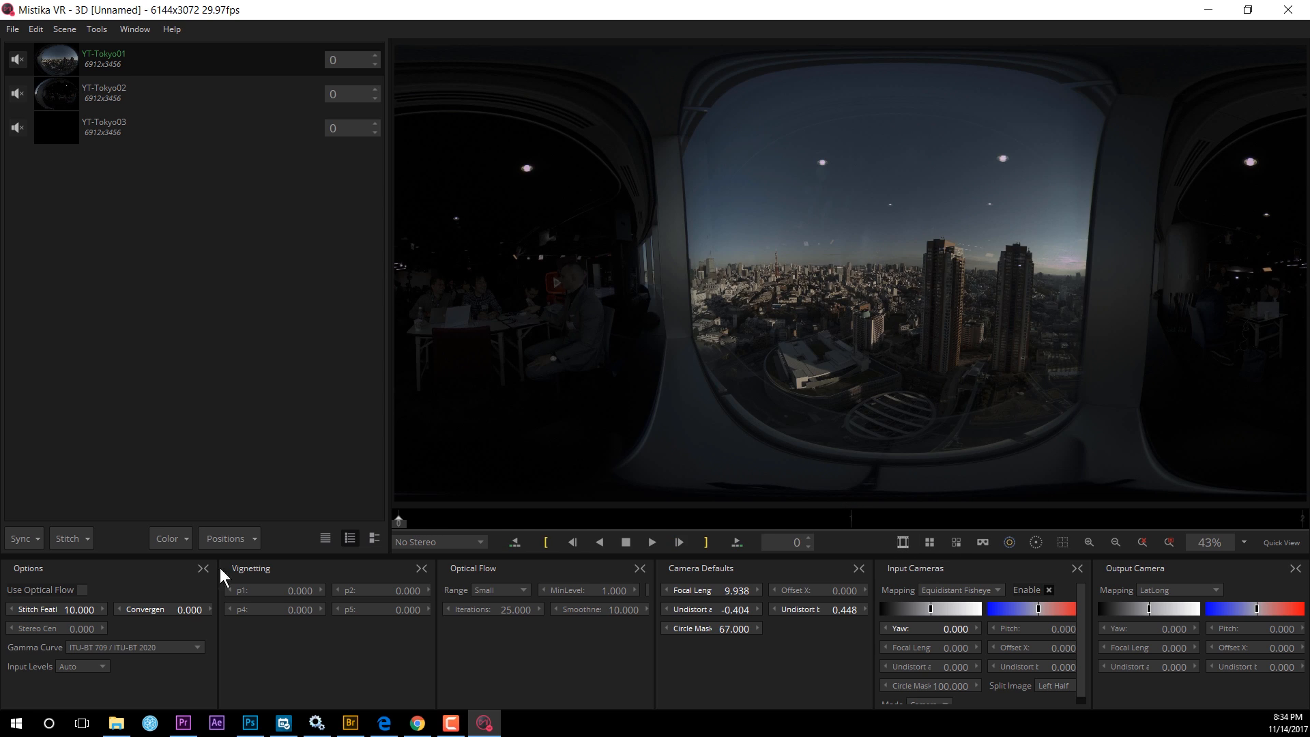
pyautogui.click(249, 537)
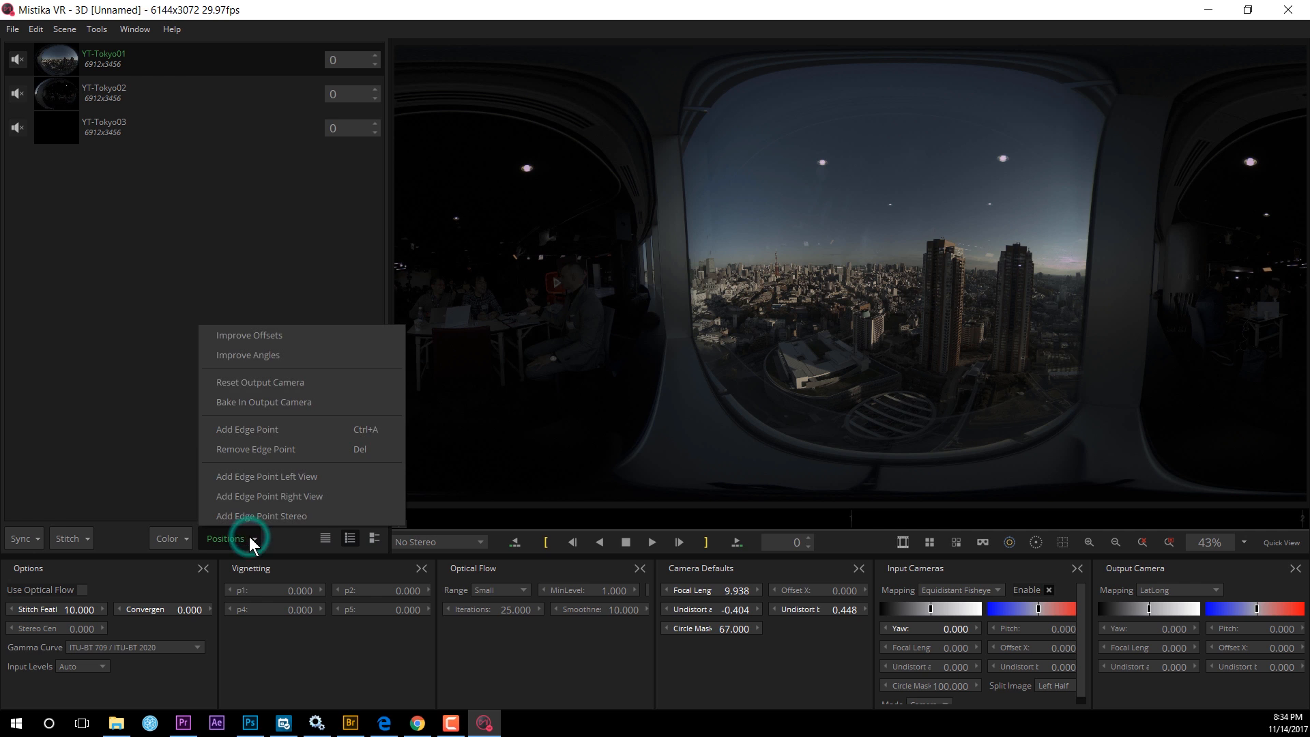
pyautogui.click(227, 336)
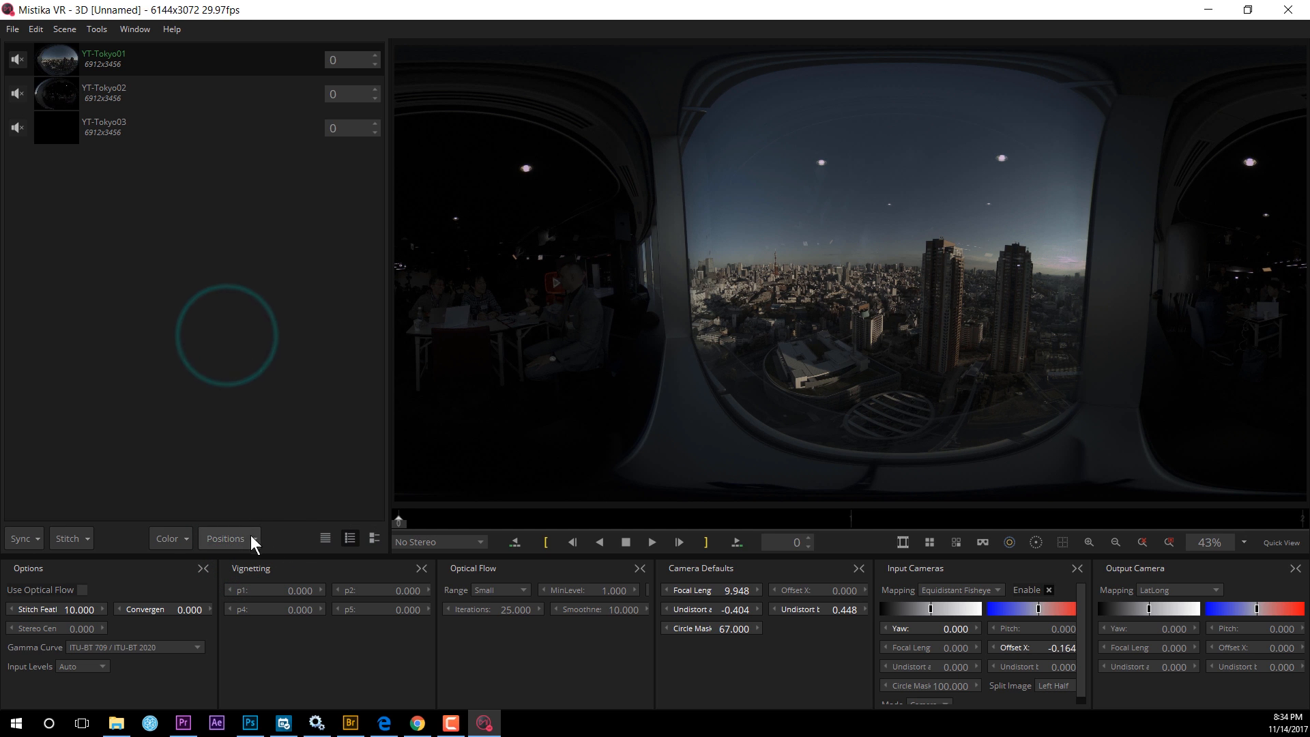
pyautogui.click(250, 538)
pyautogui.click(249, 355)
pyautogui.click(250, 538)
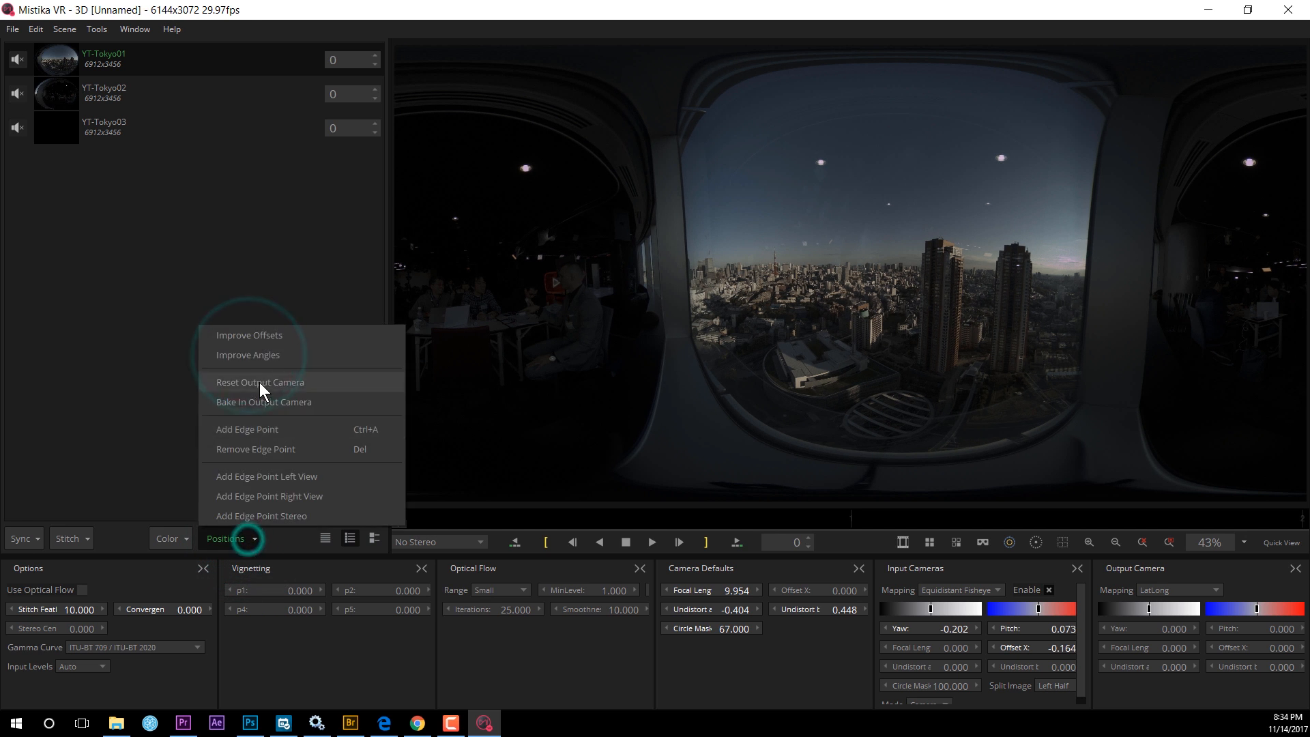
pyautogui.click(252, 341)
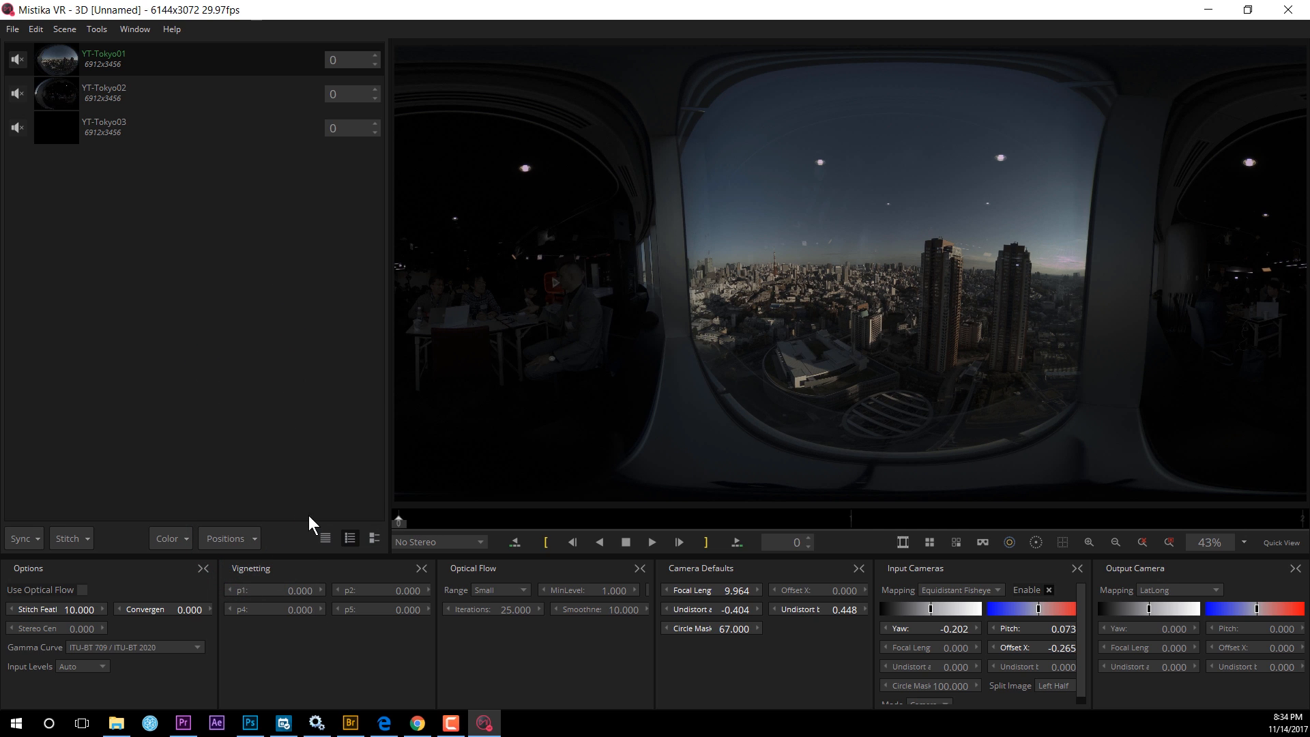
# Step: Enable optical flow and level the panorama against the alignment grid, with output camera yaw about 1.64 and pitch about 2.91
pyautogui.click(82, 590)
pyautogui.click(1062, 541)
pyautogui.moveTo(678, 149)
pyautogui.mouseDown()
pyautogui.moveTo(674, 117)
pyautogui.moveTo(674, 133)
pyautogui.mouseUp()
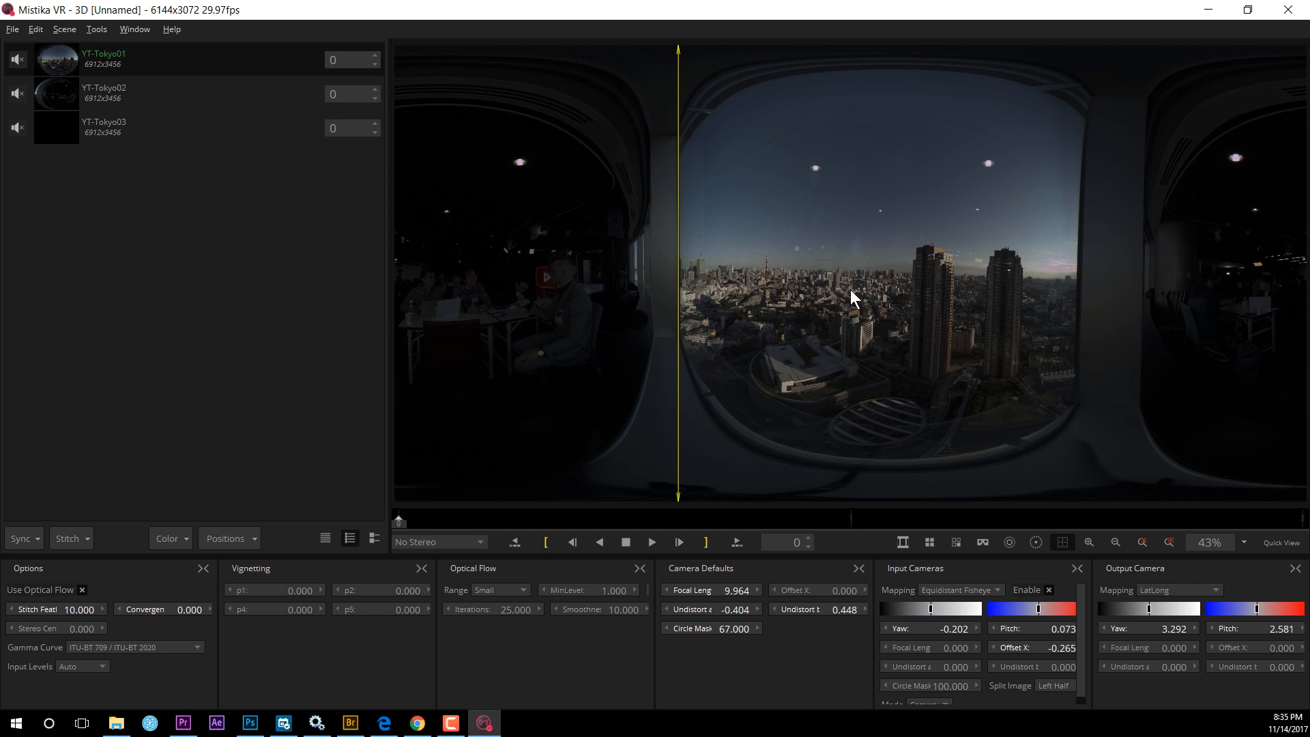
pyautogui.moveTo(1085, 123); pyautogui.dragTo(1082, 124)
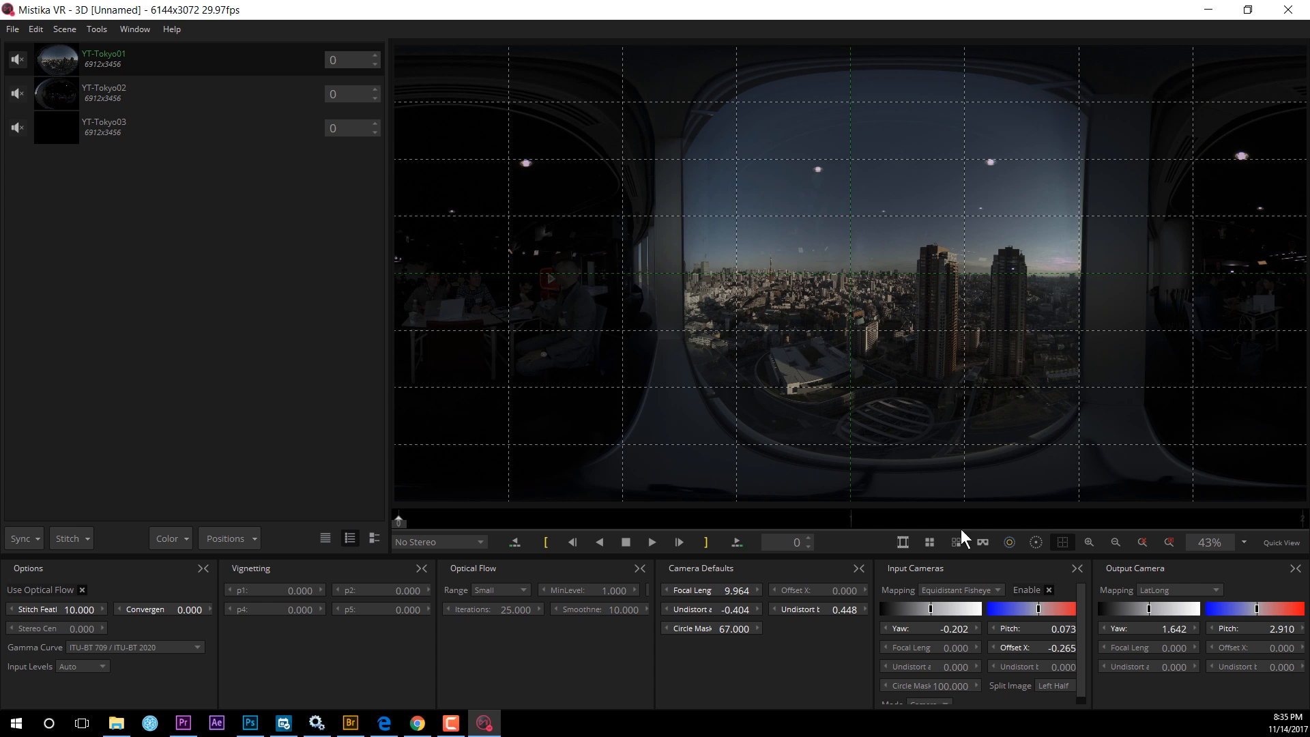
pyautogui.click(1062, 542)
# Step: Set the gamma curve to Linear (No Curve)
pyautogui.click(96, 646)
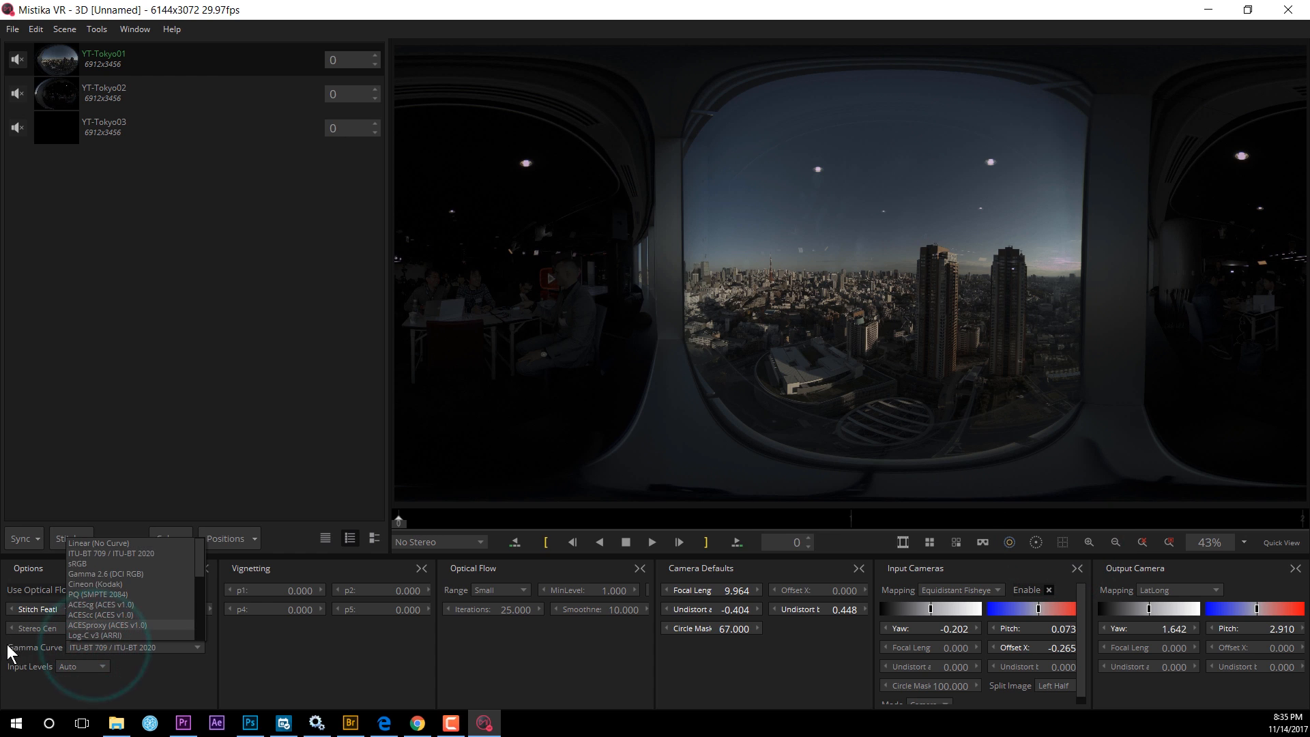
pyautogui.click(71, 544)
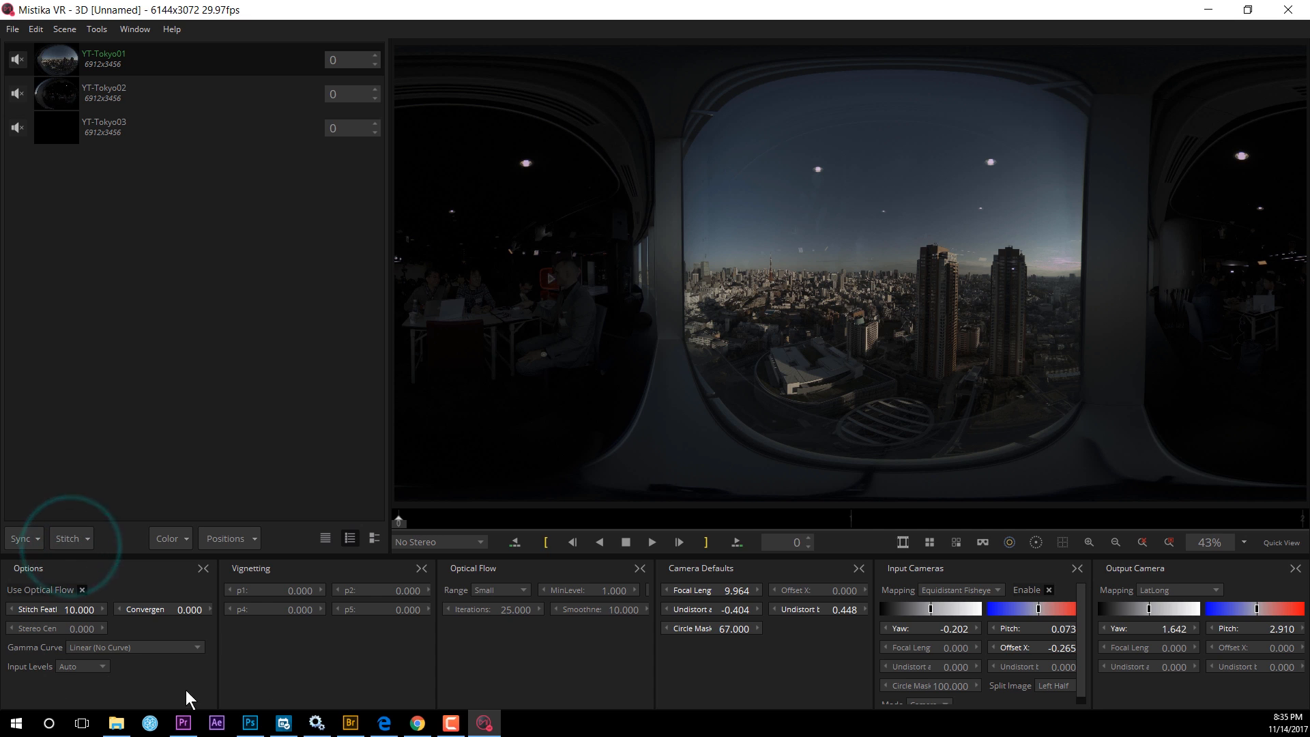
pyautogui.click(175, 537)
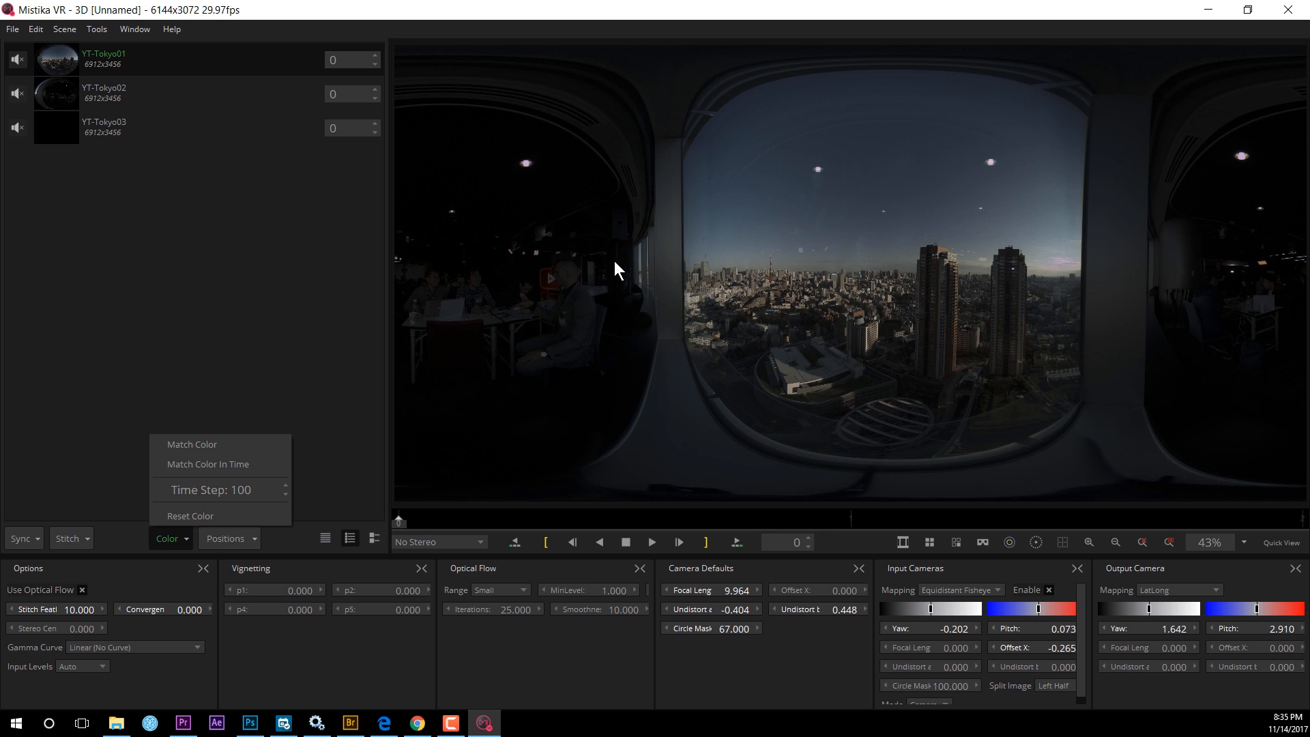
pyautogui.click(558, 269)
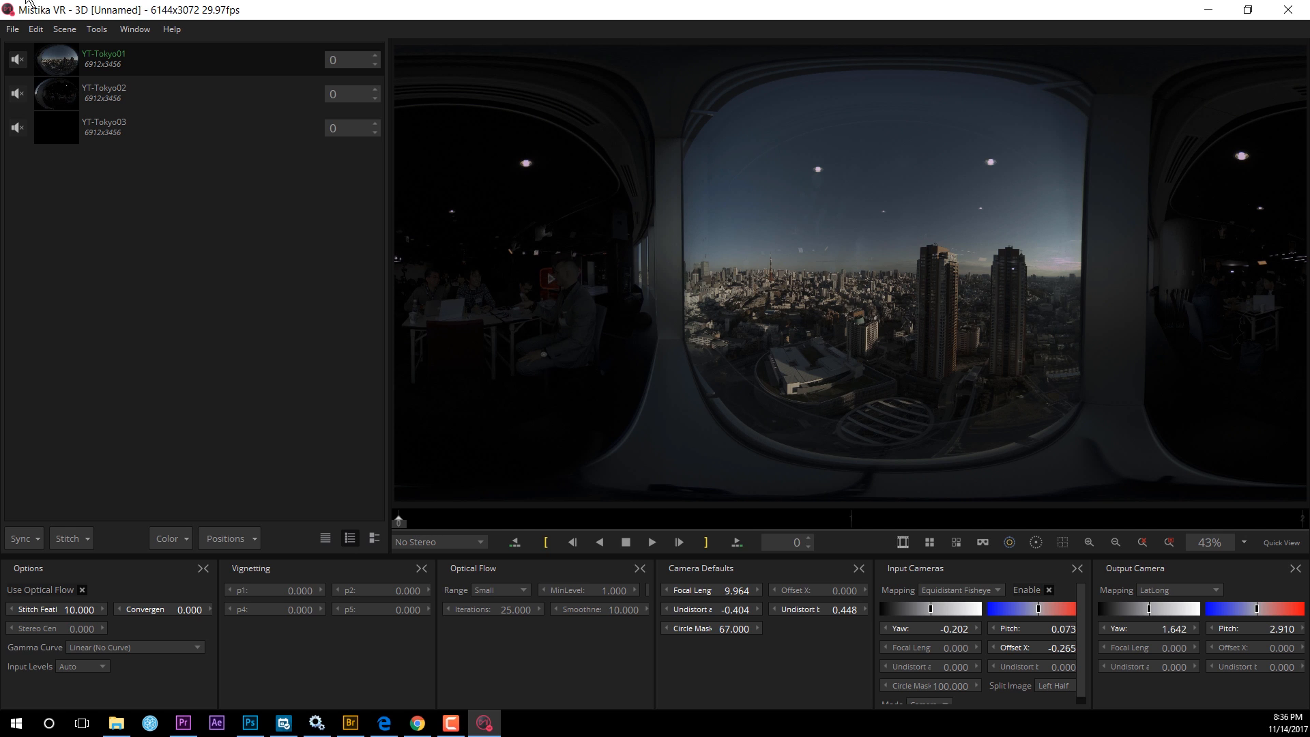
# Step: Render the current shot as a TIFF RGB 16b image sequence named TY-Tokyo into the HDR-Mistika-Tutorial/MistikaOutput folder
pyautogui.click(21, 28)
pyautogui.click(48, 161)
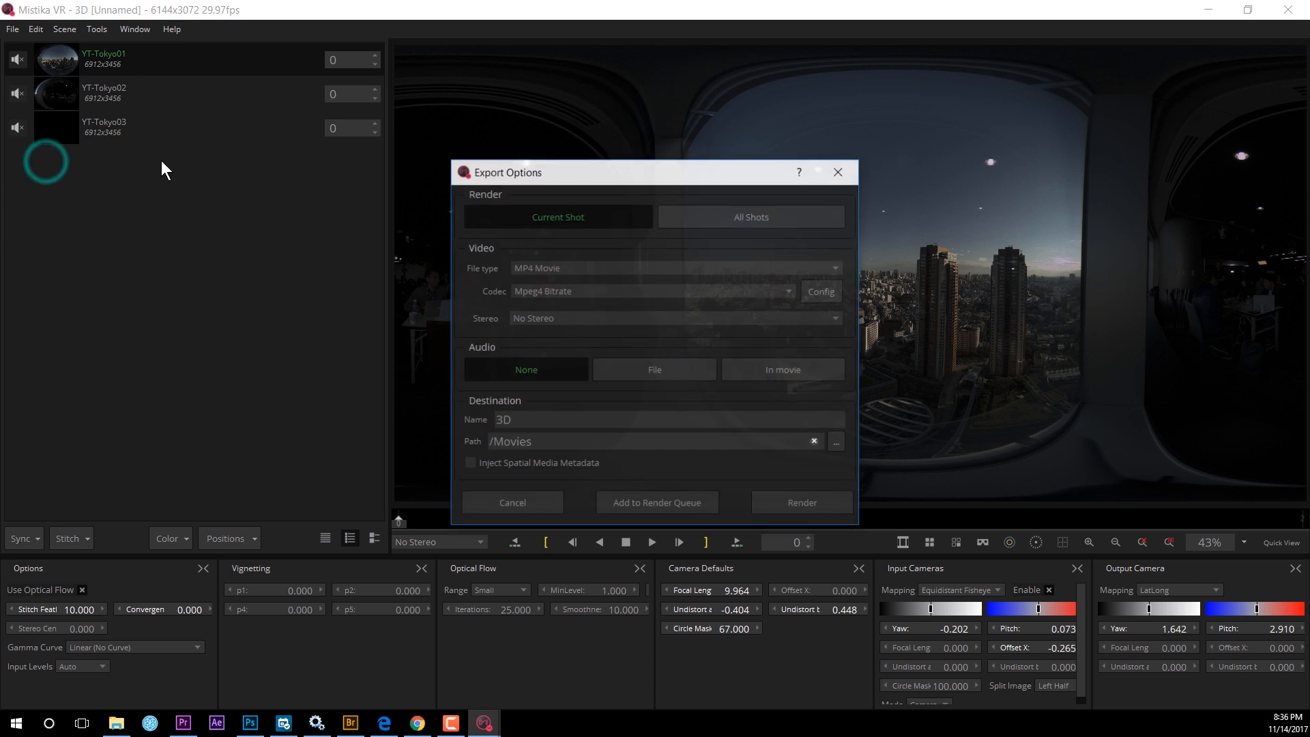
pyautogui.click(587, 269)
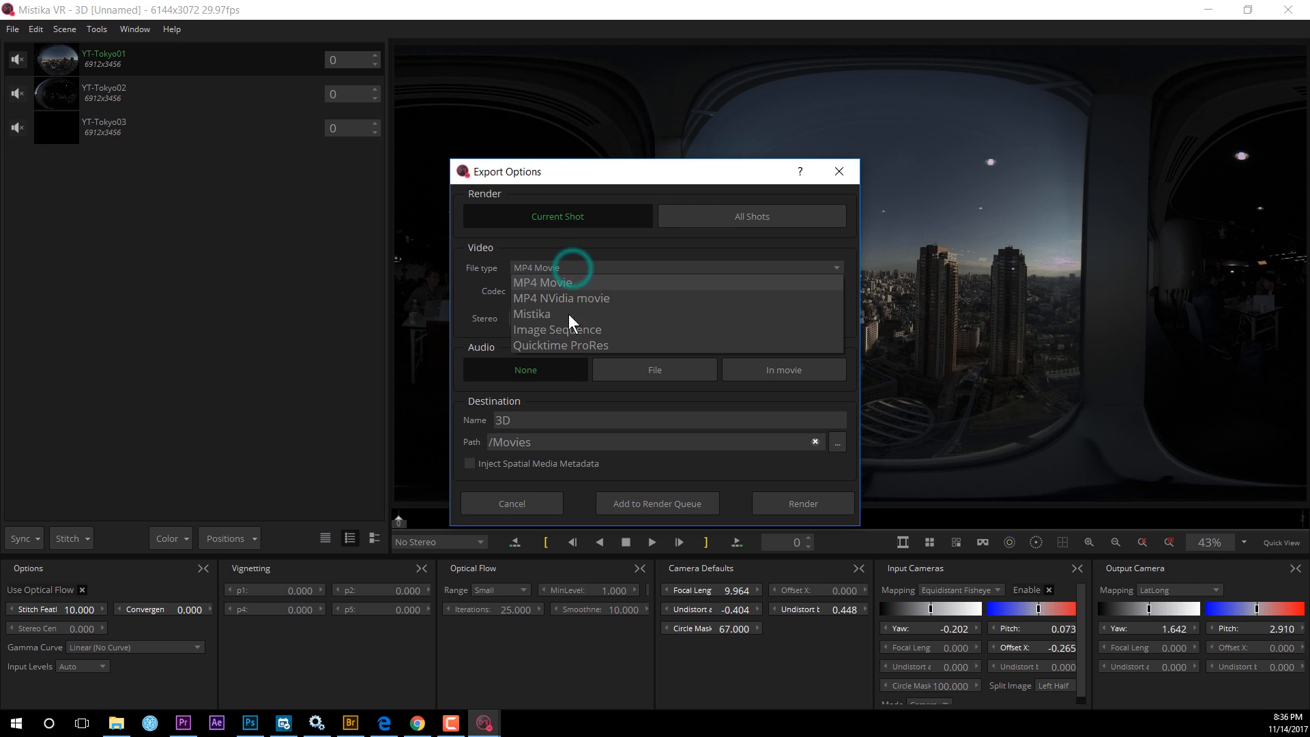
pyautogui.click(530, 327)
pyautogui.click(531, 286)
pyautogui.click(534, 352)
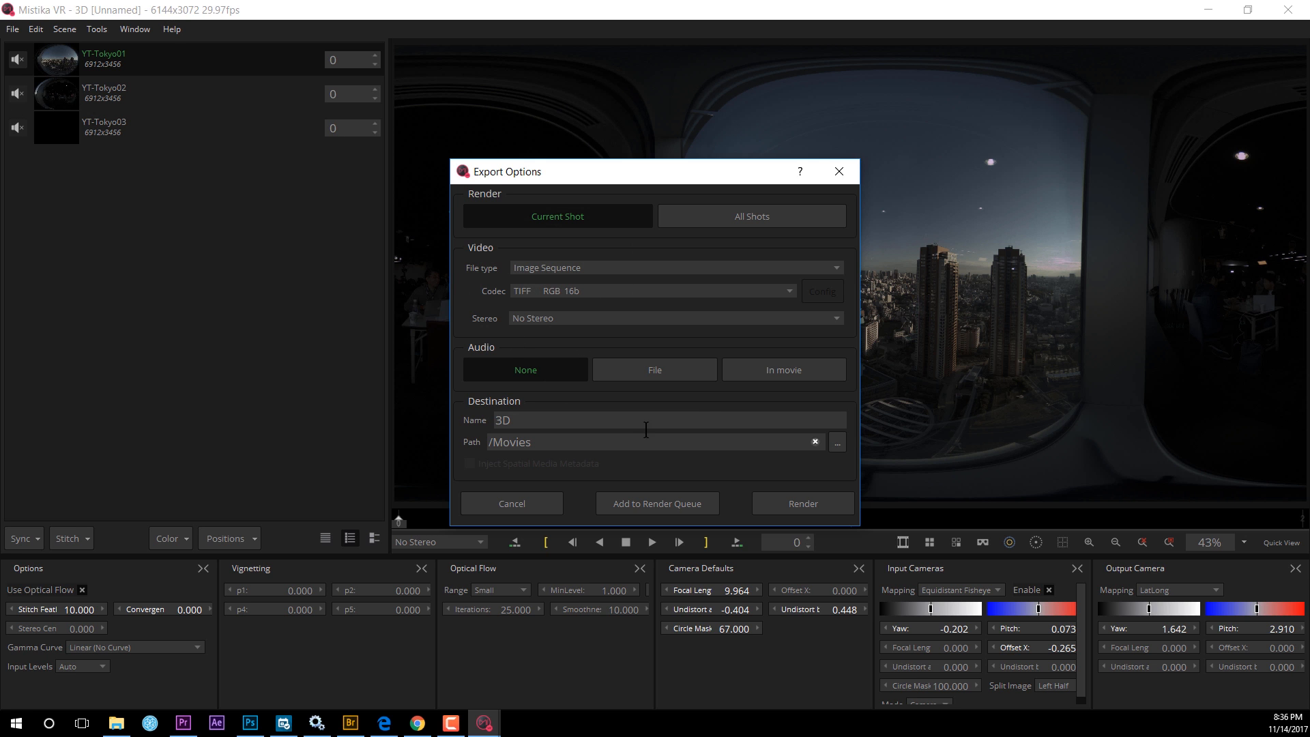
pyautogui.click(837, 442)
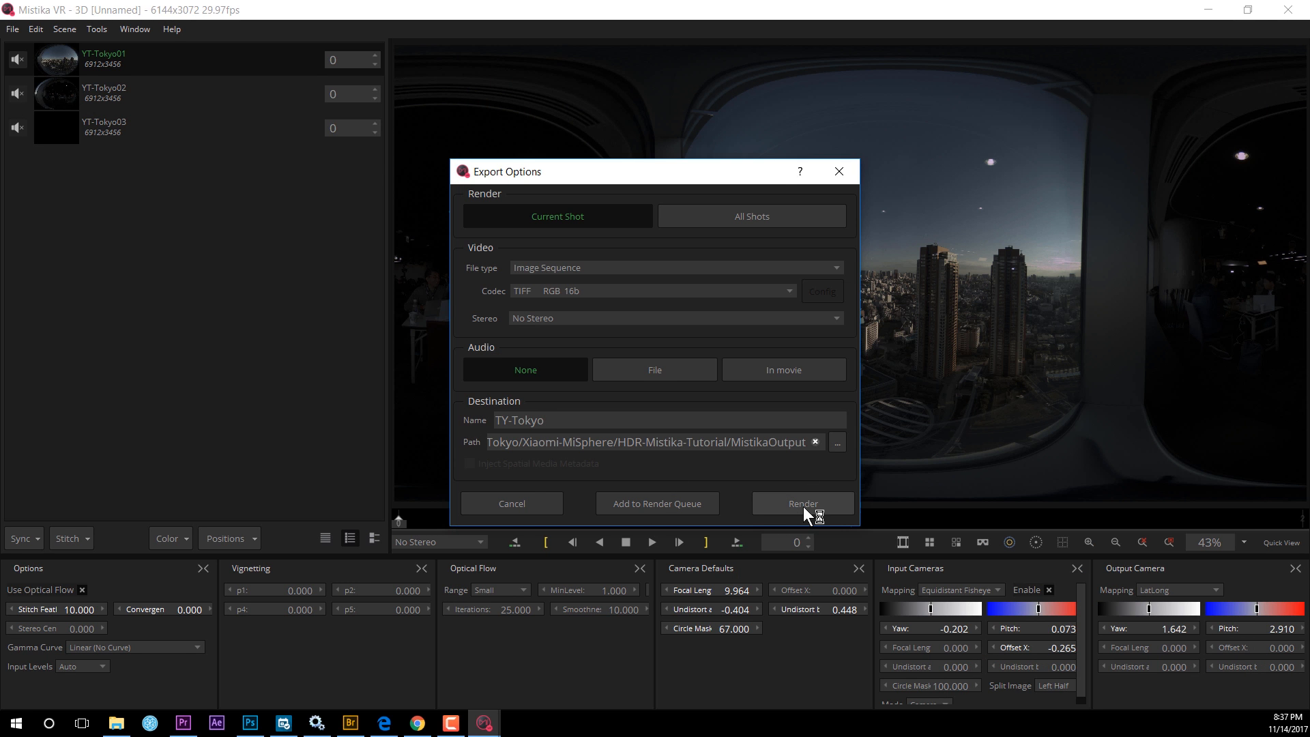
pyautogui.click(804, 505)
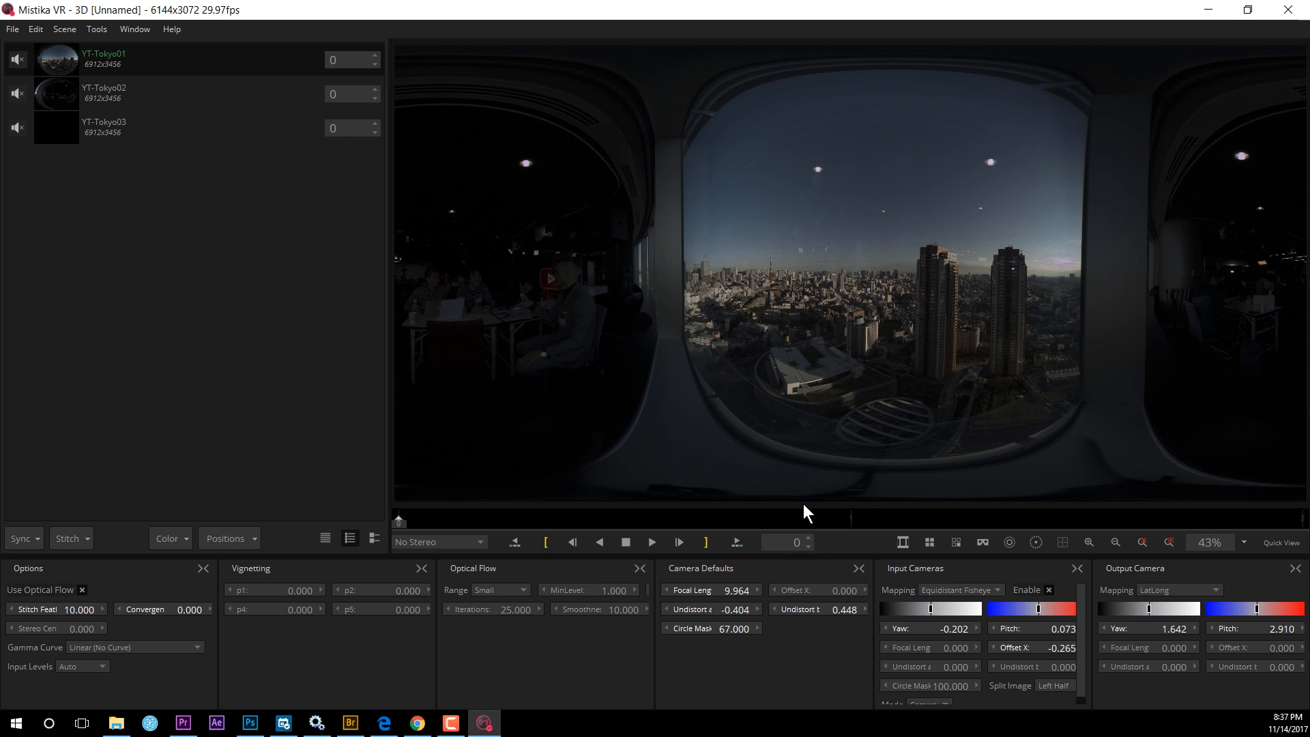
# Step: Switch to File Explorer and open the MistikaOutput folder inside HDR-Mistika-Tutorial
pyautogui.click(1207, 15)
pyautogui.click(834, 279)
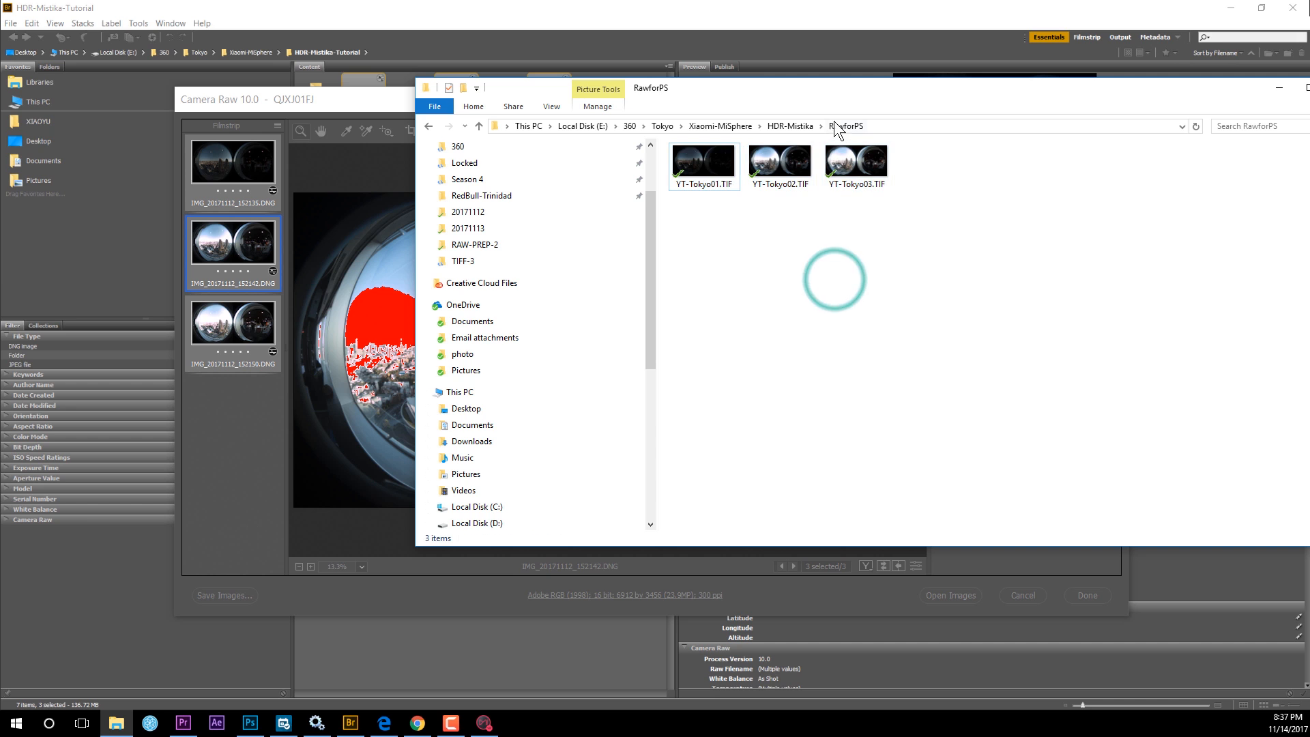
pyautogui.click(804, 126)
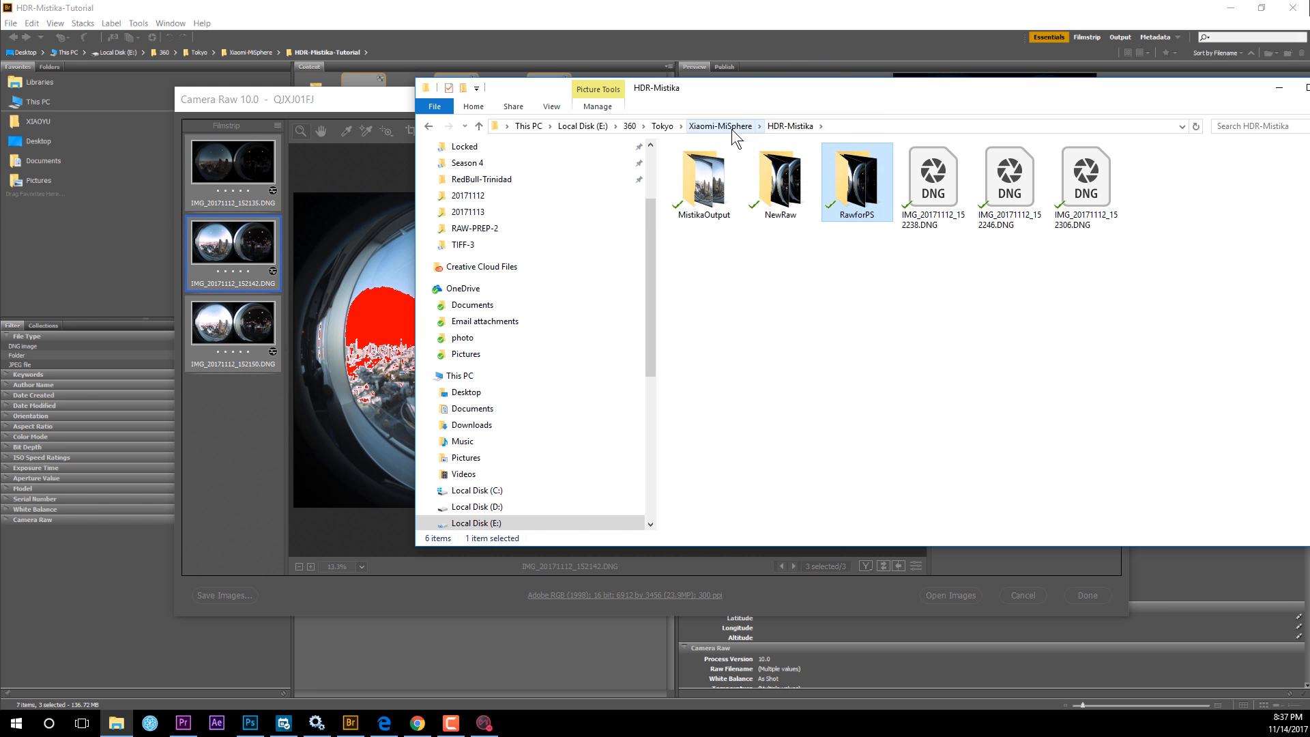
pyautogui.doubleClick(704, 177)
pyautogui.click(722, 277)
pyautogui.moveTo(697, 225); pyautogui.dragTo(952, 239)
pyautogui.click(899, 285)
pyautogui.click(887, 228)
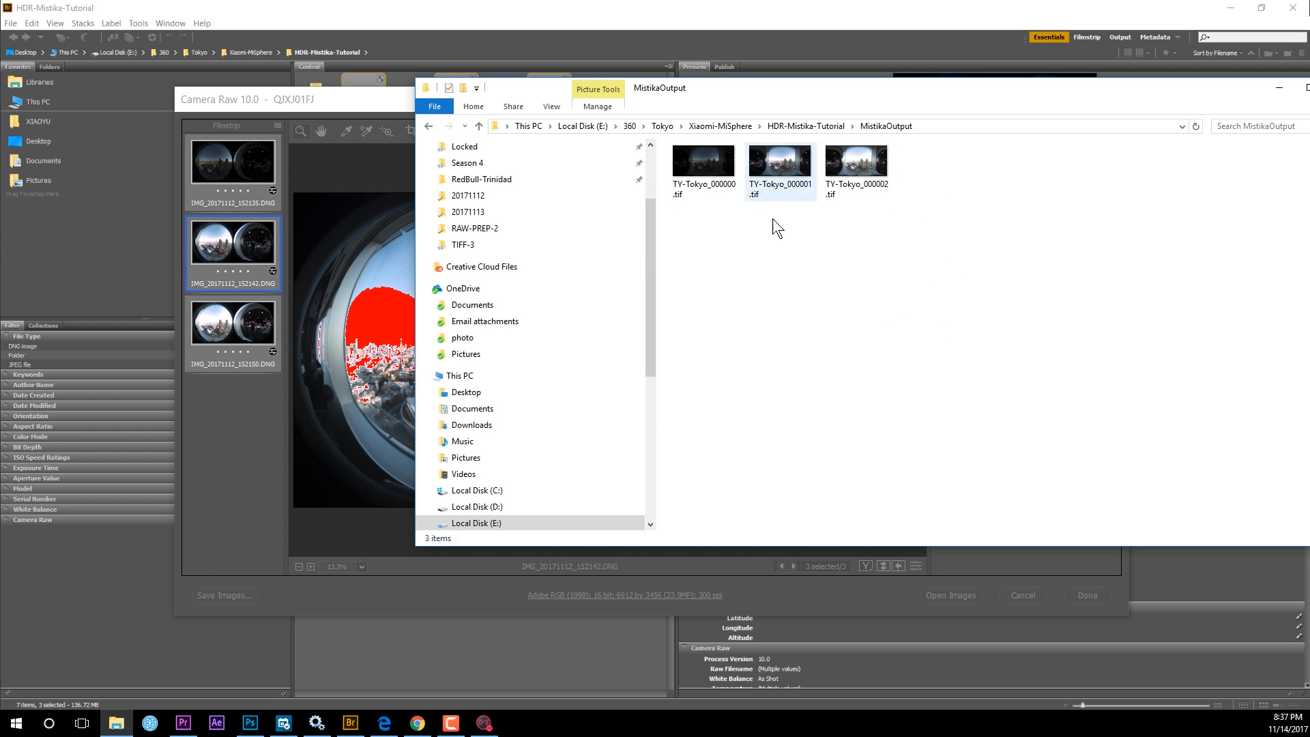
# Step: Compare the exposures of the three rendered TY-Tokyo TIFF files in the MistikaOutput folder
pyautogui.click(796, 173)
pyautogui.click(863, 172)
pyautogui.click(777, 172)
pyautogui.click(707, 169)
pyautogui.click(782, 172)
pyautogui.click(872, 174)
pyautogui.click(773, 174)
pyautogui.click(683, 170)
pyautogui.click(783, 174)
pyautogui.click(858, 176)
pyautogui.click(797, 175)
pyautogui.click(702, 165)
pyautogui.click(850, 183)
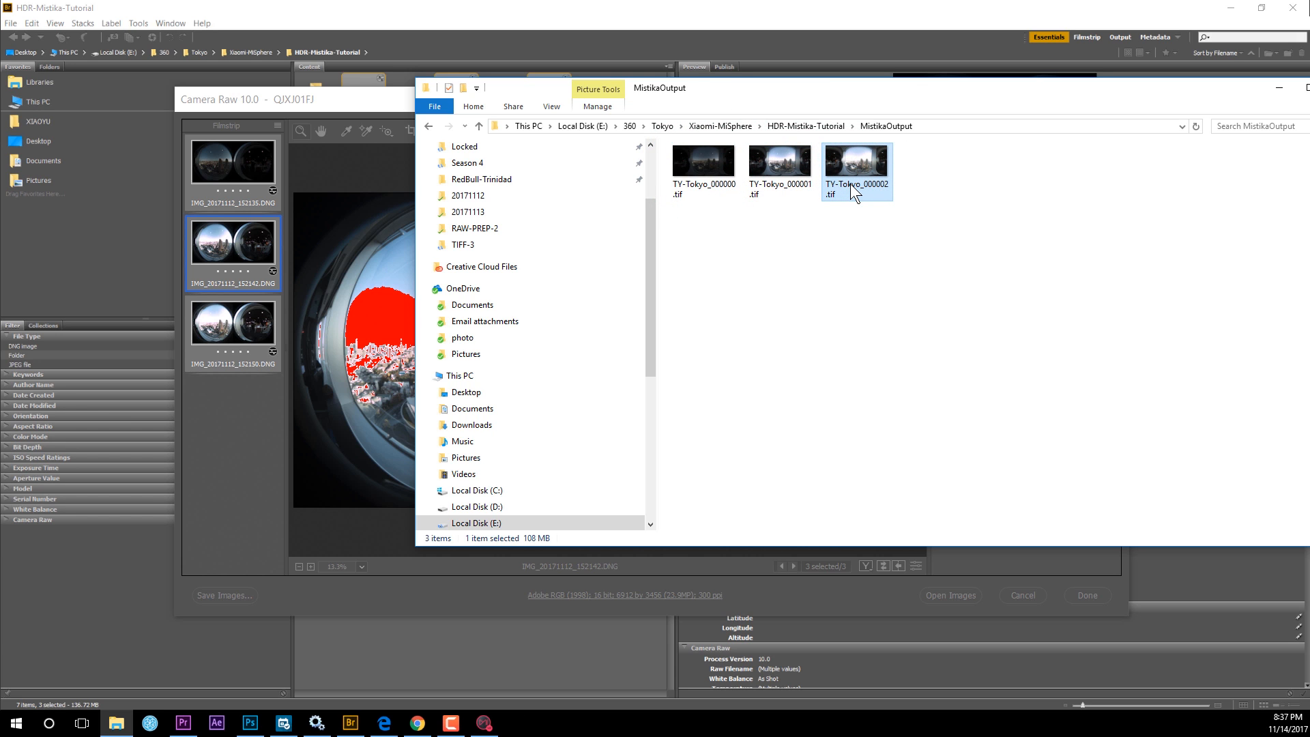
pyautogui.click(862, 317)
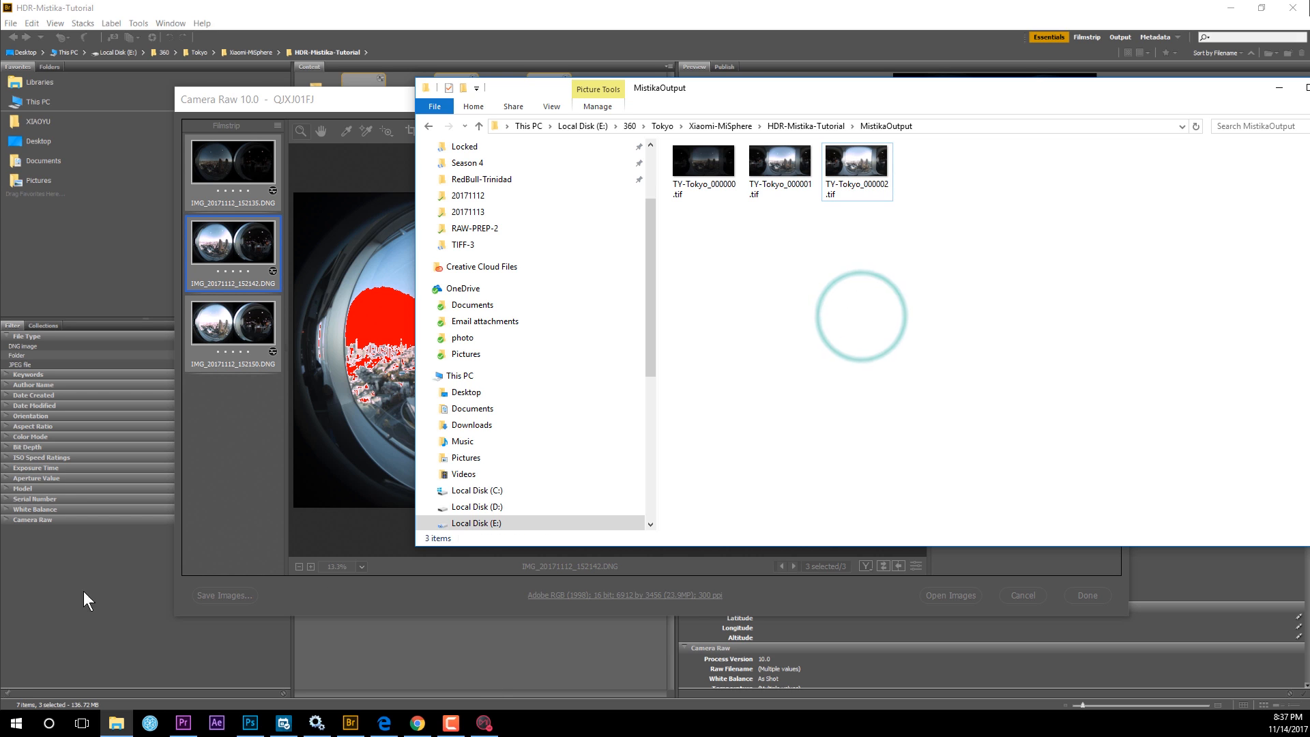
# Step: Switch to Photomatix Pro, move the Workflow Shortcuts palette up and enlarge the main window
pyautogui.moveTo(121, 728)
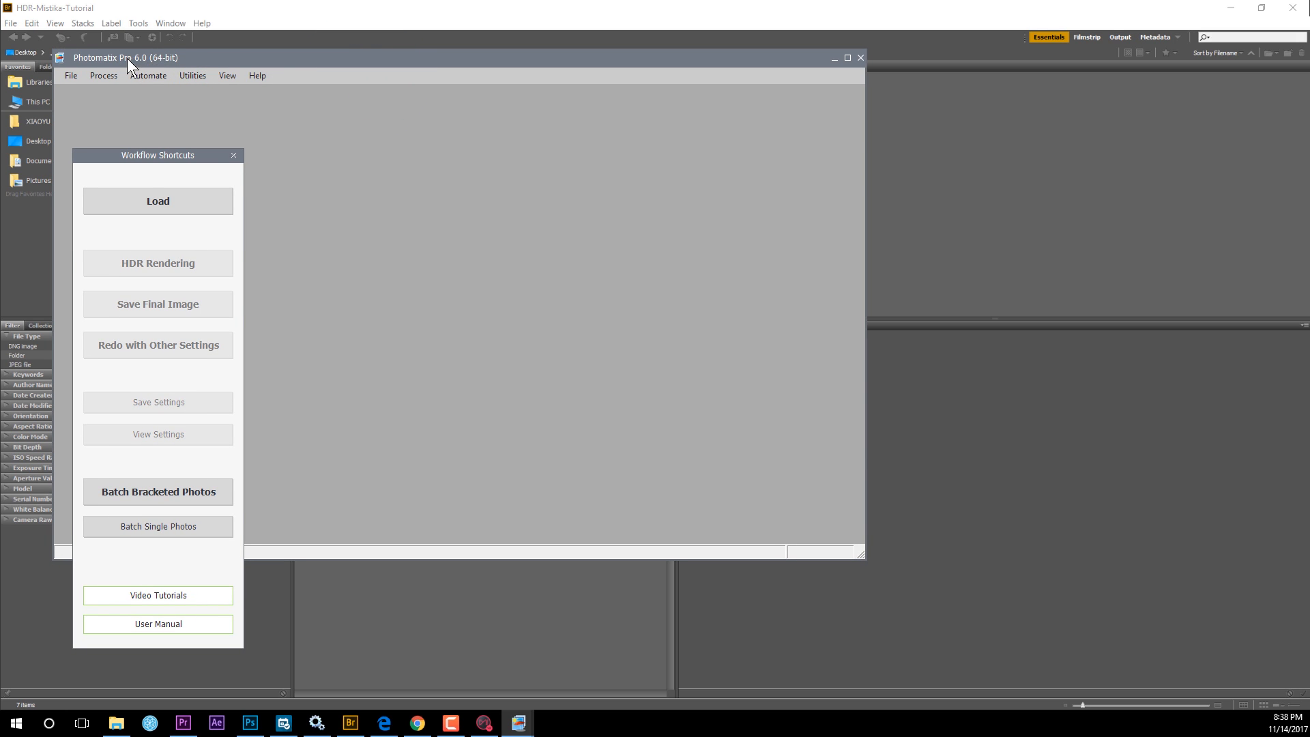
pyautogui.moveTo(403, 55)
pyautogui.mouseDown()
pyautogui.moveTo(403, 69)
pyautogui.moveTo(426, 51)
pyautogui.mouseUp()
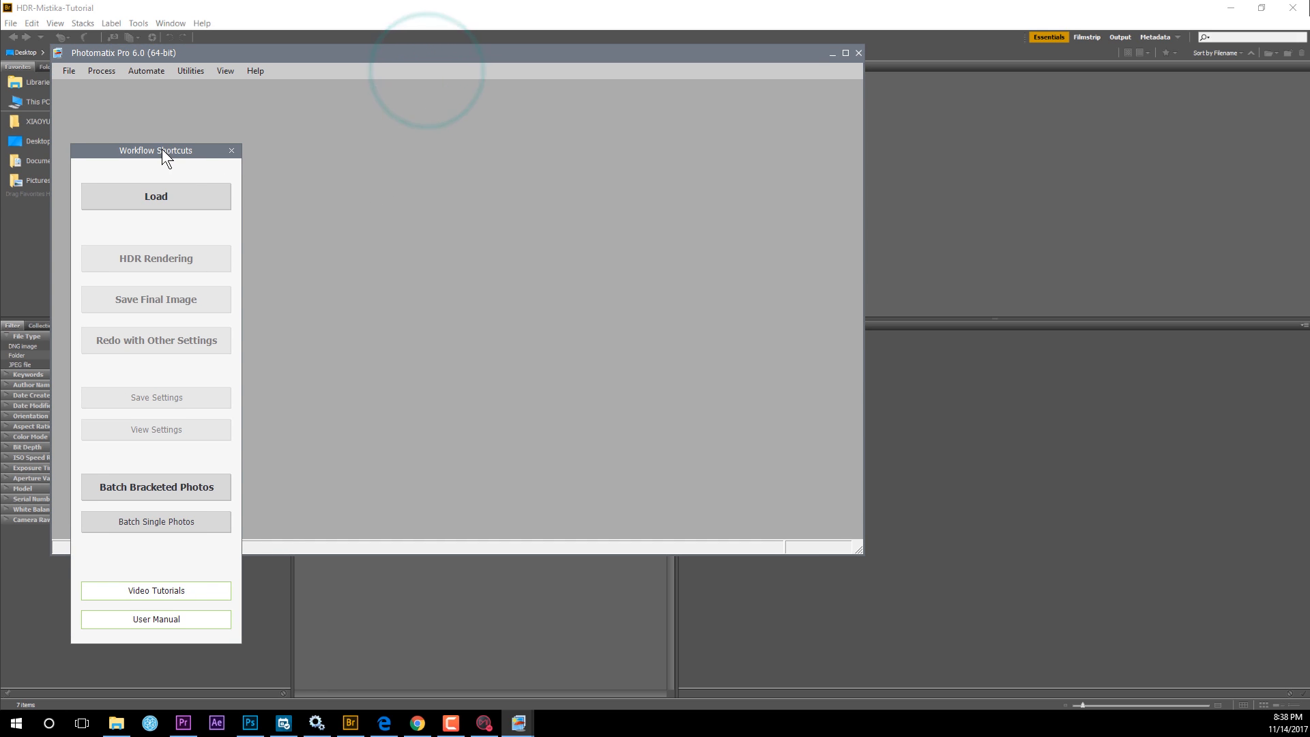
pyautogui.moveTo(162, 149); pyautogui.dragTo(155, 100)
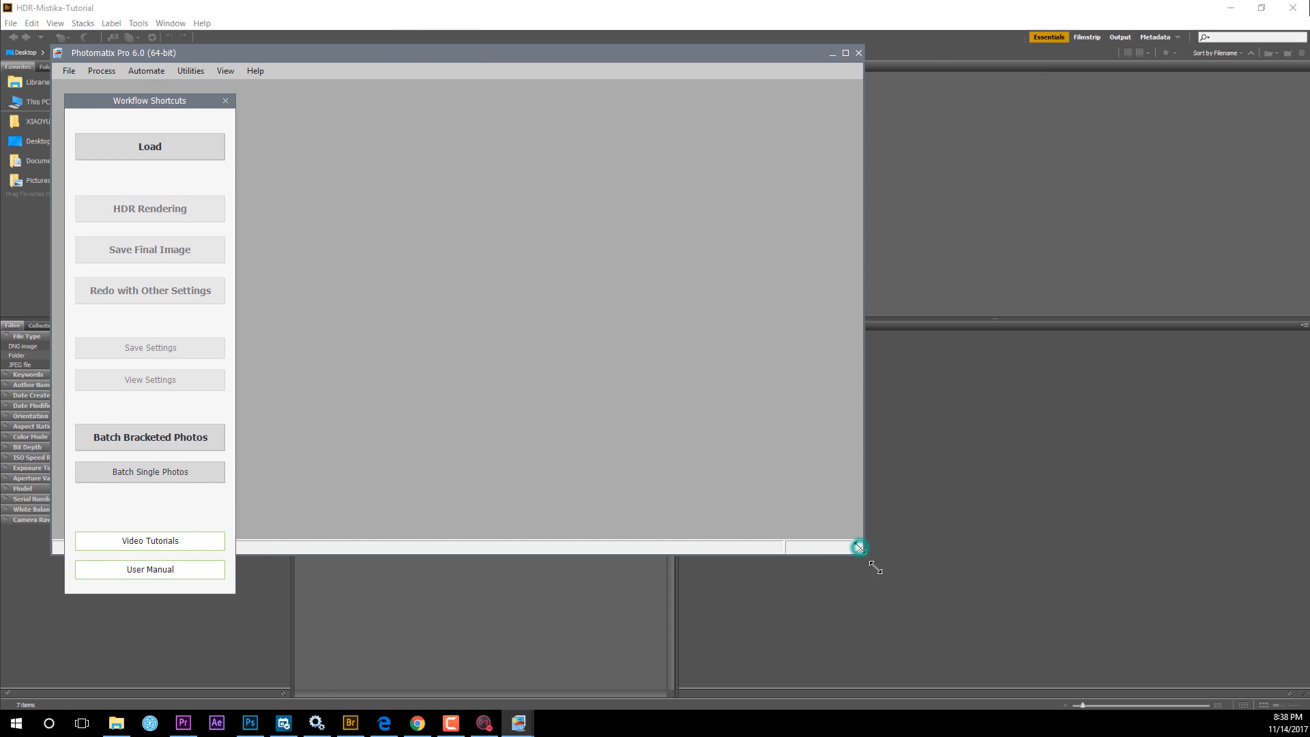
pyautogui.moveTo(858, 550); pyautogui.dragTo(946, 625)
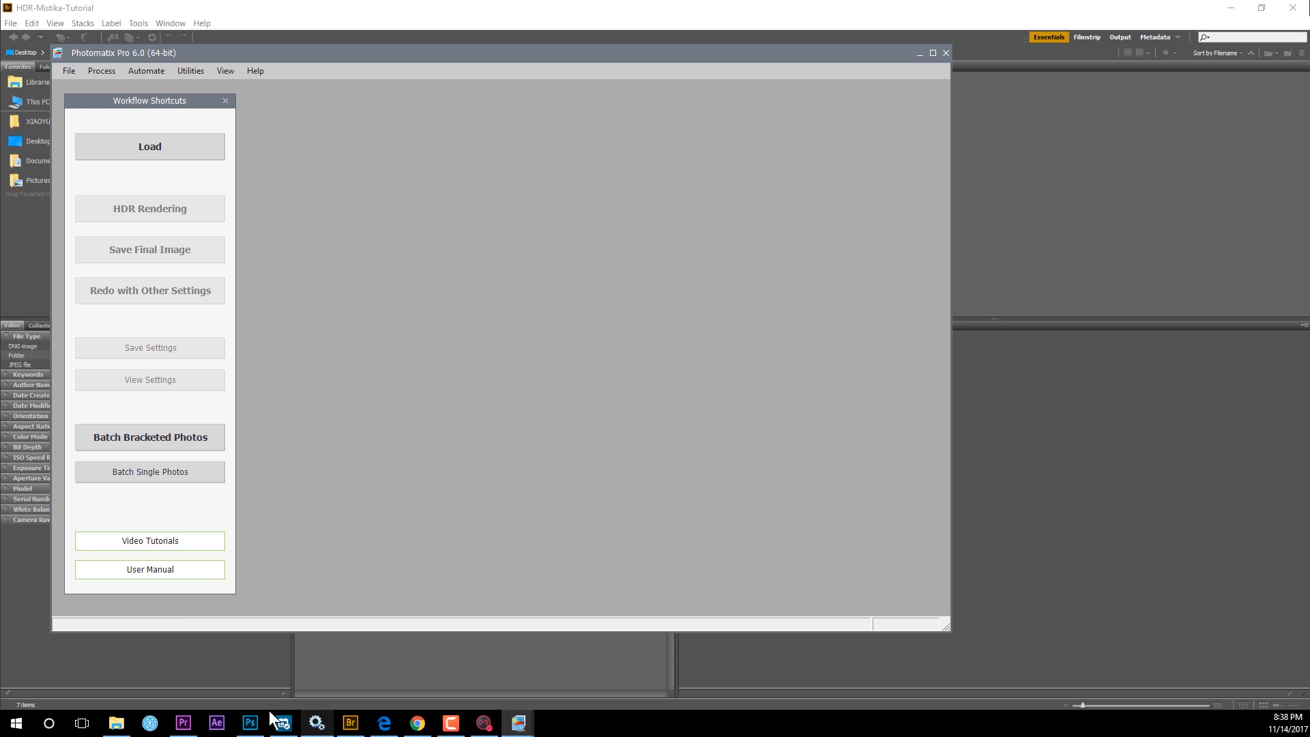
# Step: Switch to Chrome and look around the paused 360° Tokyo Tower bracketing video to examine its HDR stitch line
pyautogui.click(418, 724)
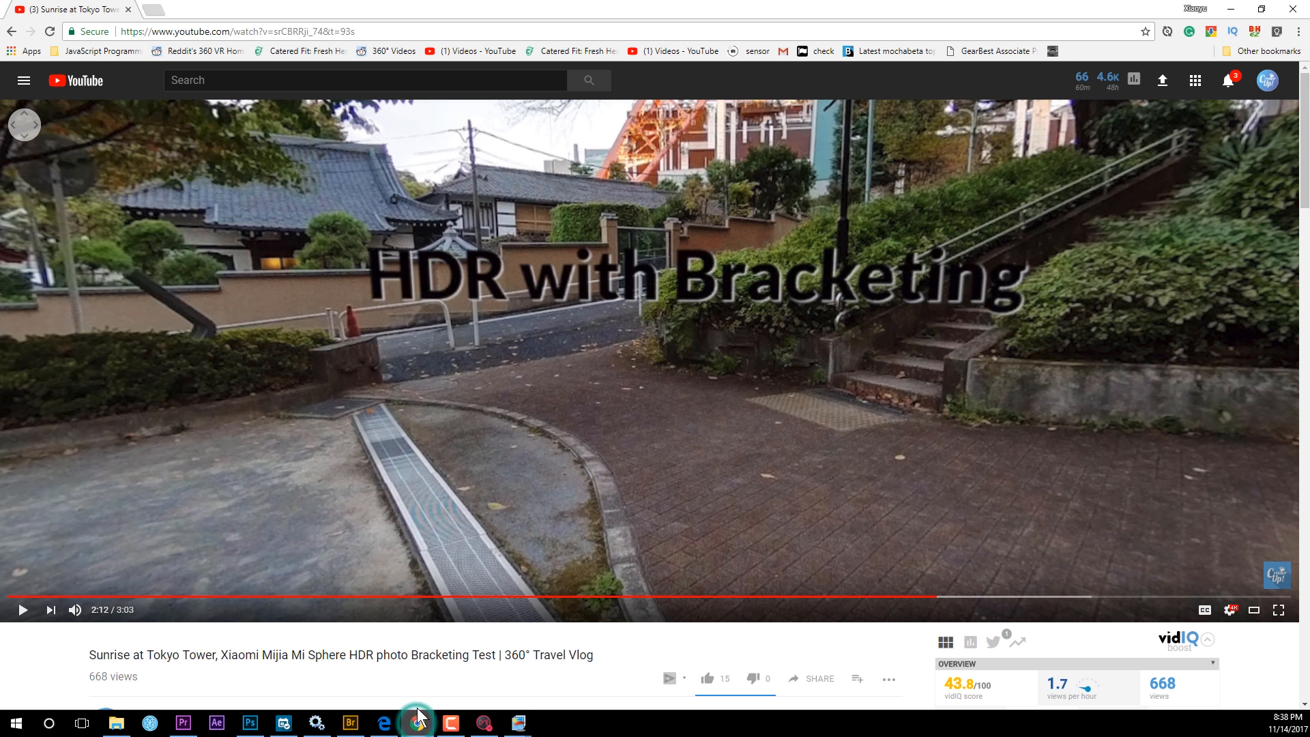
pyautogui.moveTo(367, 340); pyautogui.dragTo(720, 331)
pyautogui.moveTo(410, 299); pyautogui.dragTo(778, 256)
pyautogui.moveTo(378, 264); pyautogui.dragTo(819, 222)
pyautogui.moveTo(421, 222); pyautogui.dragTo(627, 375)
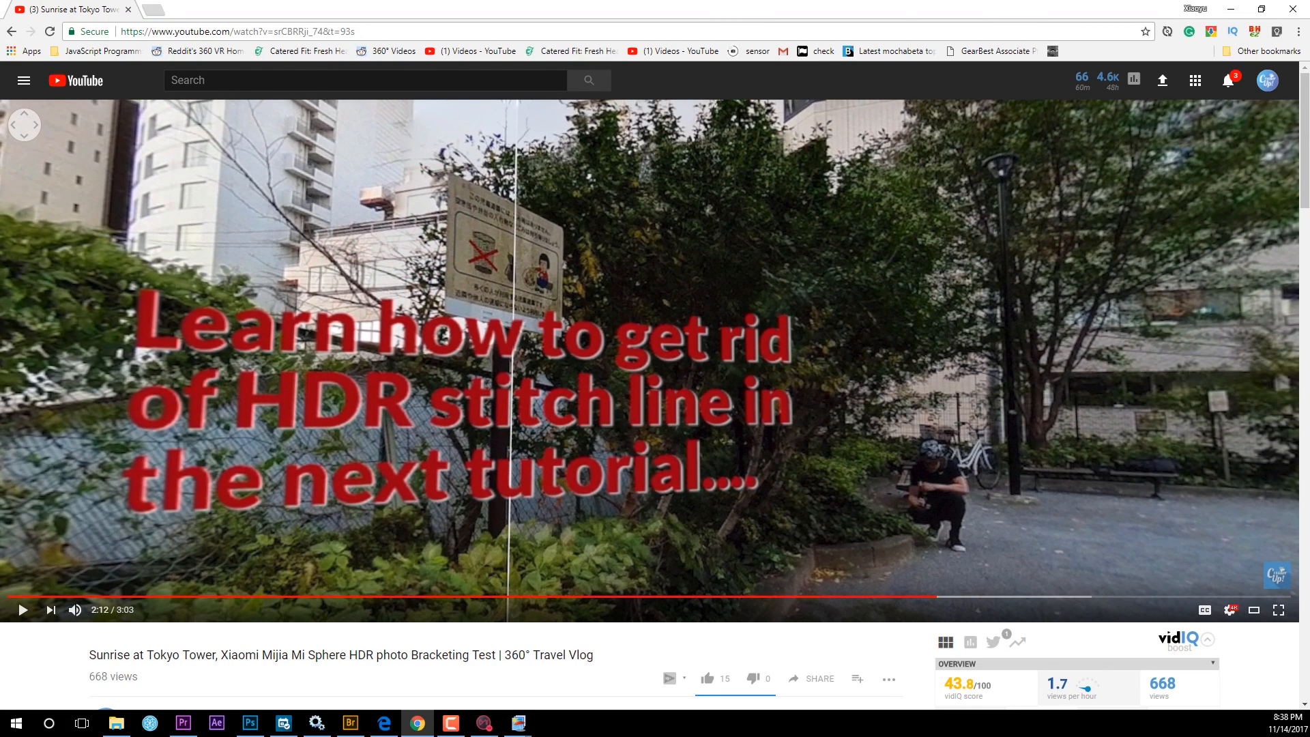
pyautogui.click(1231, 9)
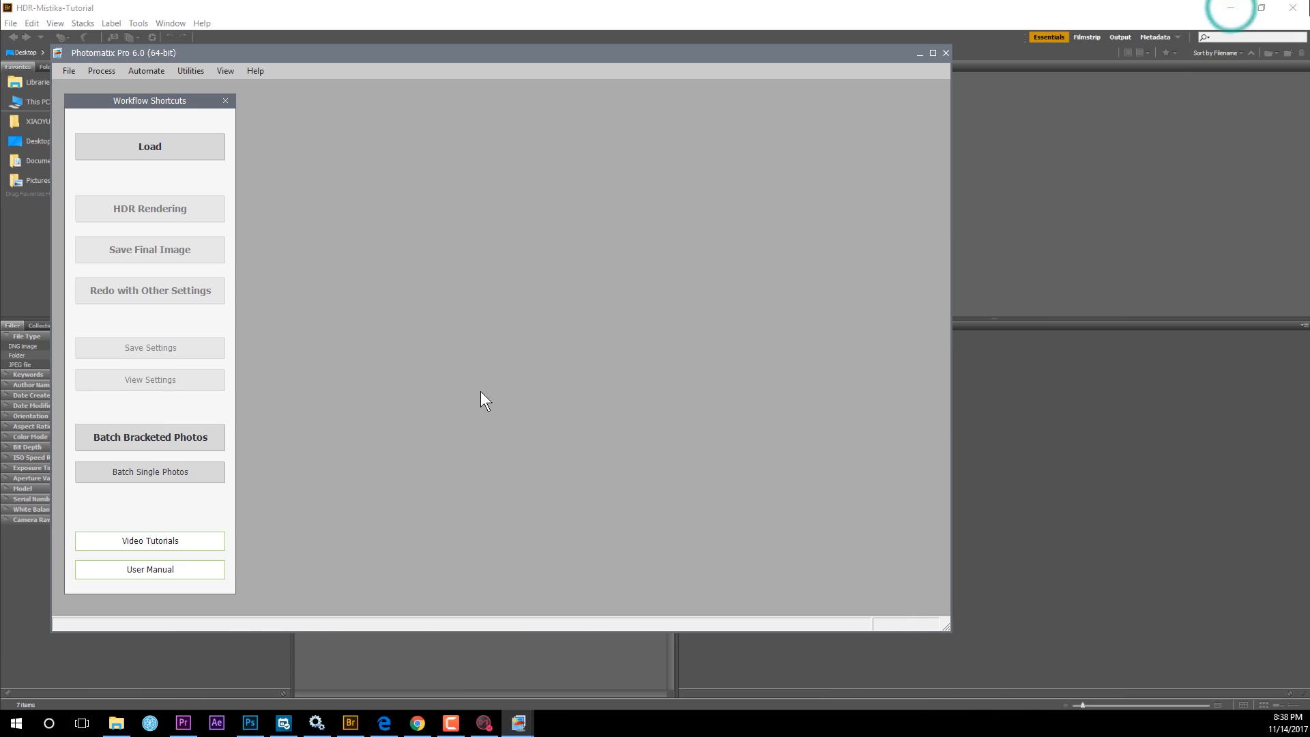
# Step: Bring the three TY-Tokyo TIFFs from the MistikaOutput folder into Photomatix Pro with the Merge for HDR processing option
pyautogui.click(321, 341)
pyautogui.moveTo(214, 49); pyautogui.dragTo(204, 50)
pyautogui.click(321, 256)
pyautogui.click(116, 724)
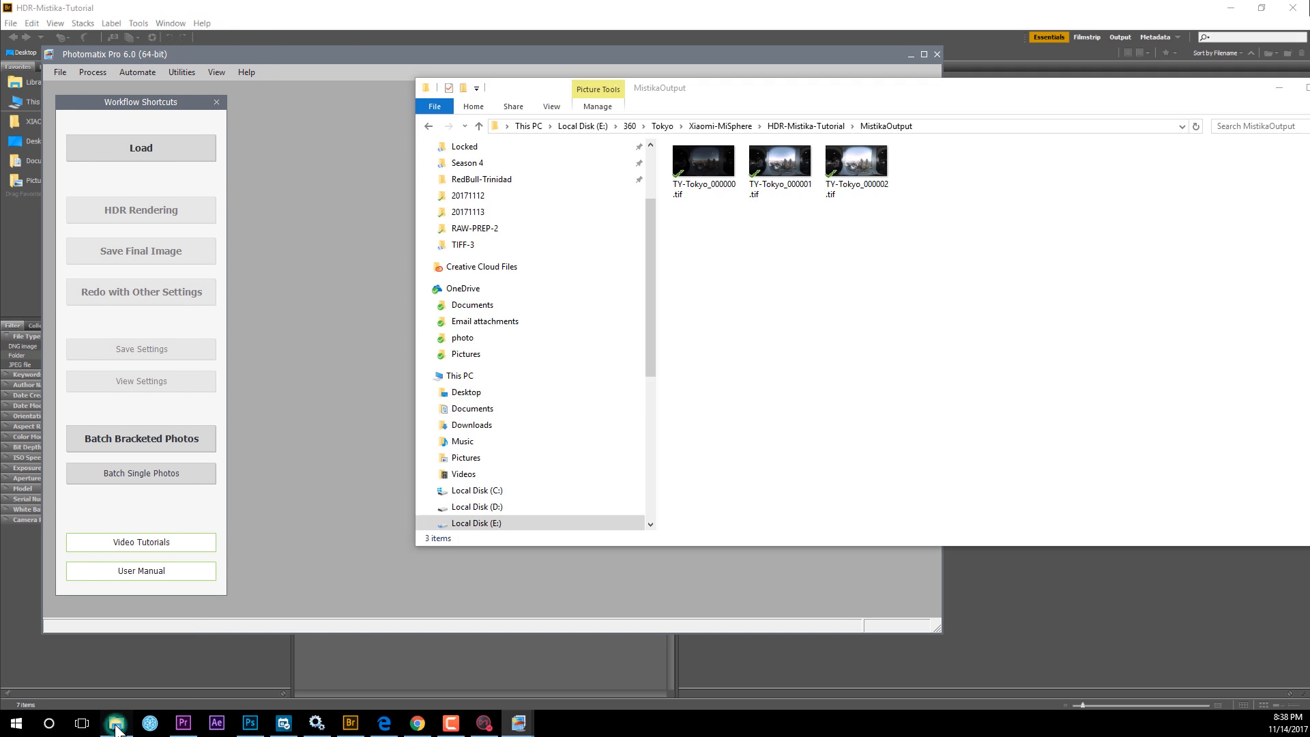
pyautogui.click(792, 271)
pyautogui.click(723, 194)
pyautogui.click(709, 278)
pyautogui.moveTo(701, 251); pyautogui.dragTo(866, 162)
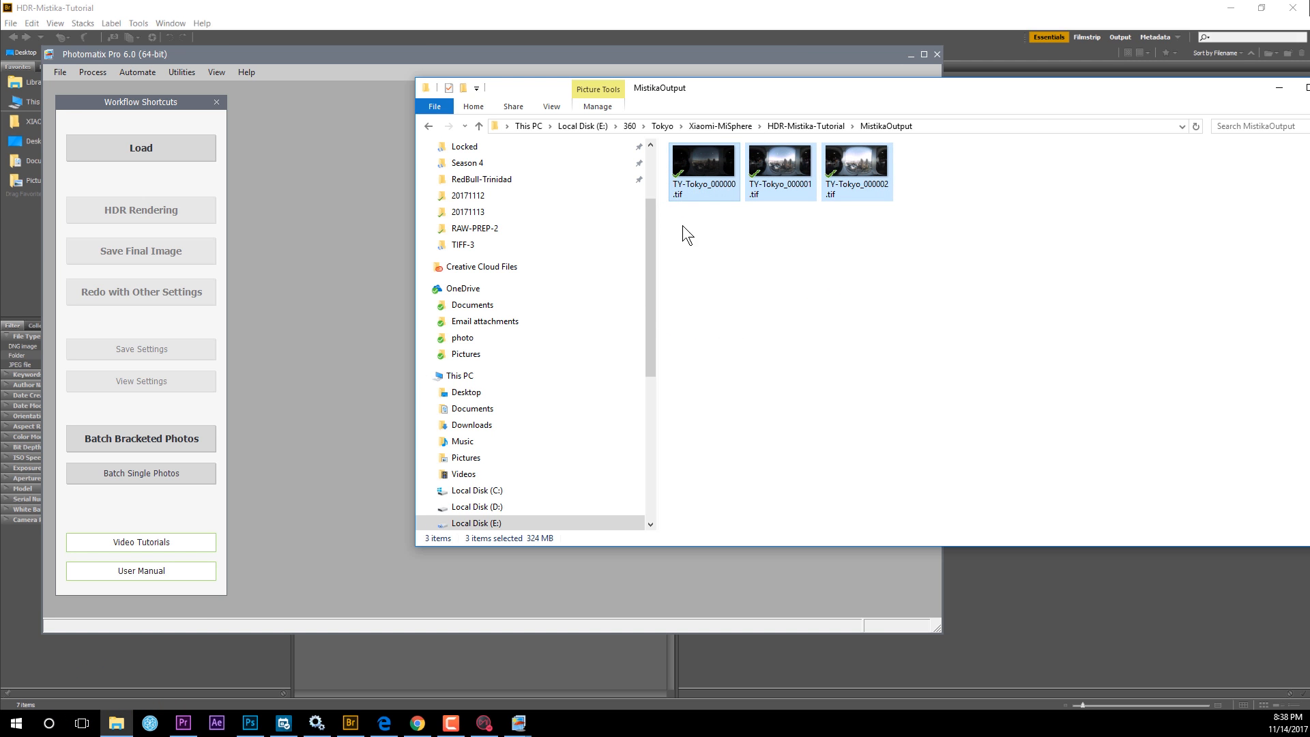
pyautogui.moveTo(705, 166); pyautogui.dragTo(289, 245)
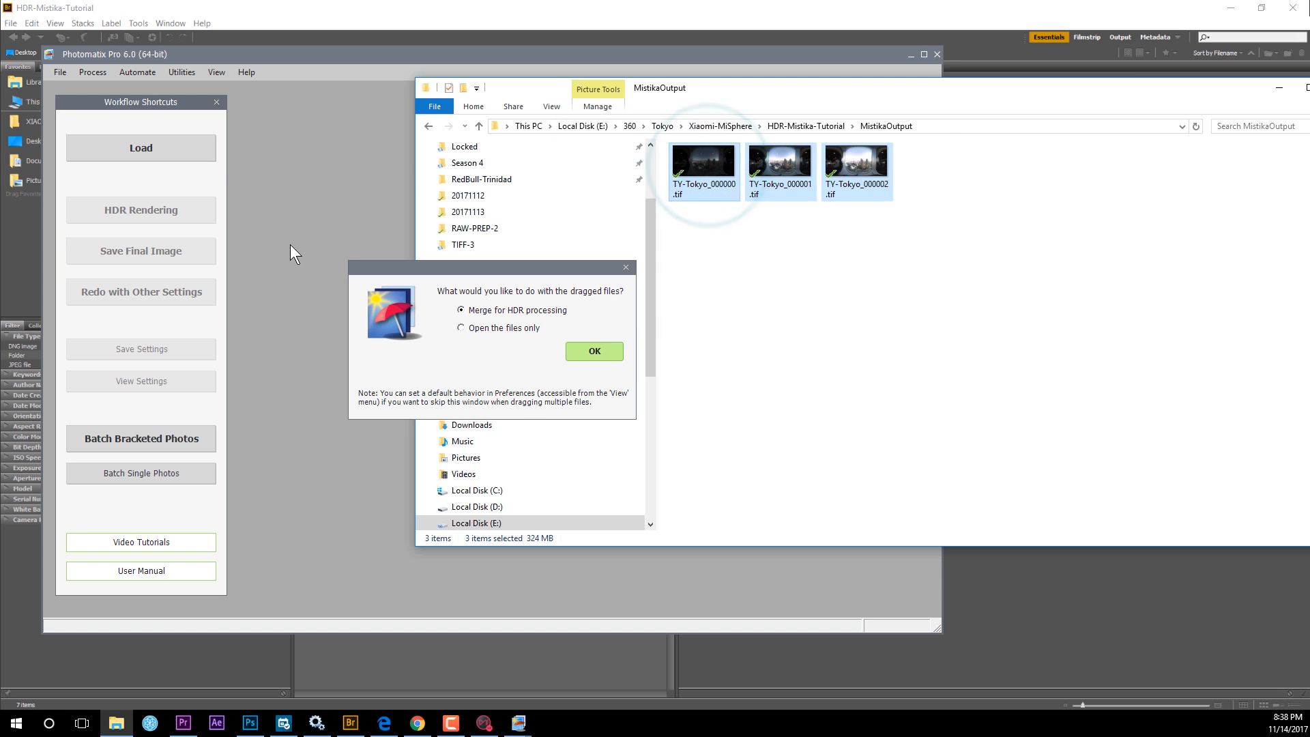
pyautogui.click(309, 206)
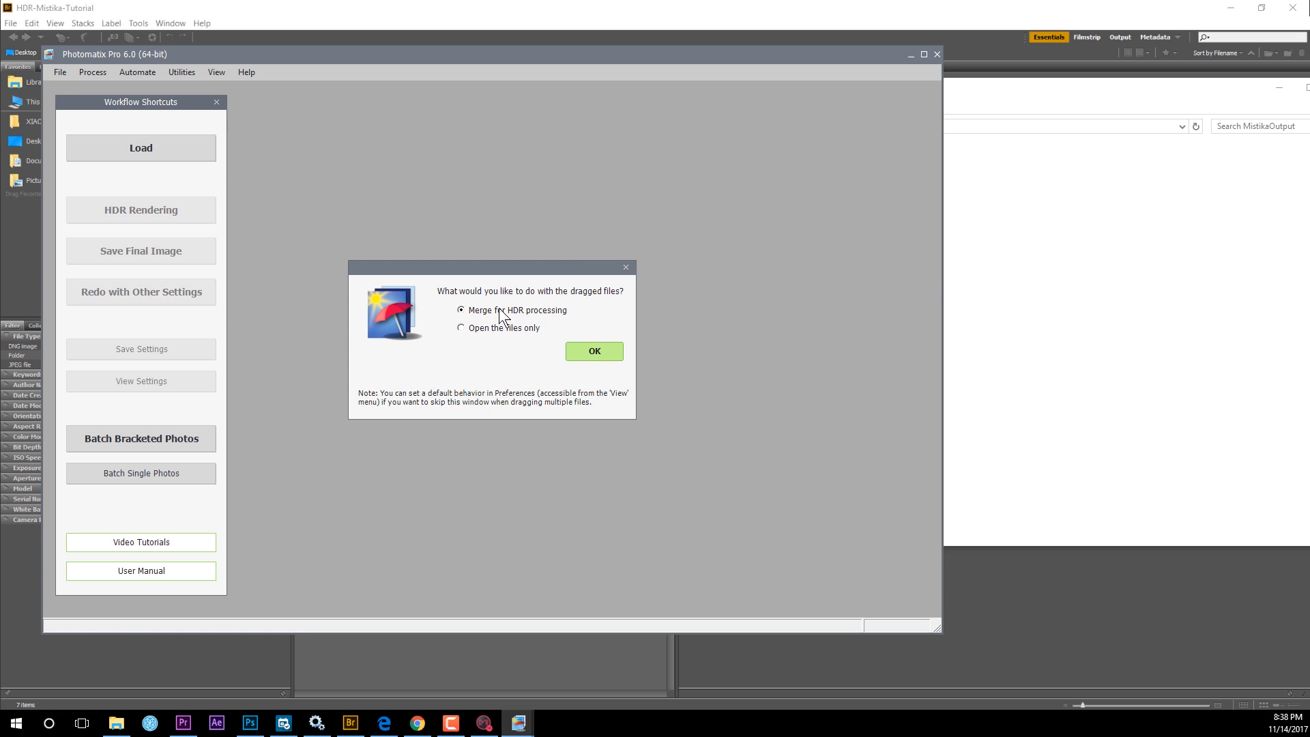
pyautogui.click(587, 350)
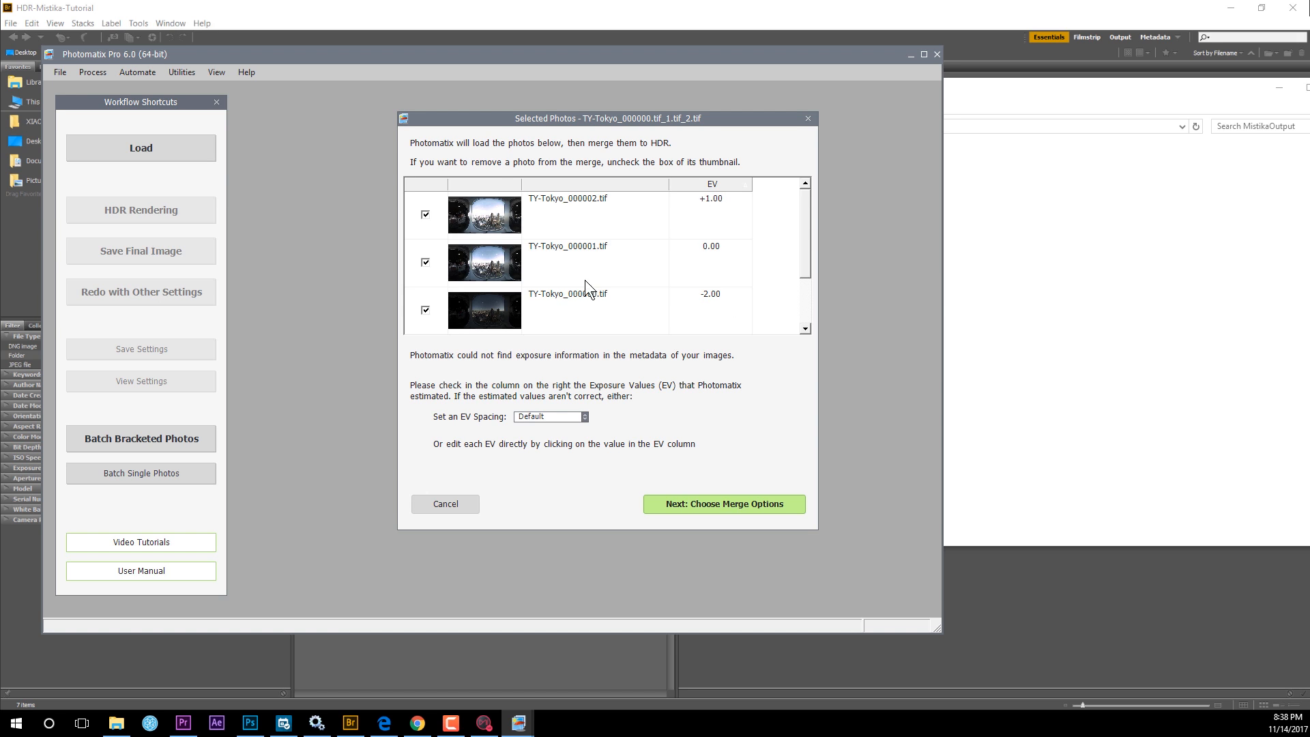
# Step: Set the exposure value of TY-Tokyo_000000.tif to -1 and proceed to the merge options
pyautogui.click(713, 295)
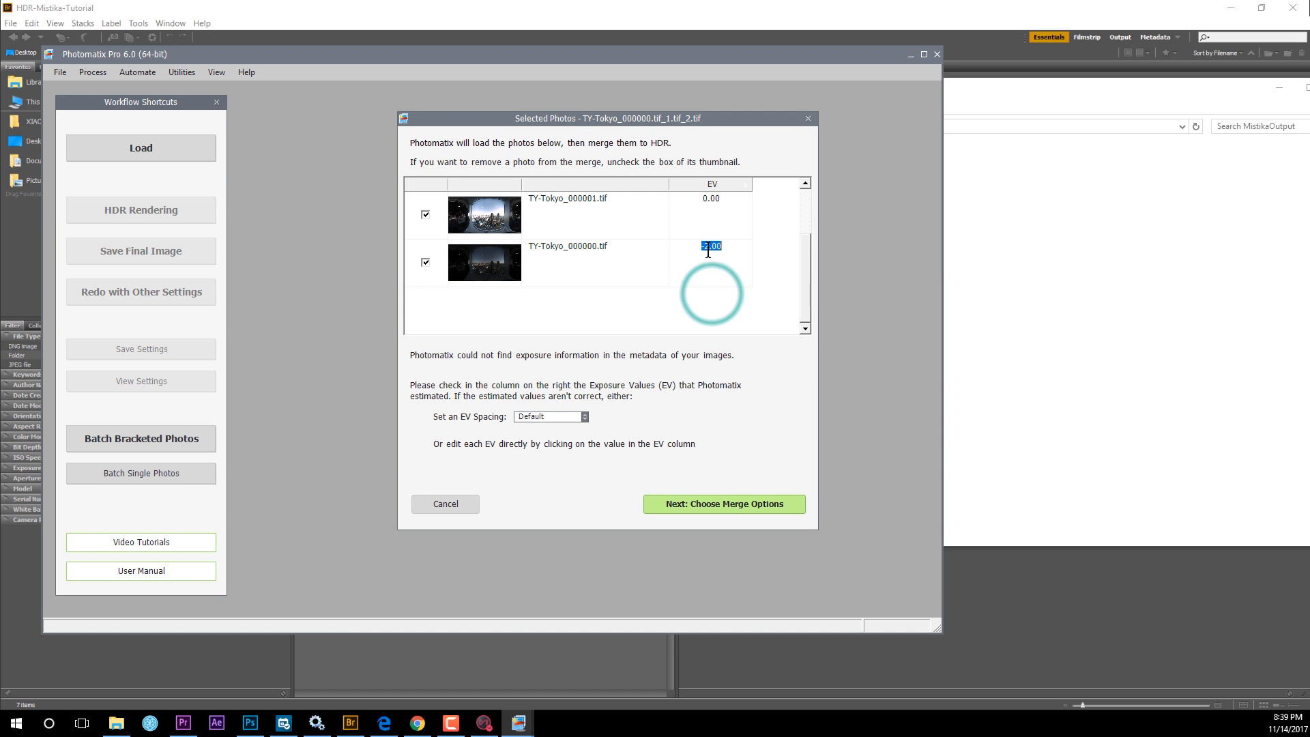
pyautogui.press('BackSpace')
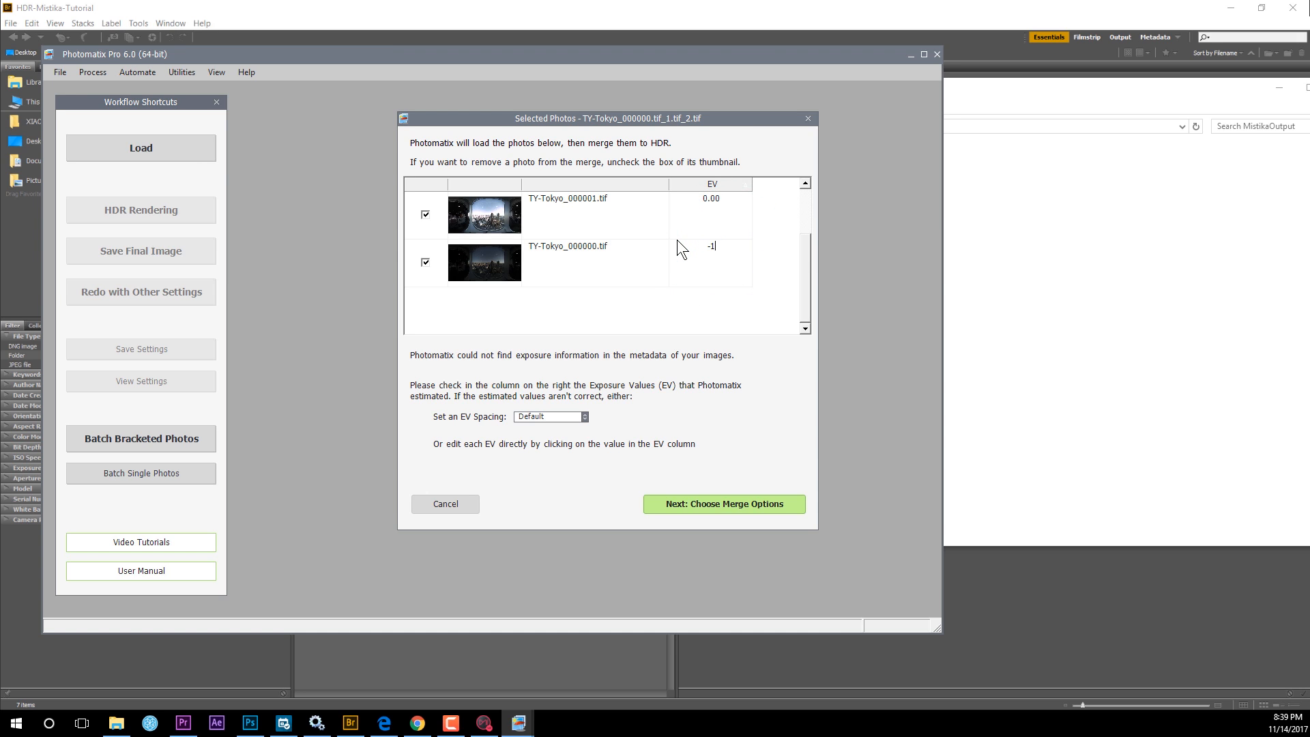
pyautogui.click(796, 280)
pyautogui.click(724, 246)
pyautogui.click(746, 270)
pyautogui.moveTo(803, 285); pyautogui.dragTo(804, 235)
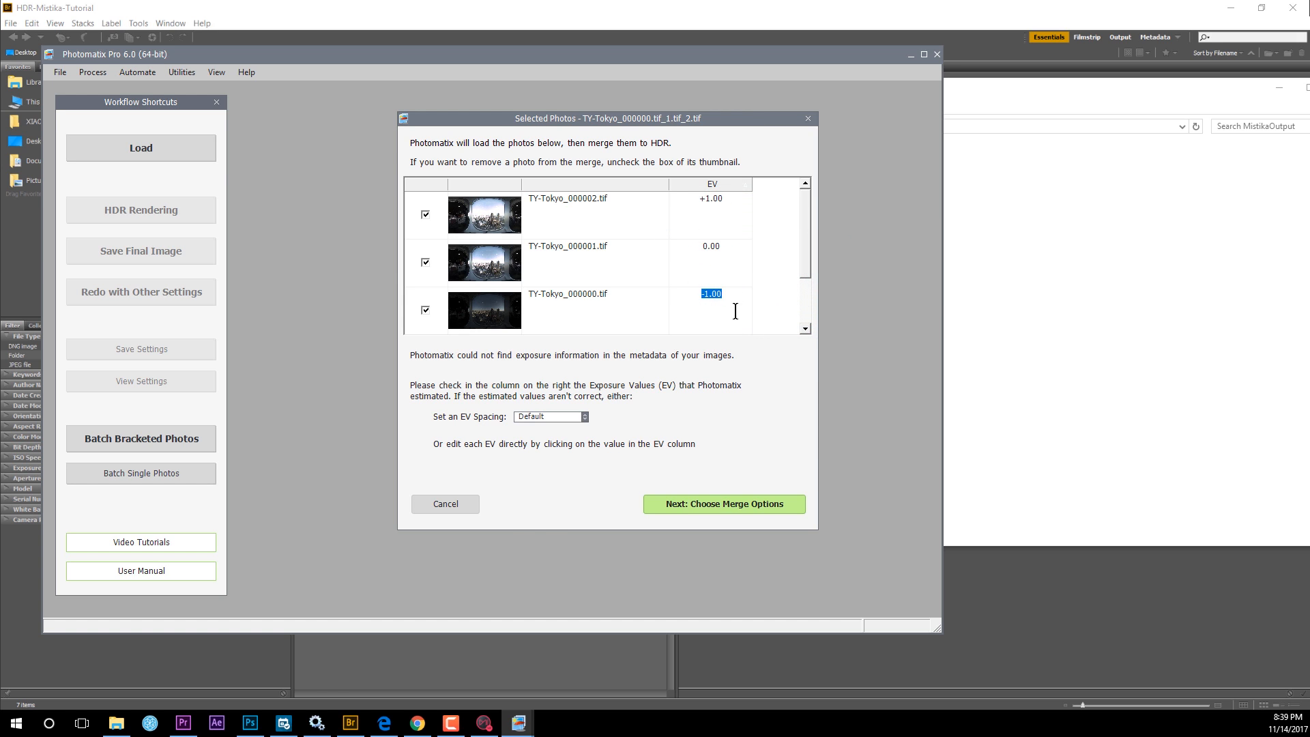
pyautogui.click(725, 505)
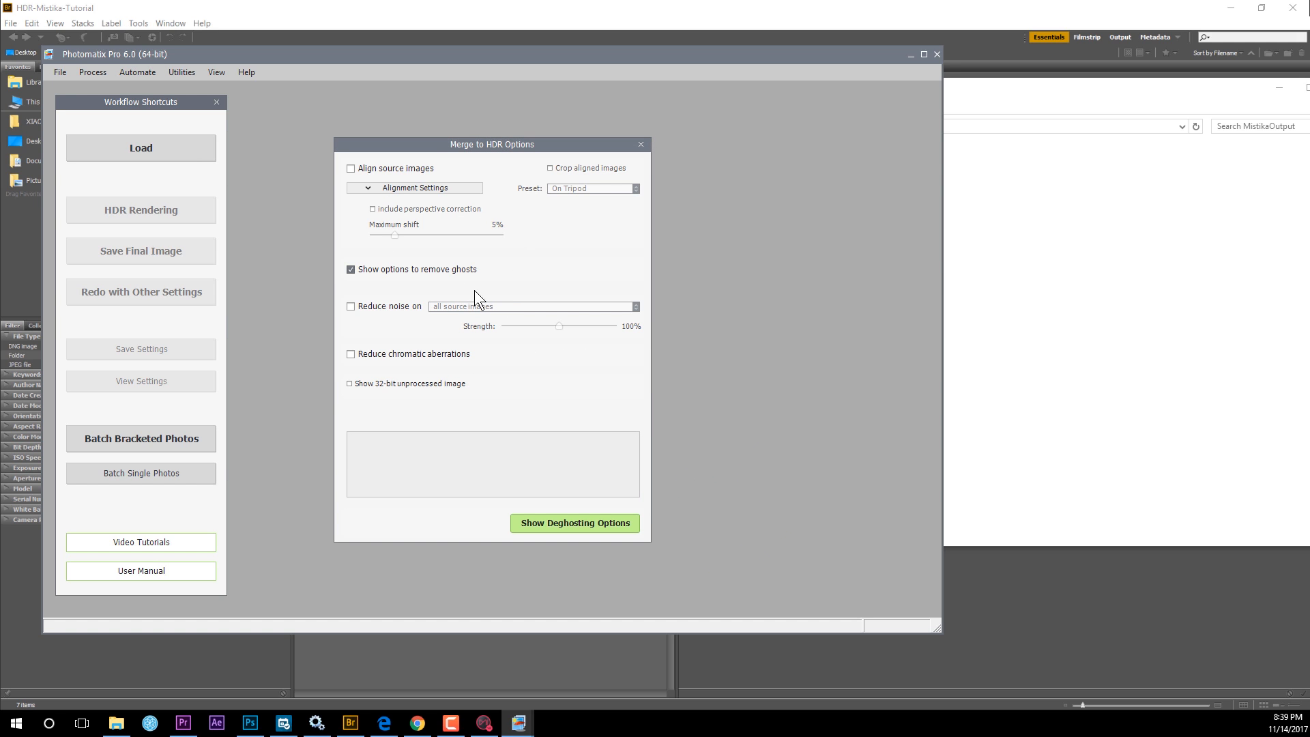
# Step: Review the HDR merge options, proceed to deghosting with ghost removal enabled, and move the Deghosting Options window fully into view
pyautogui.moveTo(417, 144); pyautogui.dragTo(413, 122)
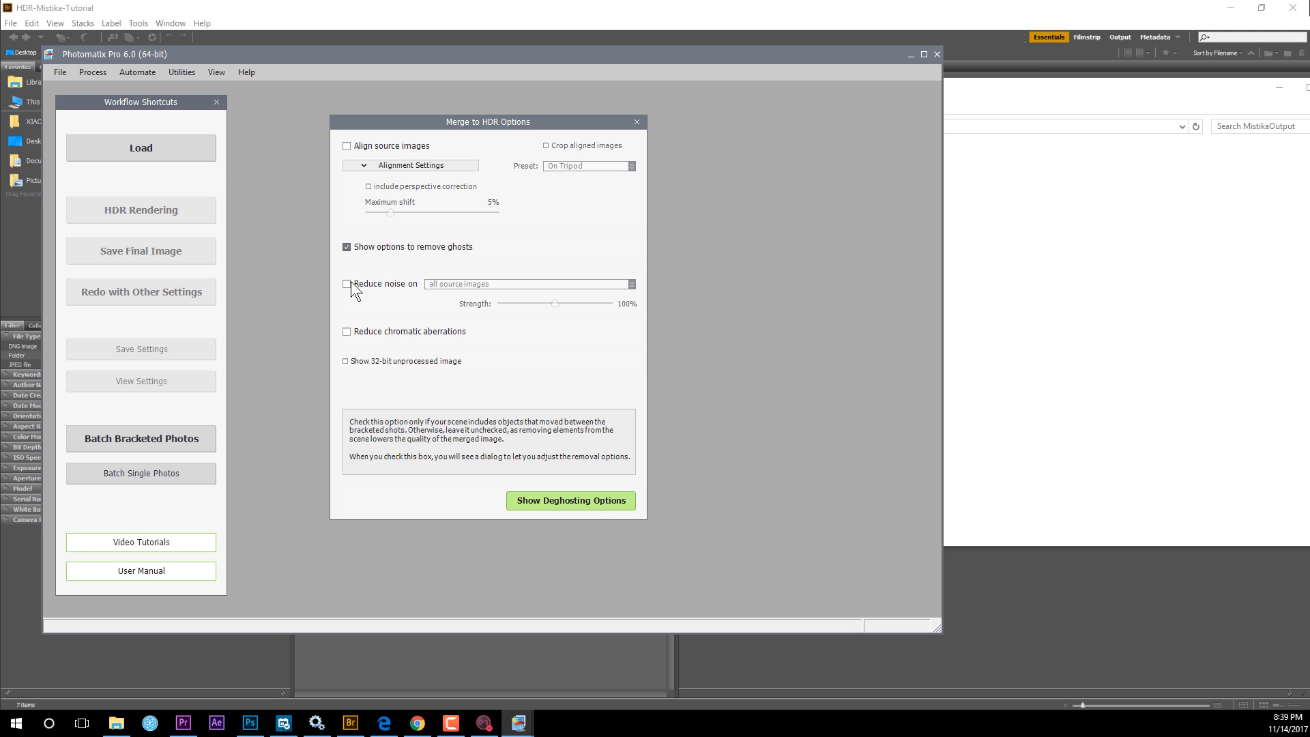
pyautogui.moveTo(372, 289)
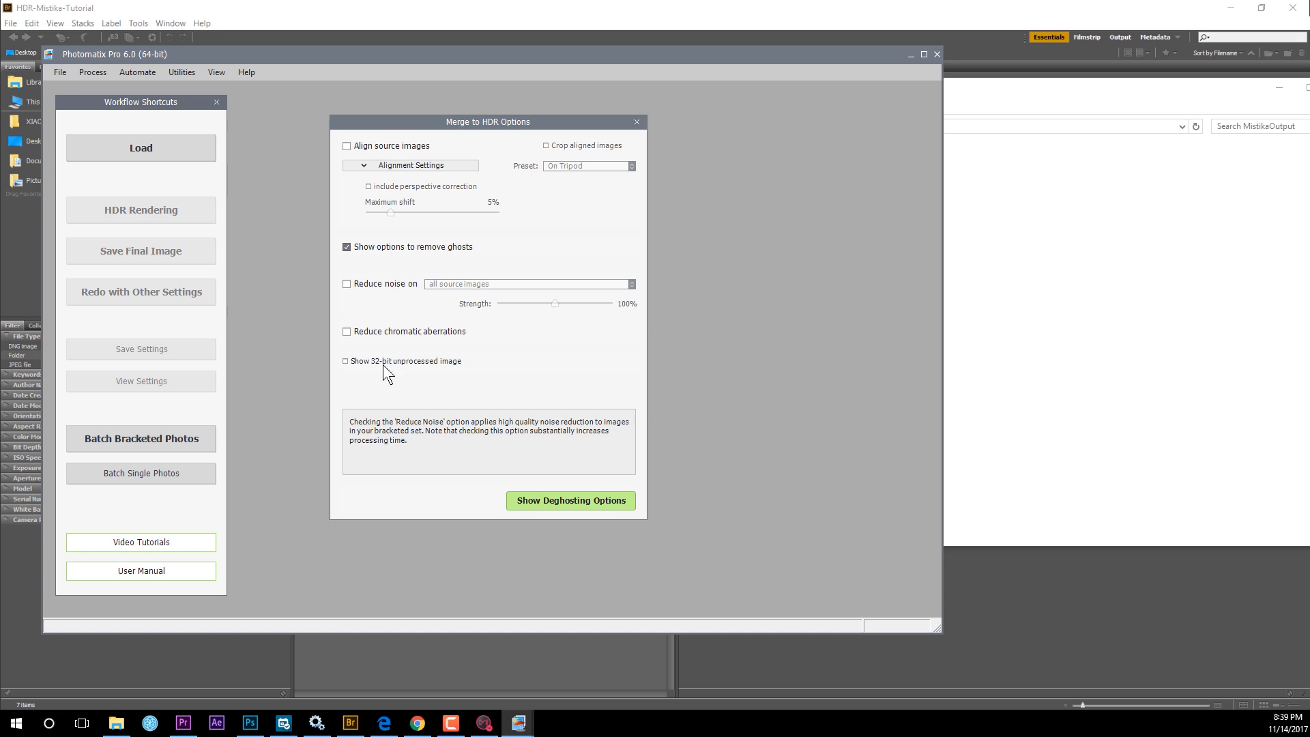
pyautogui.moveTo(359, 335)
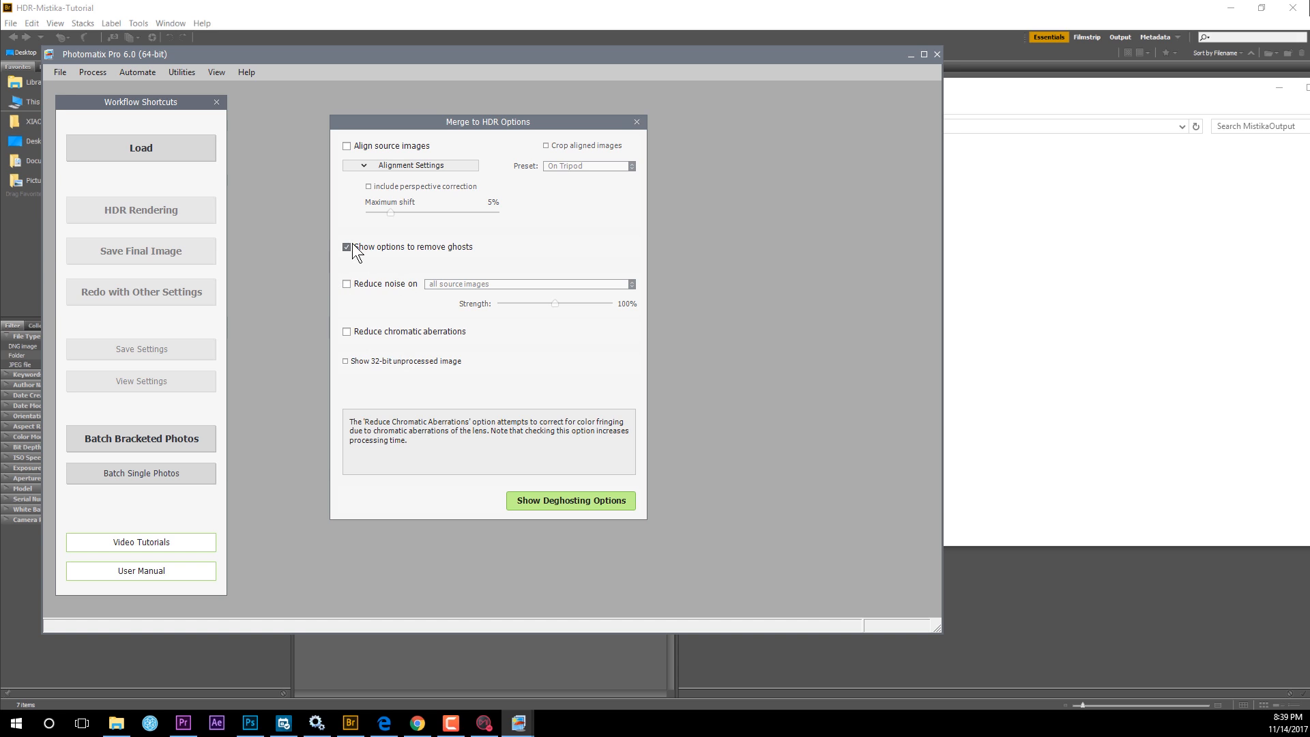
pyautogui.moveTo(423, 248)
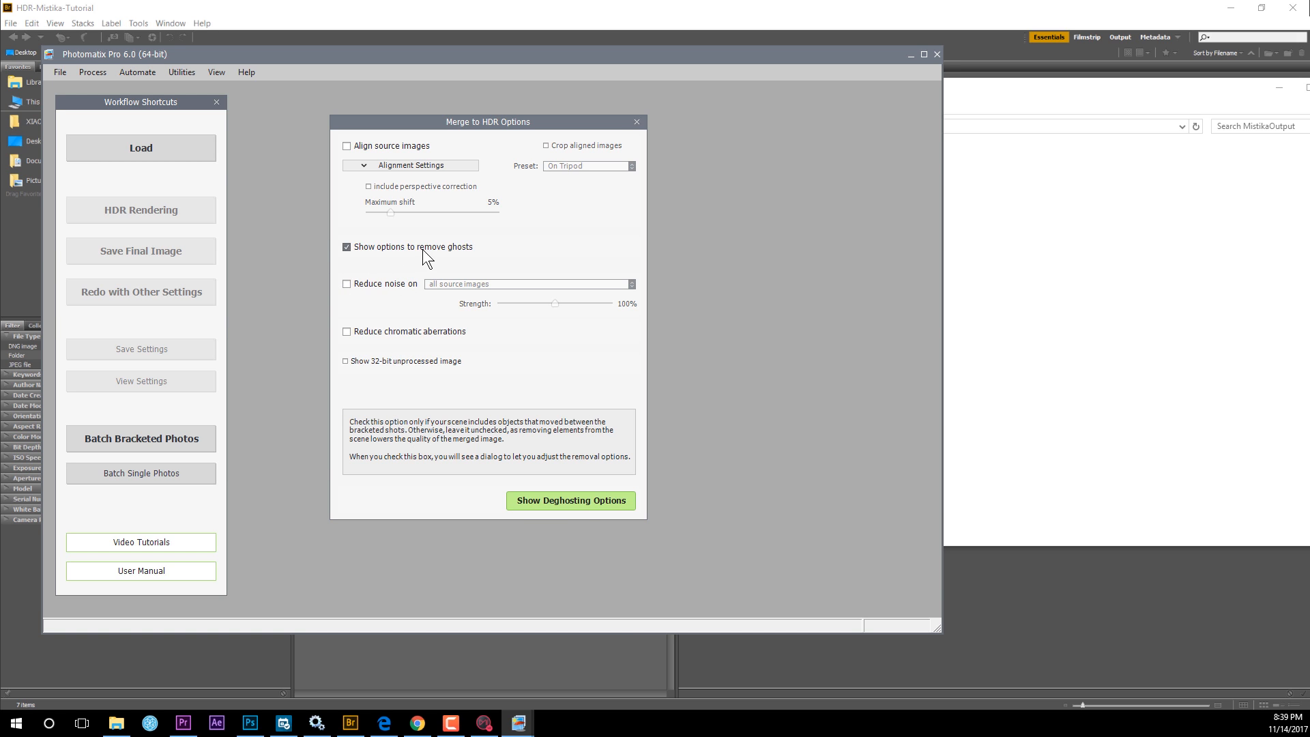
pyautogui.click(556, 504)
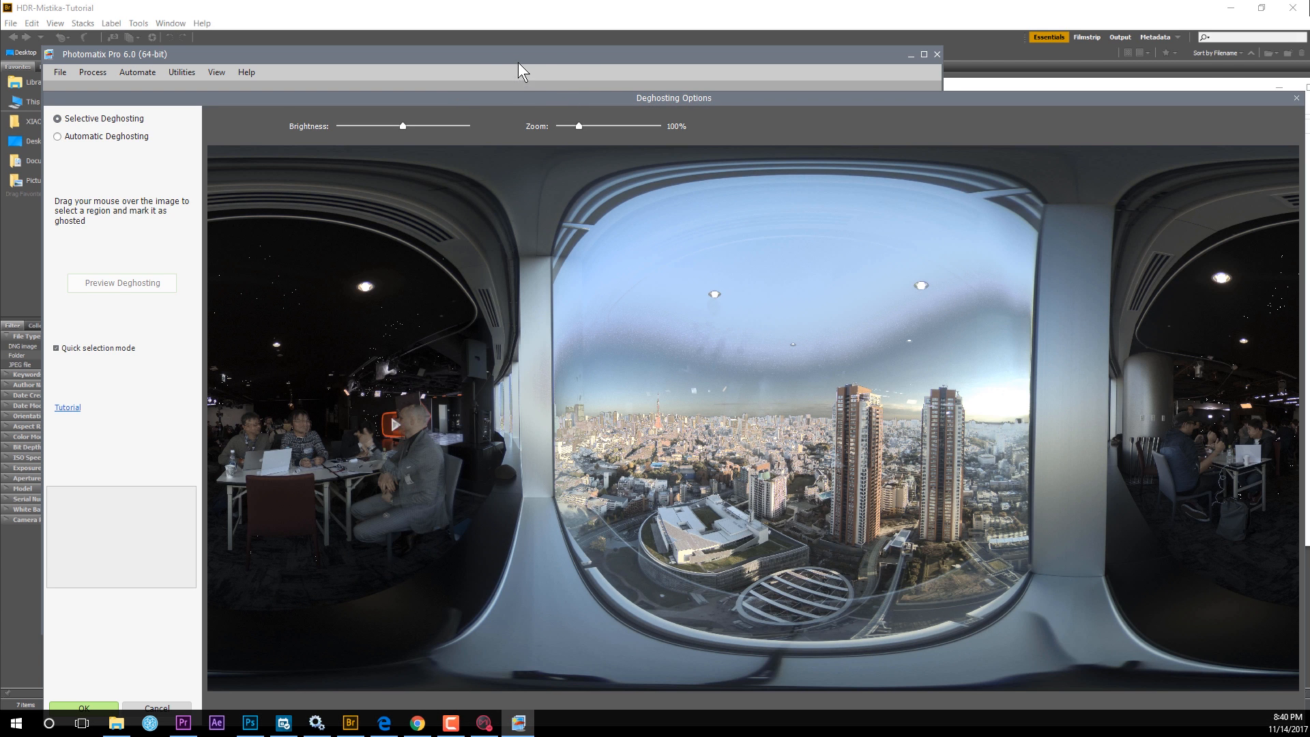
pyautogui.moveTo(766, 97); pyautogui.dragTo(752, 47)
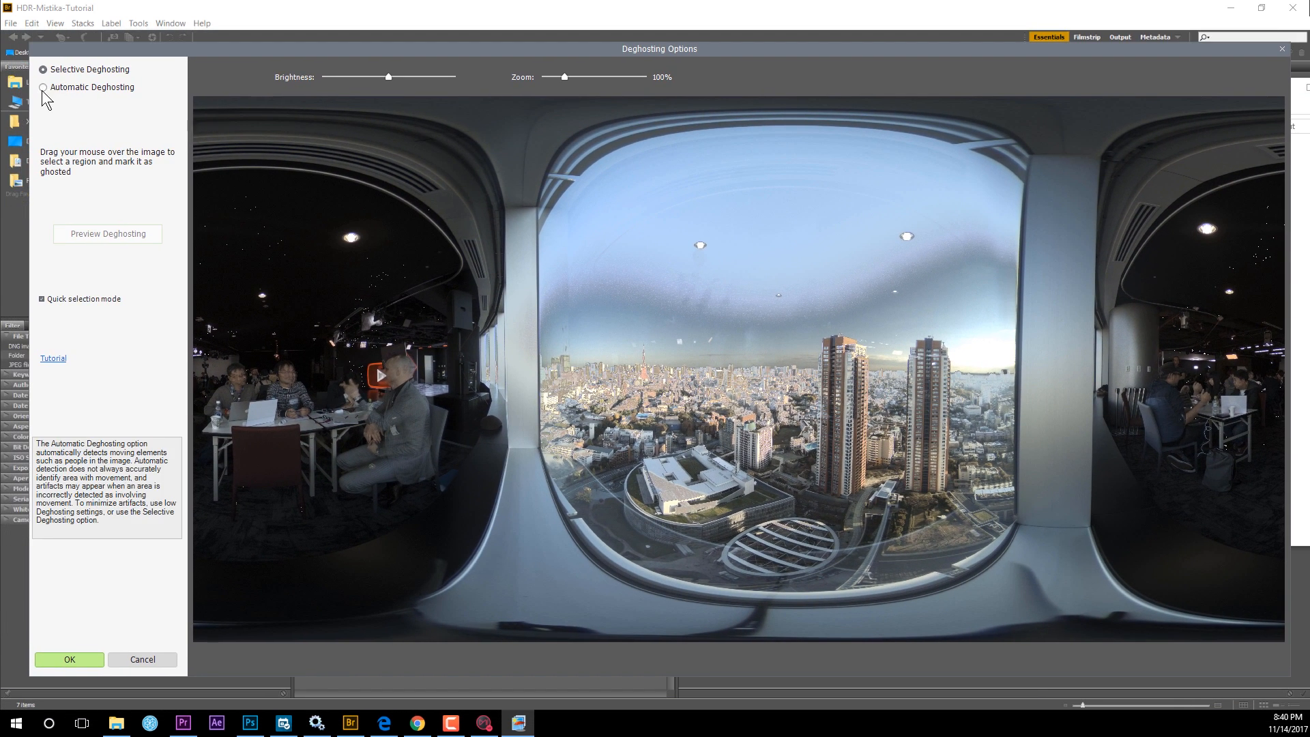
# Step: Try automatic deghosting at 51 and examine the seated people in the preview at 160% zoom
pyautogui.click(43, 88)
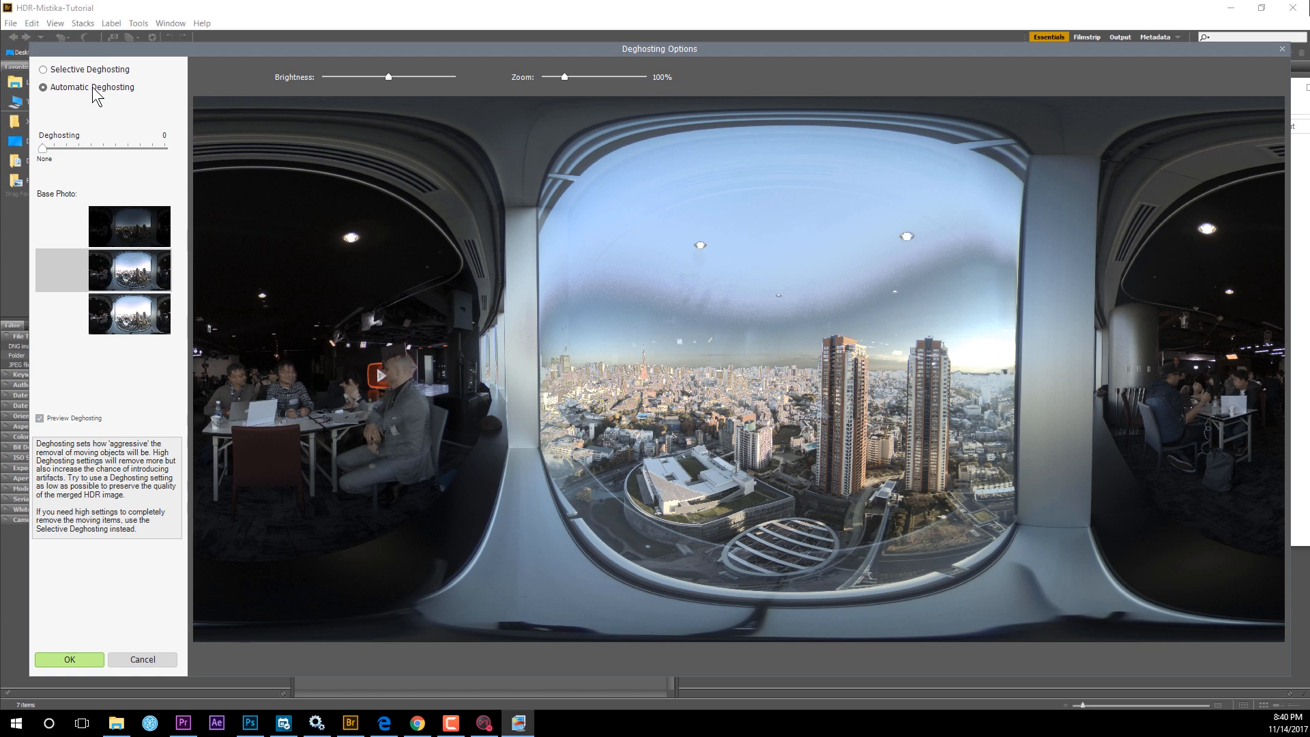
pyautogui.moveTo(43, 148); pyautogui.dragTo(93, 142)
pyautogui.moveTo(101, 141); pyautogui.dragTo(104, 141)
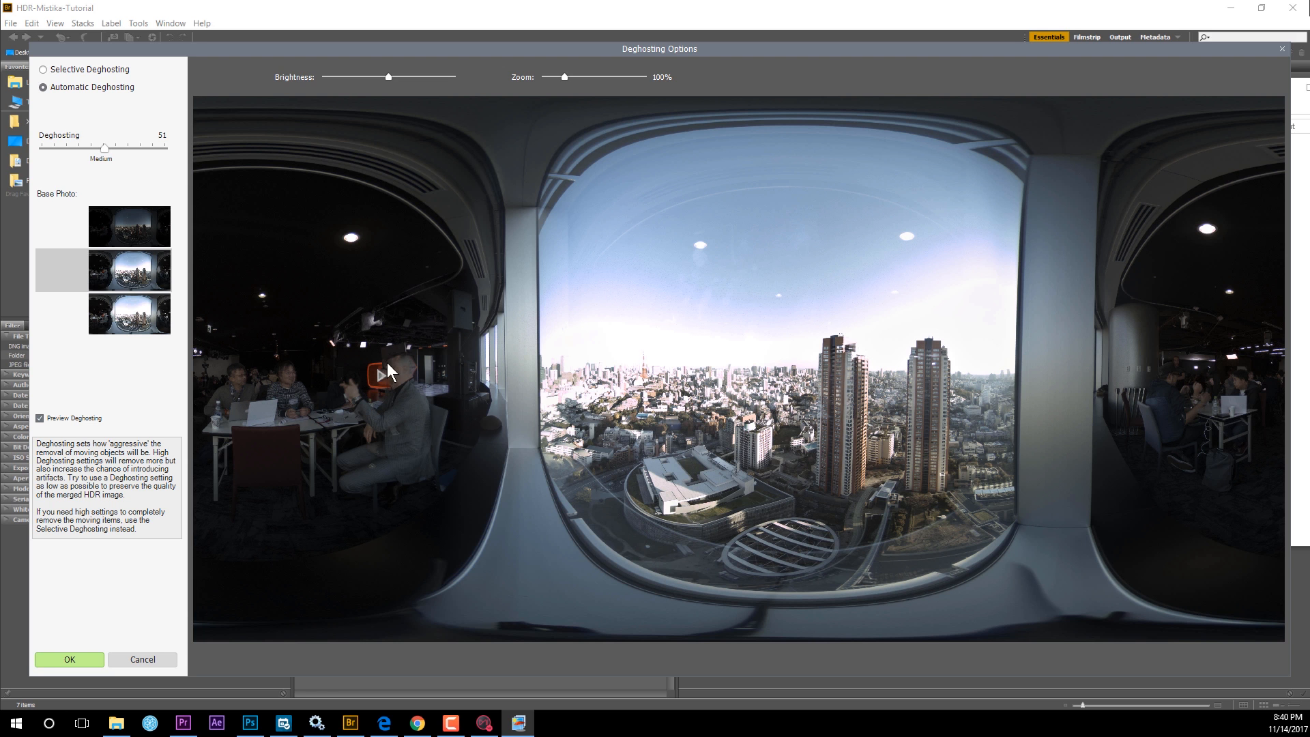
pyautogui.moveTo(564, 77); pyautogui.dragTo(611, 77)
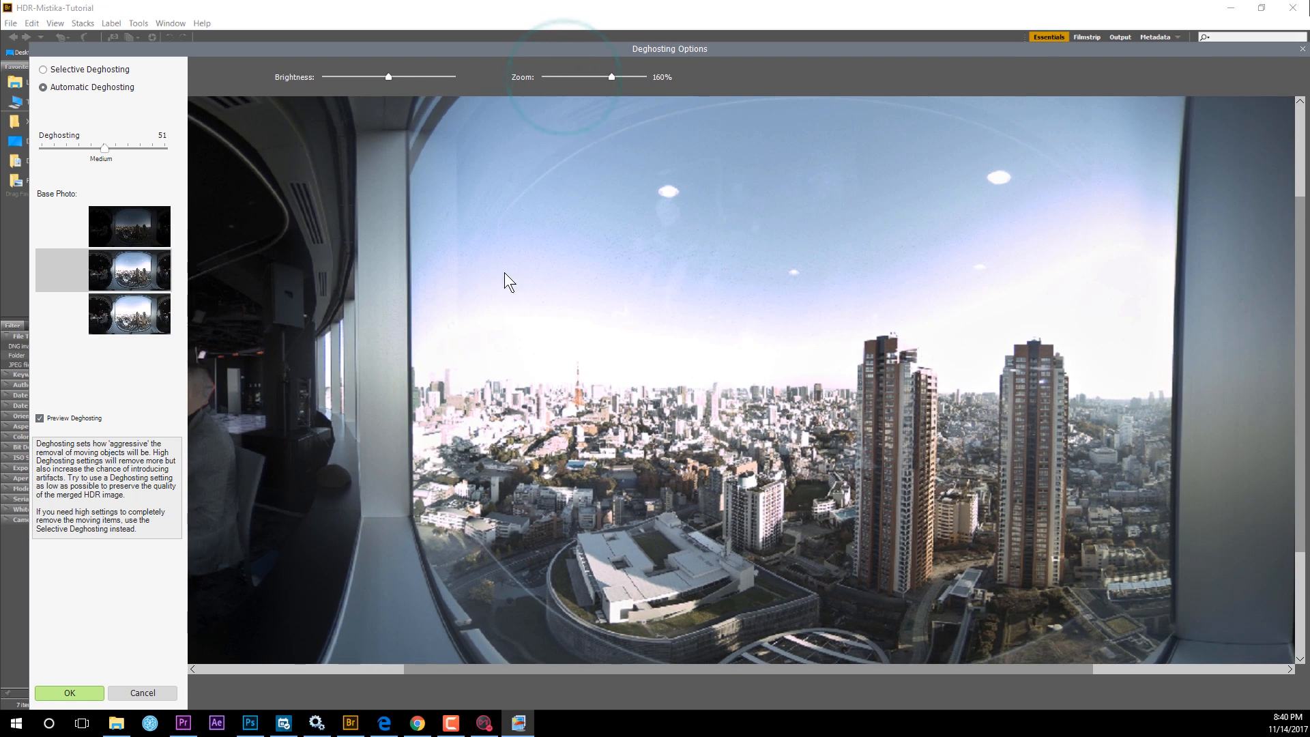
pyautogui.moveTo(470, 668); pyautogui.dragTo(257, 668)
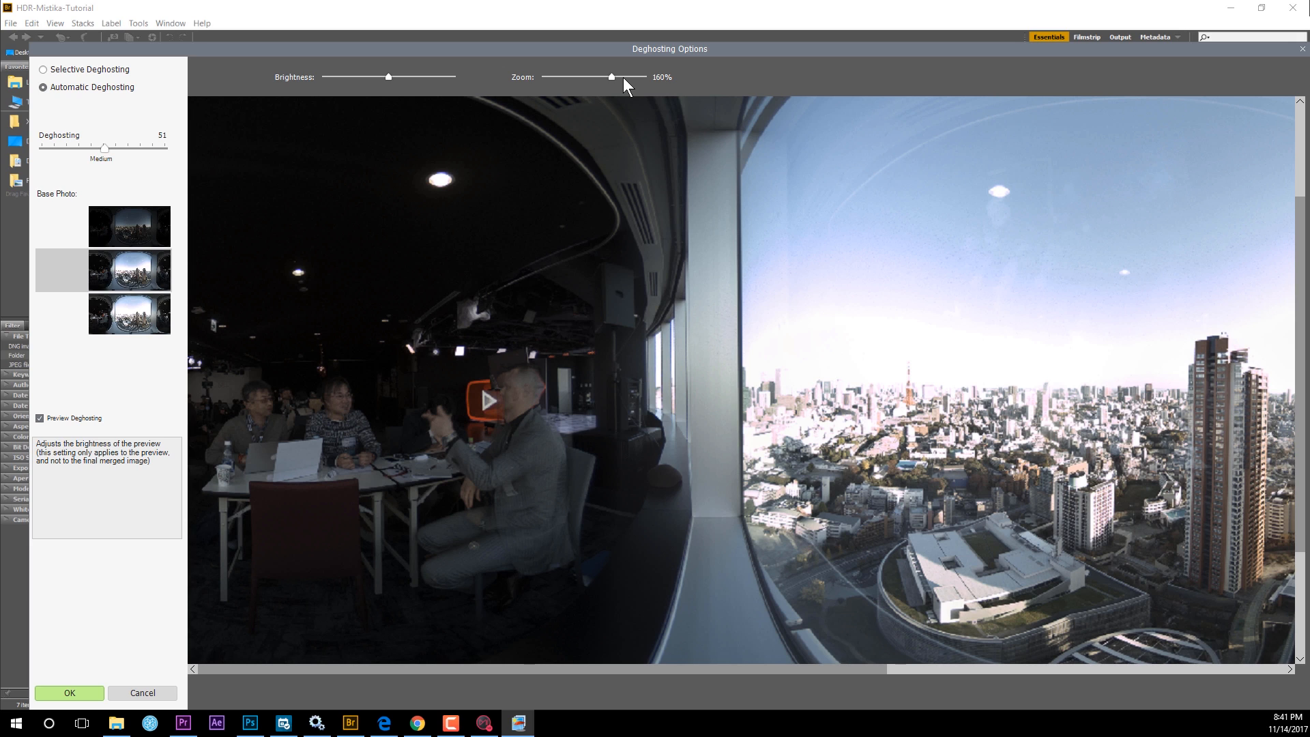
# Step: Use selective deghosting at 88% preview zoom to outline the two facing people's heads and the man in the grey suit as ghosted
pyautogui.click(43, 69)
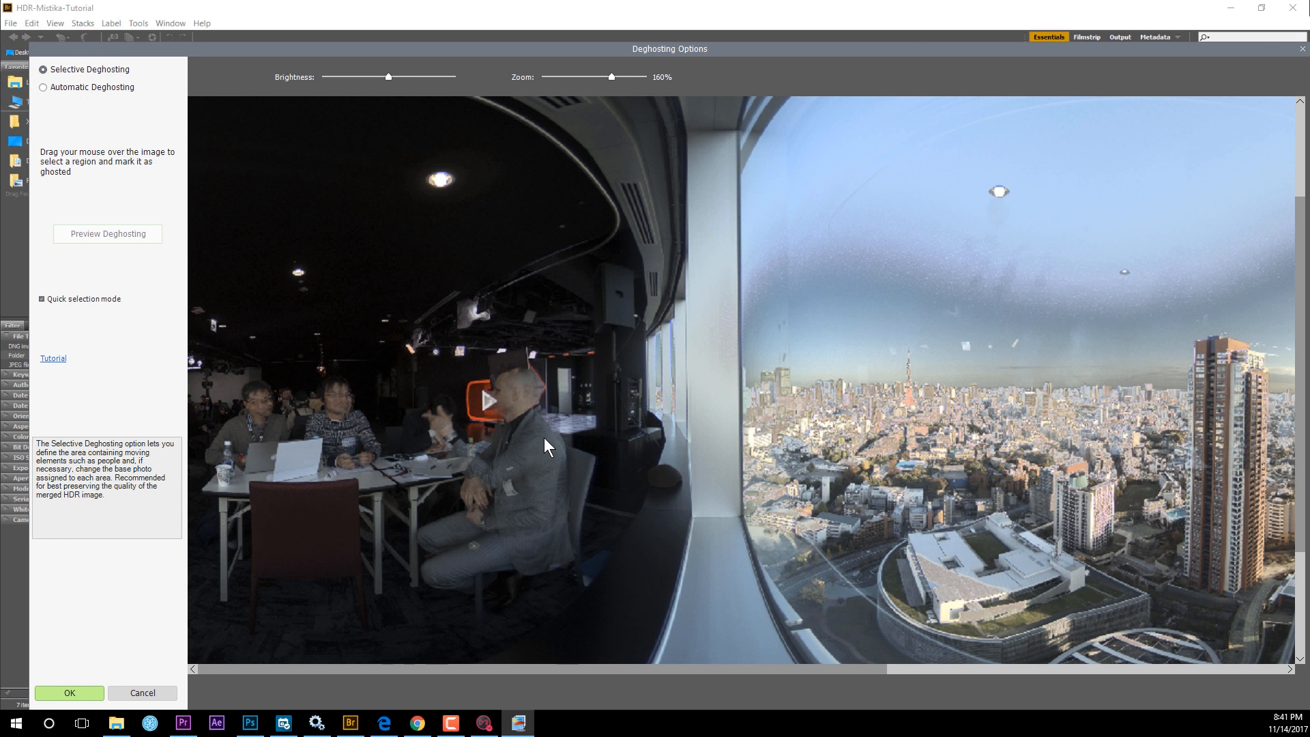
pyautogui.moveTo(611, 76); pyautogui.dragTo(551, 88)
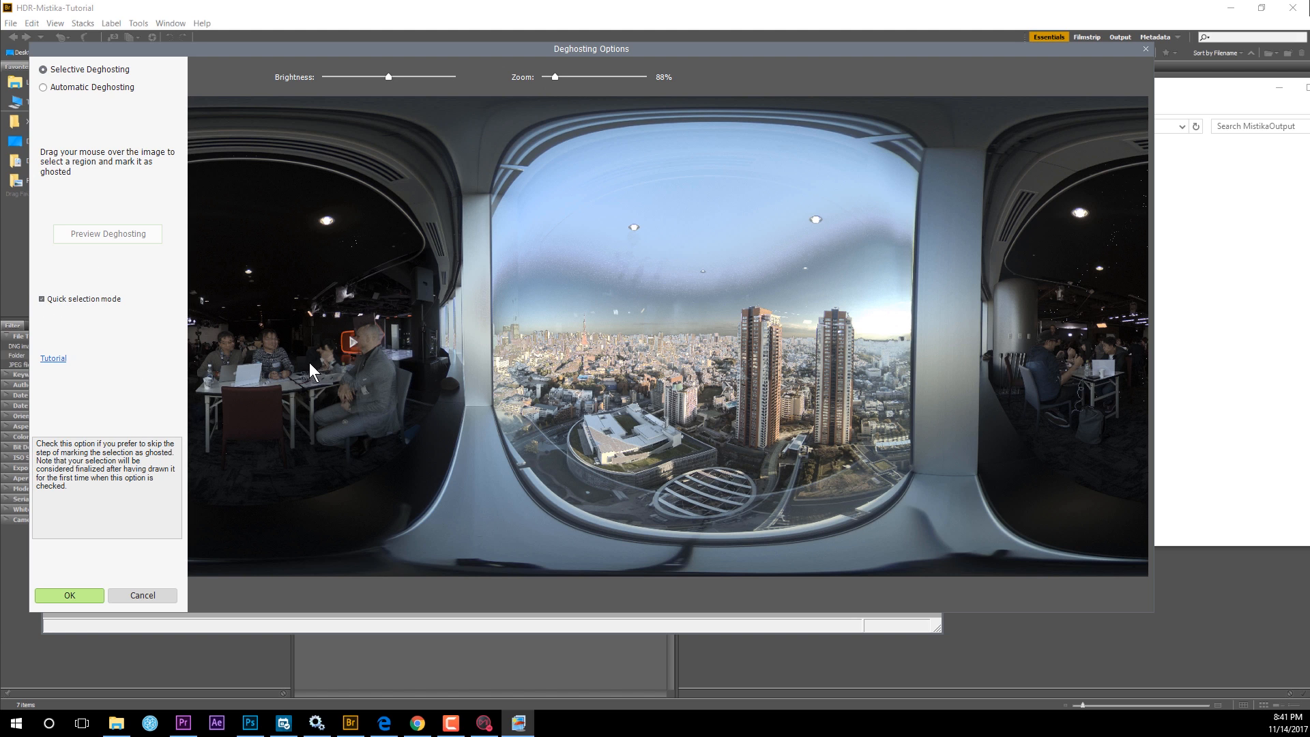
pyautogui.click(212, 354)
pyautogui.moveTo(226, 353)
pyautogui.mouseDown()
pyautogui.moveTo(243, 350)
pyautogui.moveTo(213, 355)
pyautogui.moveTo(238, 344)
pyautogui.moveTo(278, 358)
pyautogui.moveTo(290, 339)
pyautogui.moveTo(254, 321)
pyautogui.mouseUp()
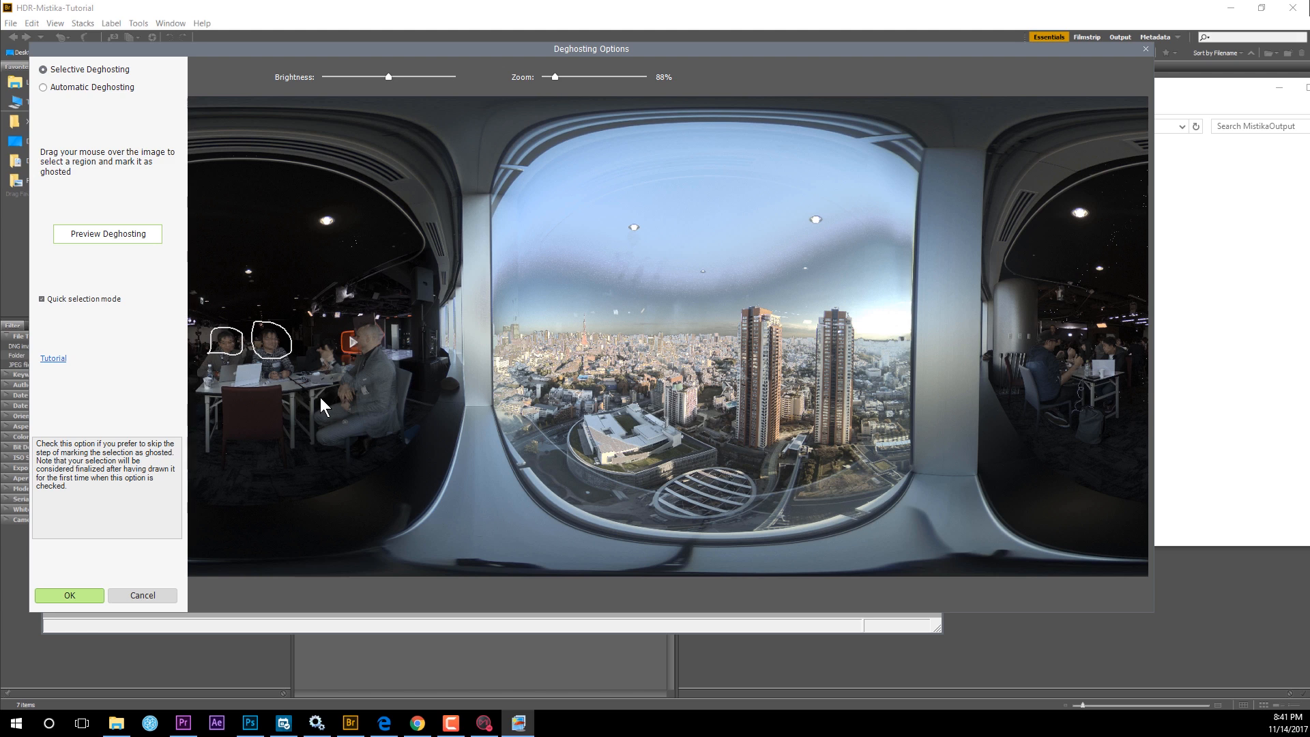
pyautogui.moveTo(321, 397); pyautogui.dragTo(314, 371)
pyautogui.moveTo(404, 360); pyautogui.dragTo(408, 379)
pyautogui.moveTo(317, 398); pyautogui.dragTo(318, 398)
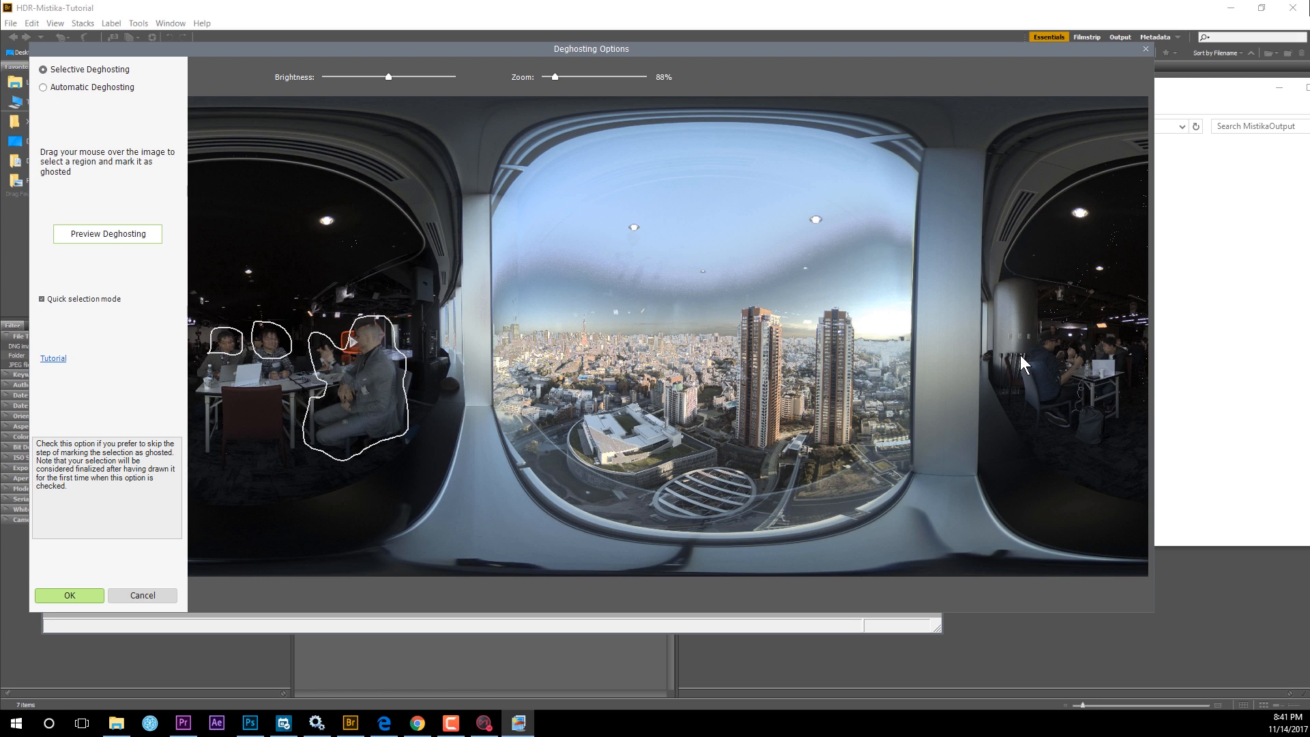
# Step: Outline the people at the table near the panorama's right edge as two ghosted regions
pyautogui.moveTo(1020, 356); pyautogui.dragTo(1057, 379)
pyautogui.moveTo(1074, 378); pyautogui.dragTo(1091, 362)
pyautogui.moveTo(1087, 328); pyautogui.dragTo(1083, 329)
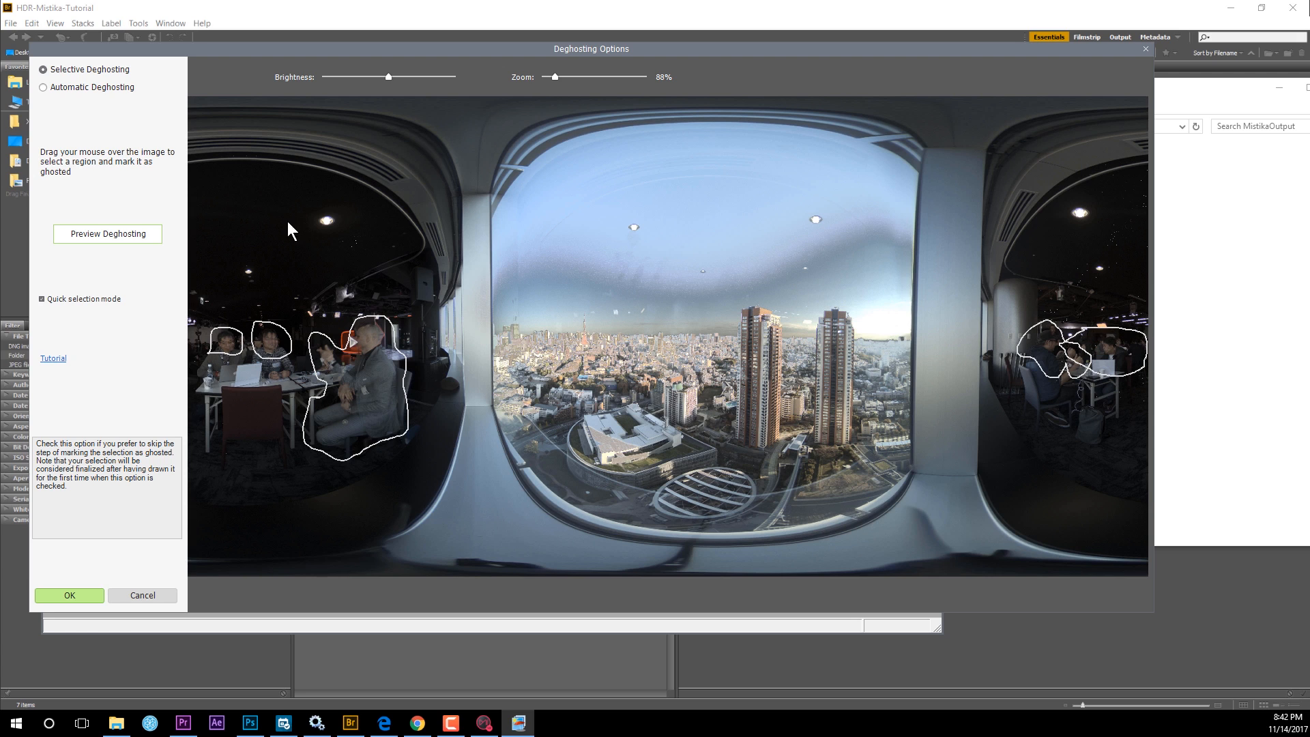
# Step: Preview and apply the selective deghosting, and move the histogram clear of the color settings
pyautogui.click(77, 235)
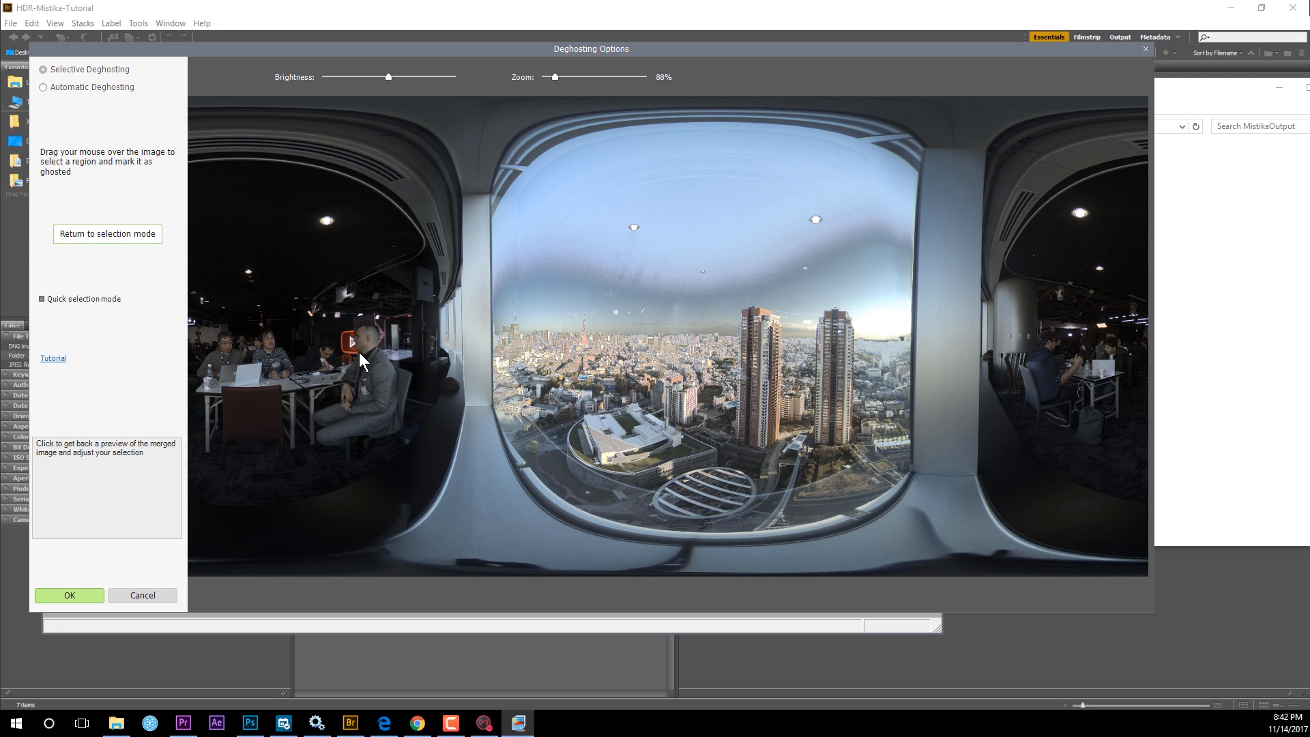
pyautogui.click(126, 234)
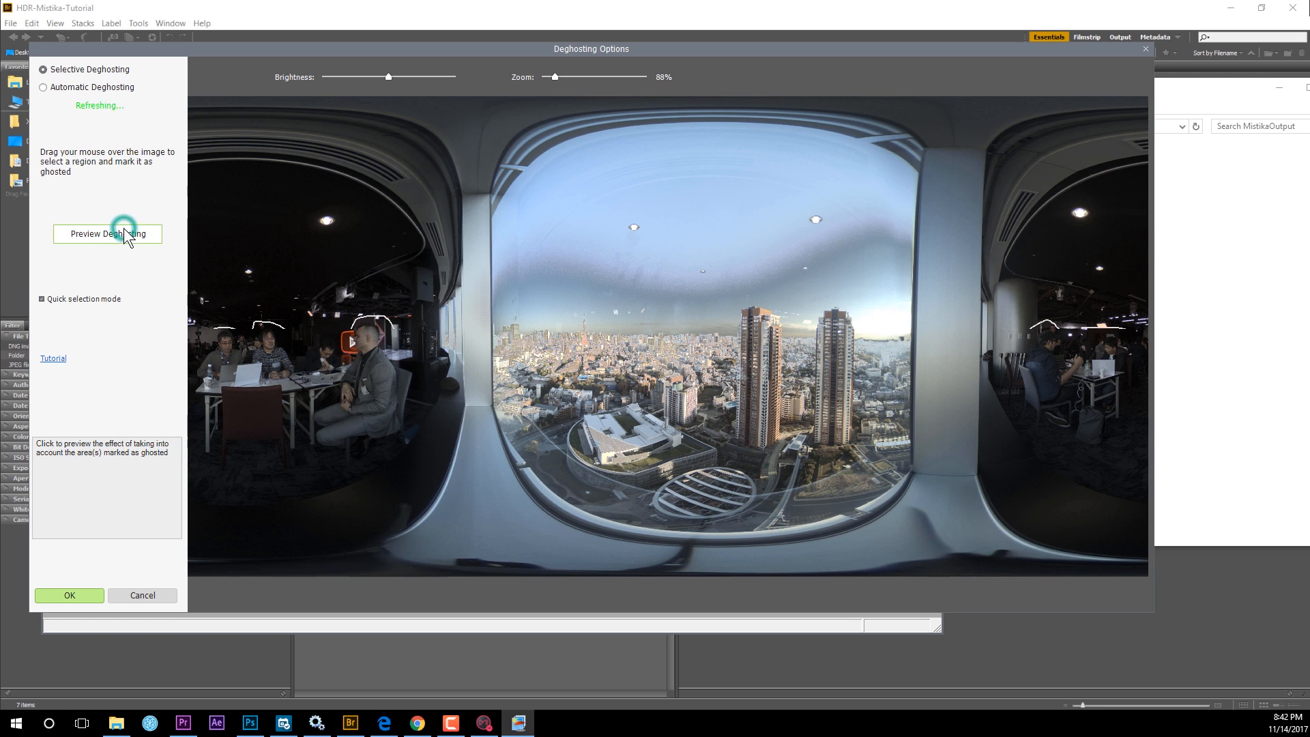
pyautogui.click(125, 234)
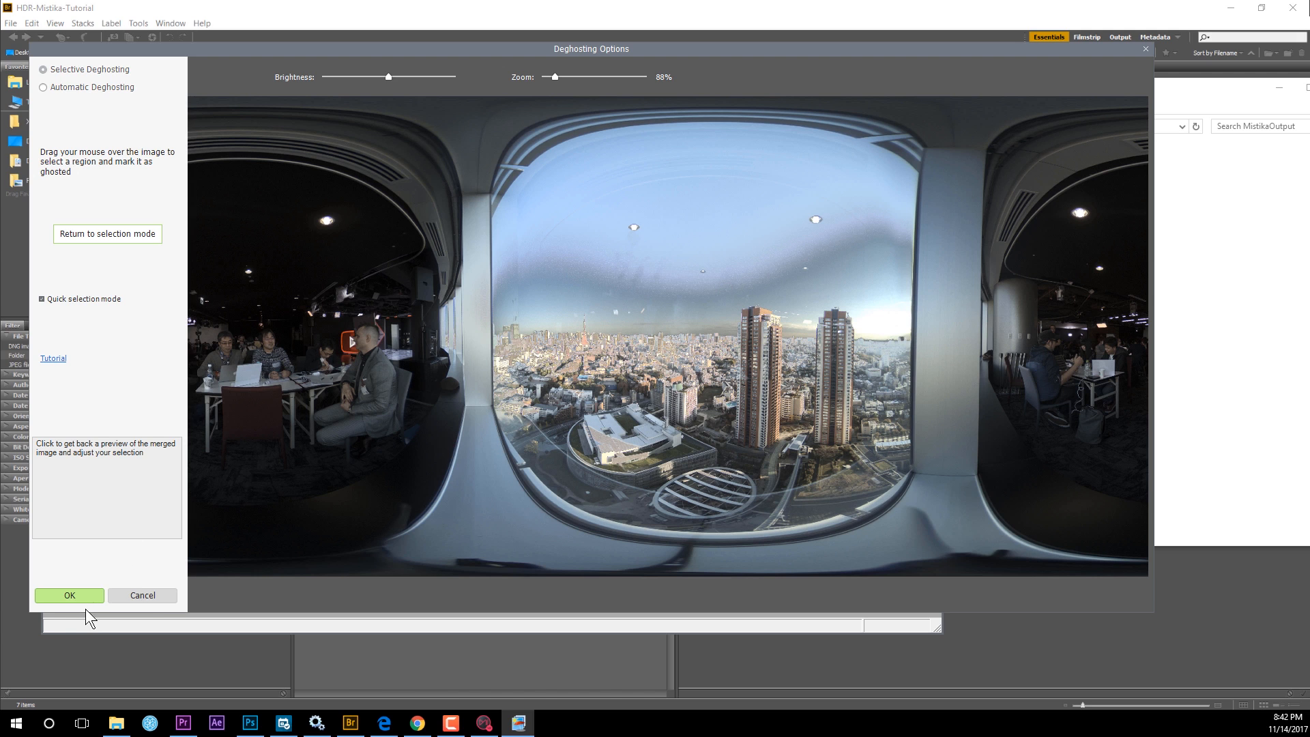
pyautogui.click(53, 599)
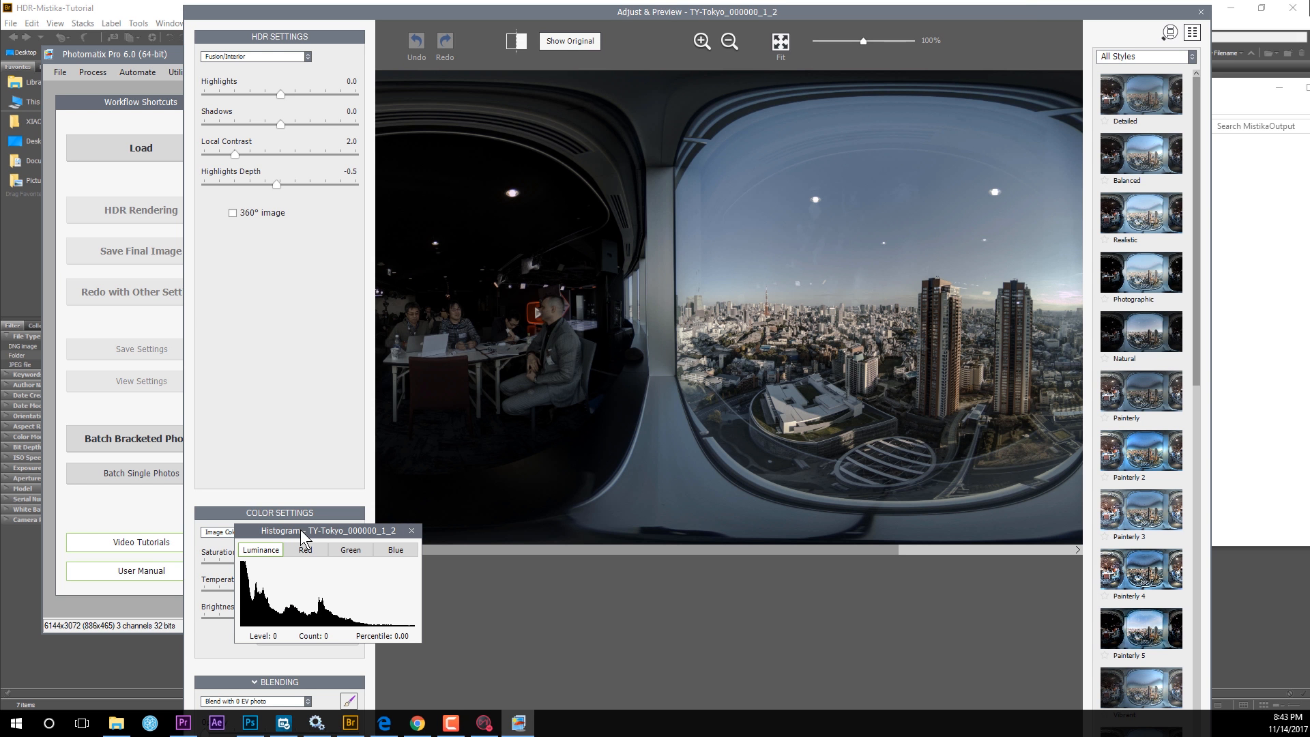
pyautogui.moveTo(301, 530); pyautogui.dragTo(473, 575)
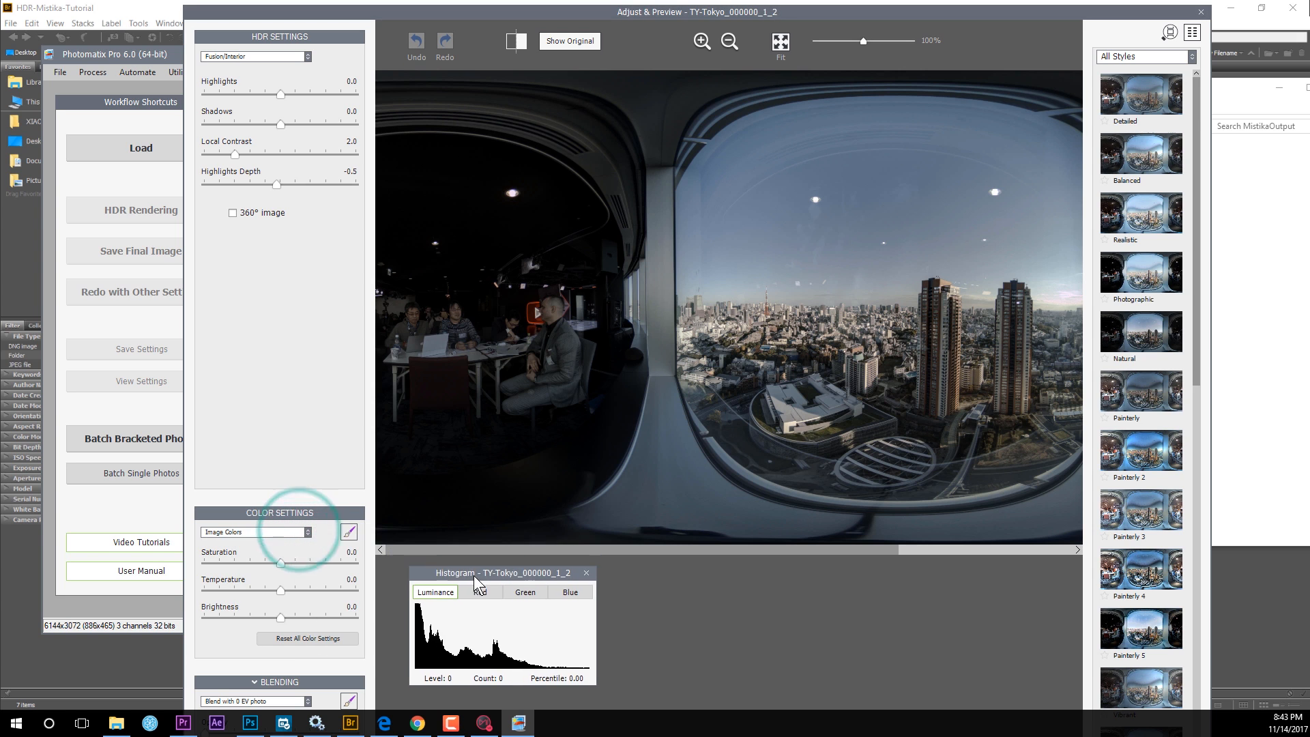
# Step: Try the Details Enhancer method on the merged panorama and return to Fusion/Interior
pyautogui.click(307, 55)
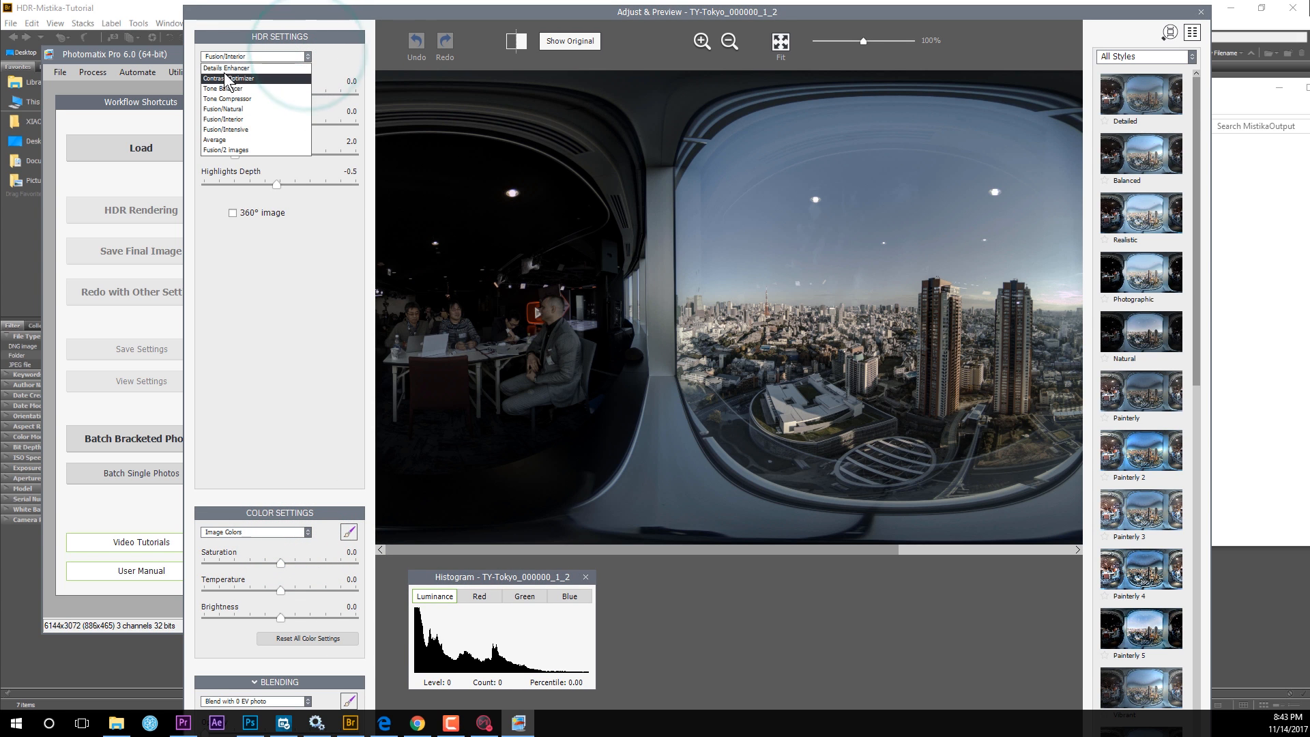
pyautogui.click(229, 63)
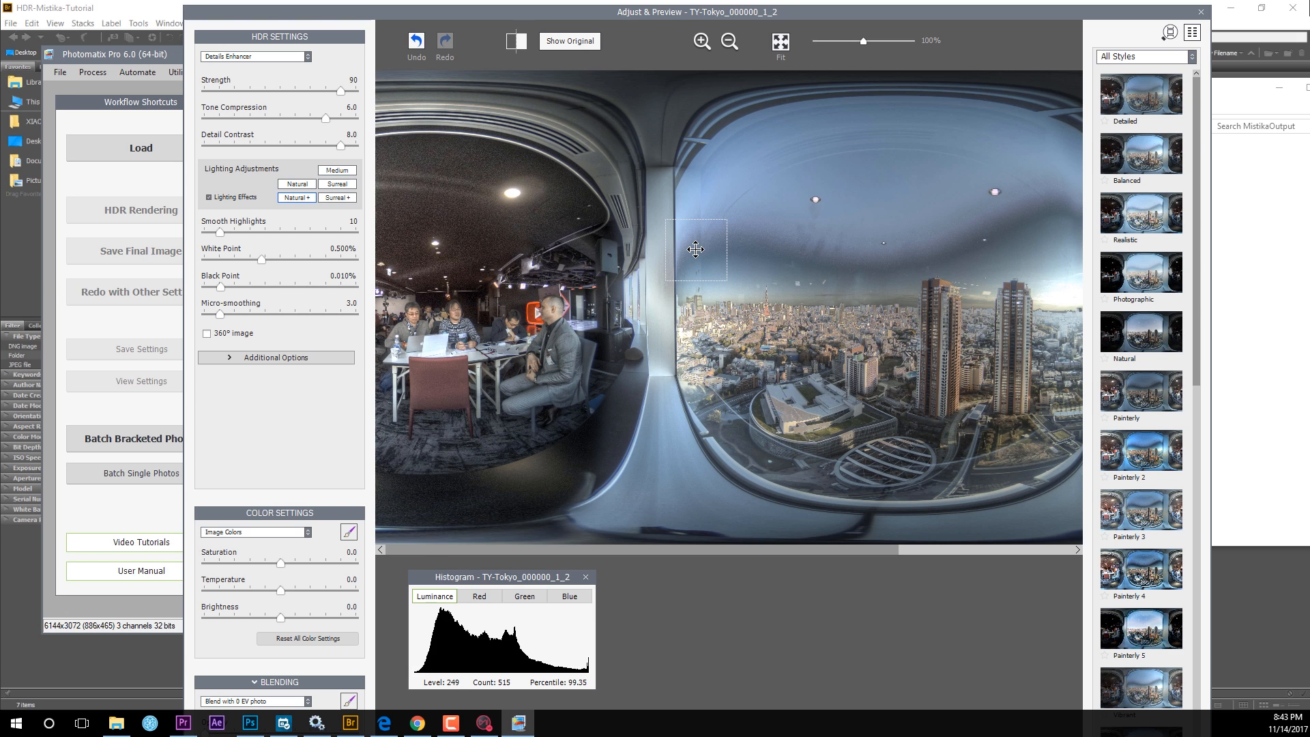
pyautogui.click(307, 57)
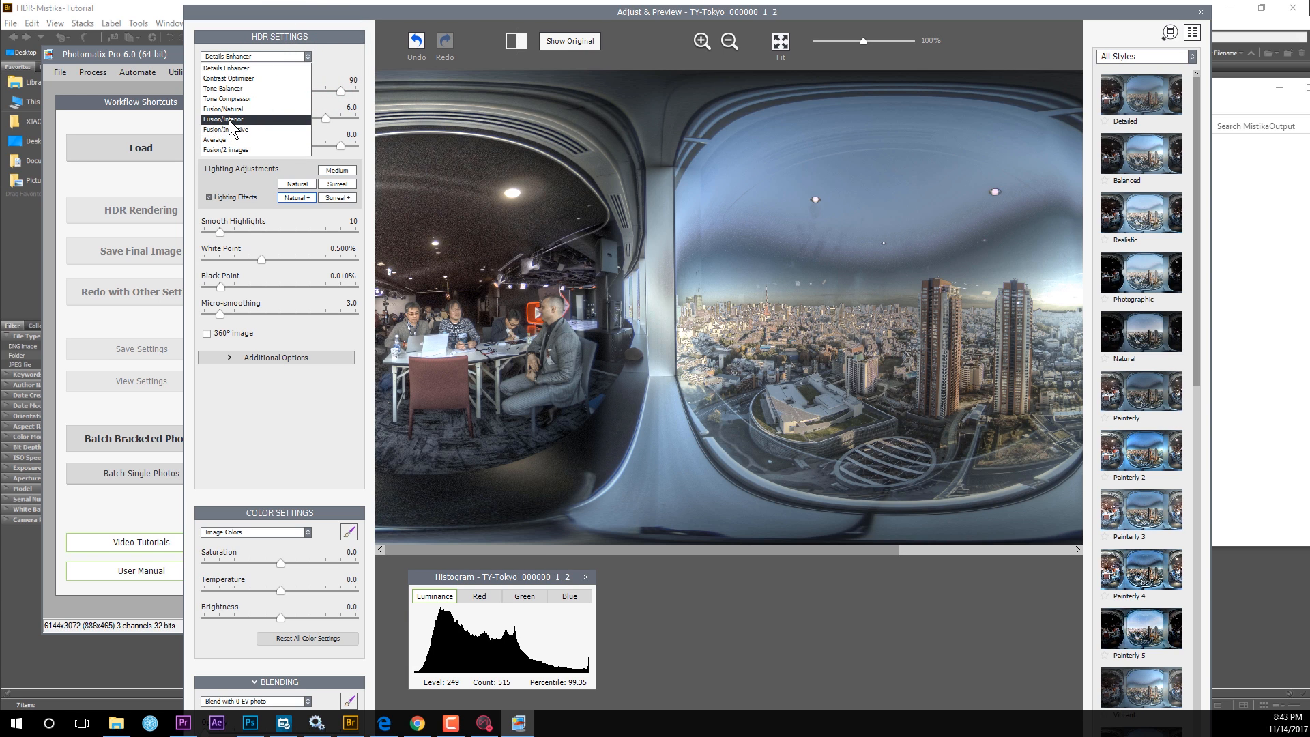
pyautogui.click(230, 119)
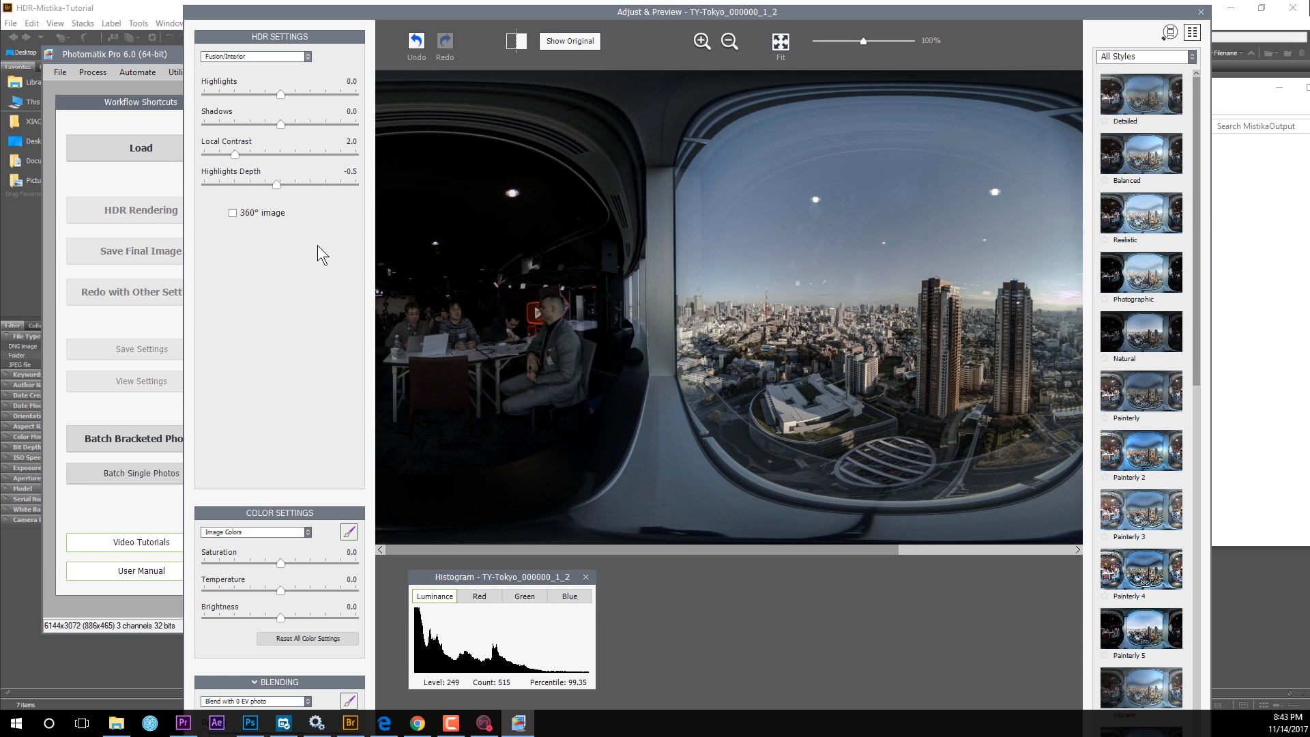
# Step: Enable the 360° image option and fit the whole panorama and adjustment window in view at 70% zoom
pyautogui.click(232, 214)
pyautogui.moveTo(861, 43); pyautogui.dragTo(832, 42)
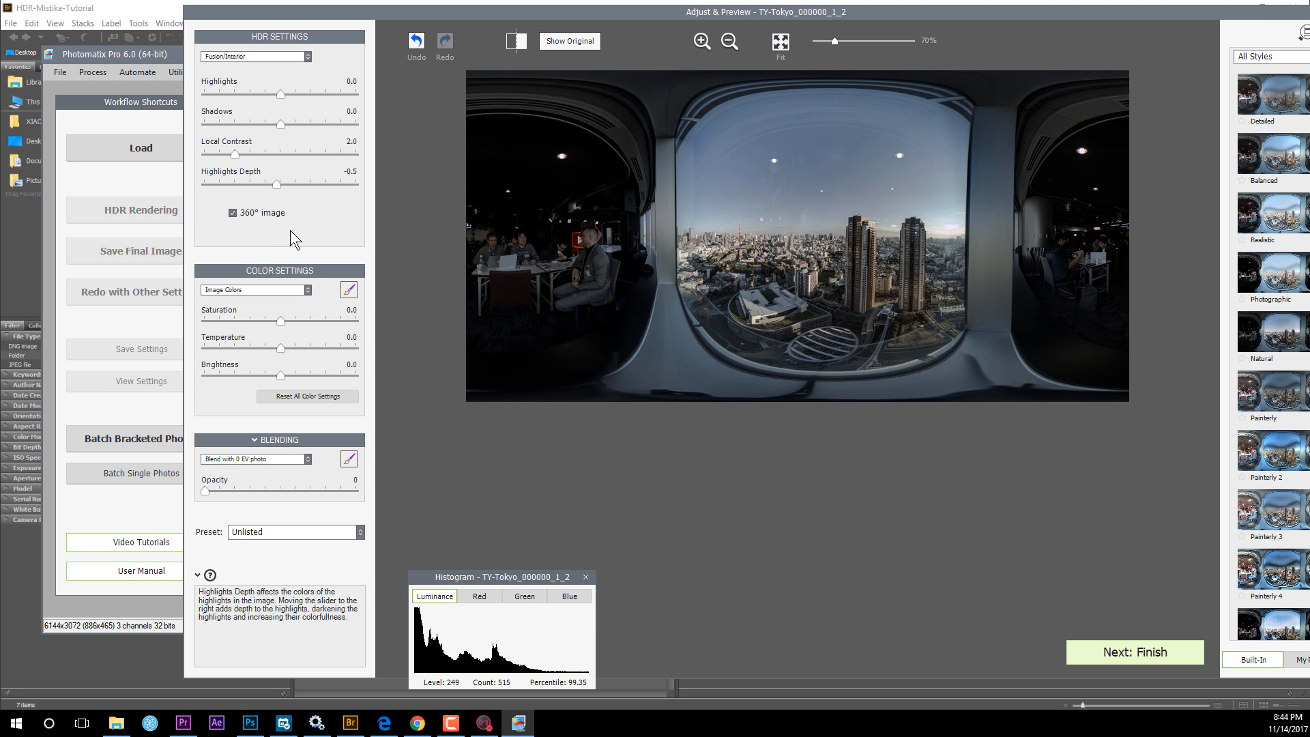
pyautogui.moveTo(283, 220)
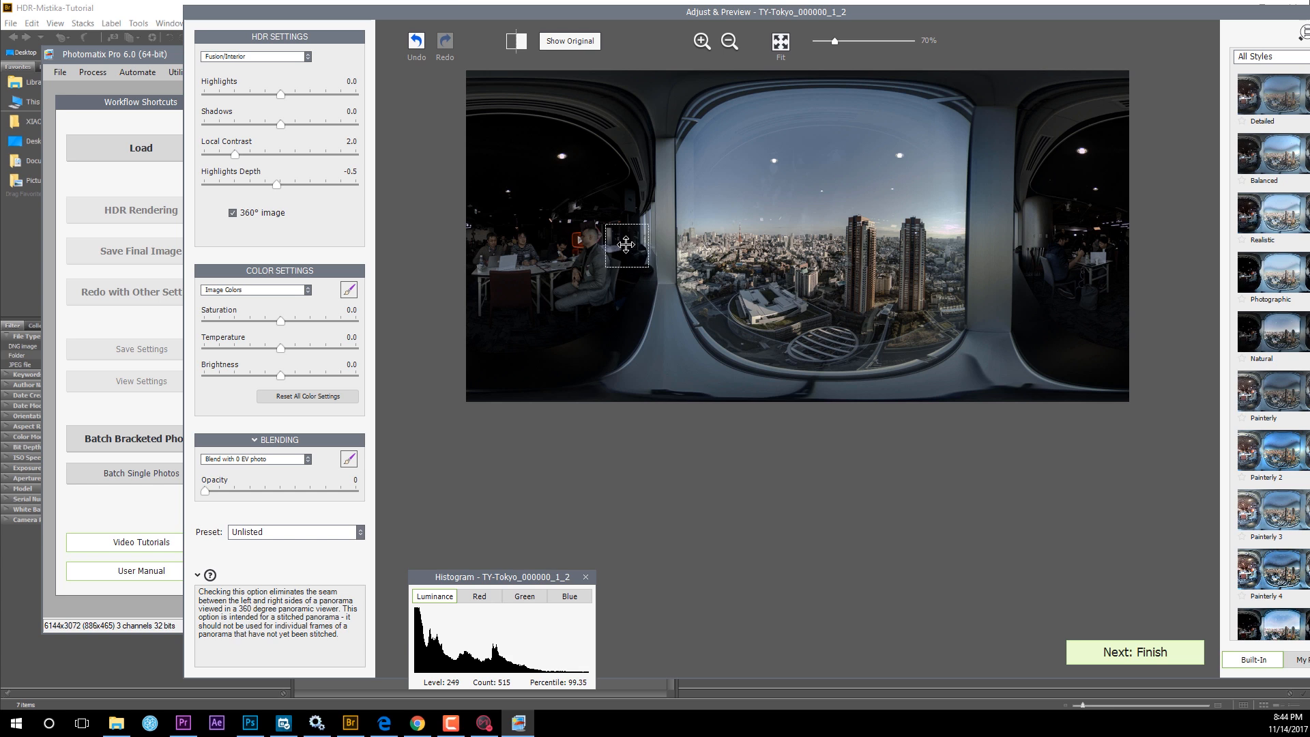
pyautogui.moveTo(592, 8); pyautogui.dragTo(493, 16)
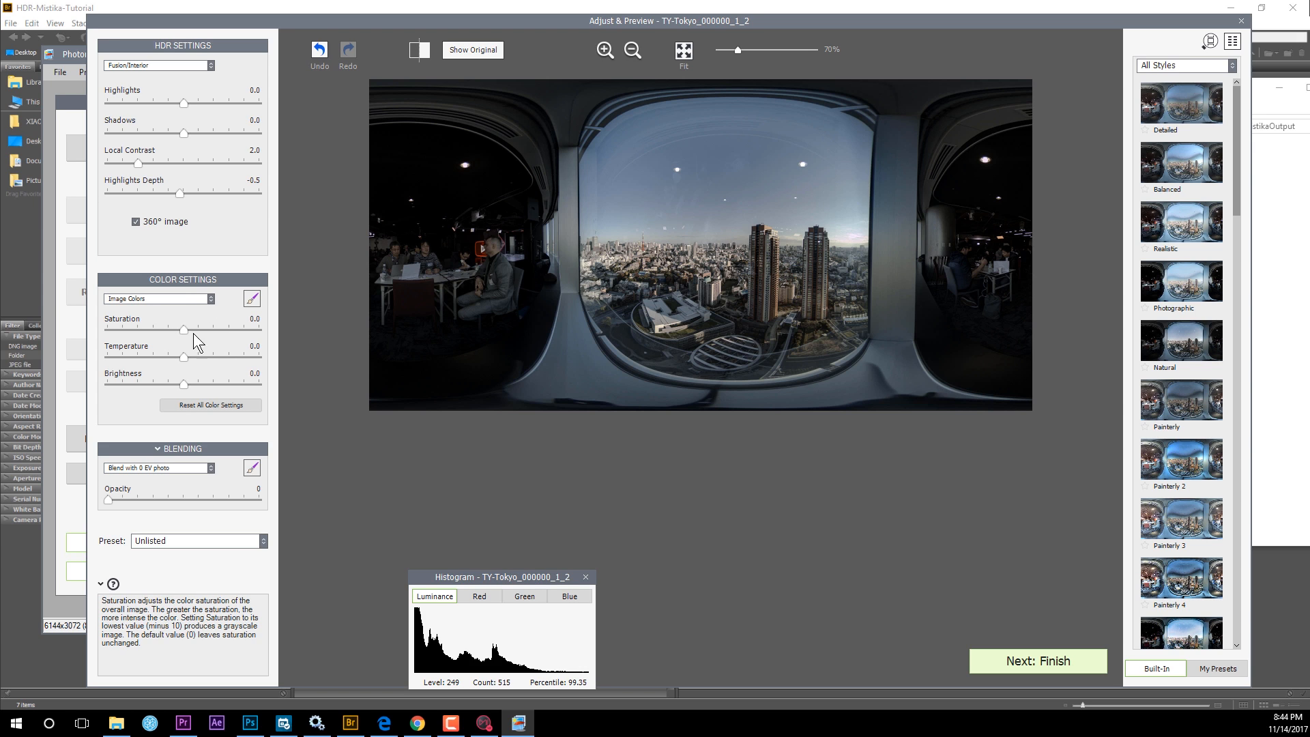
# Step: Set the saturation of the blue colors to 8.3 and of the red colors to 10
pyautogui.click(211, 299)
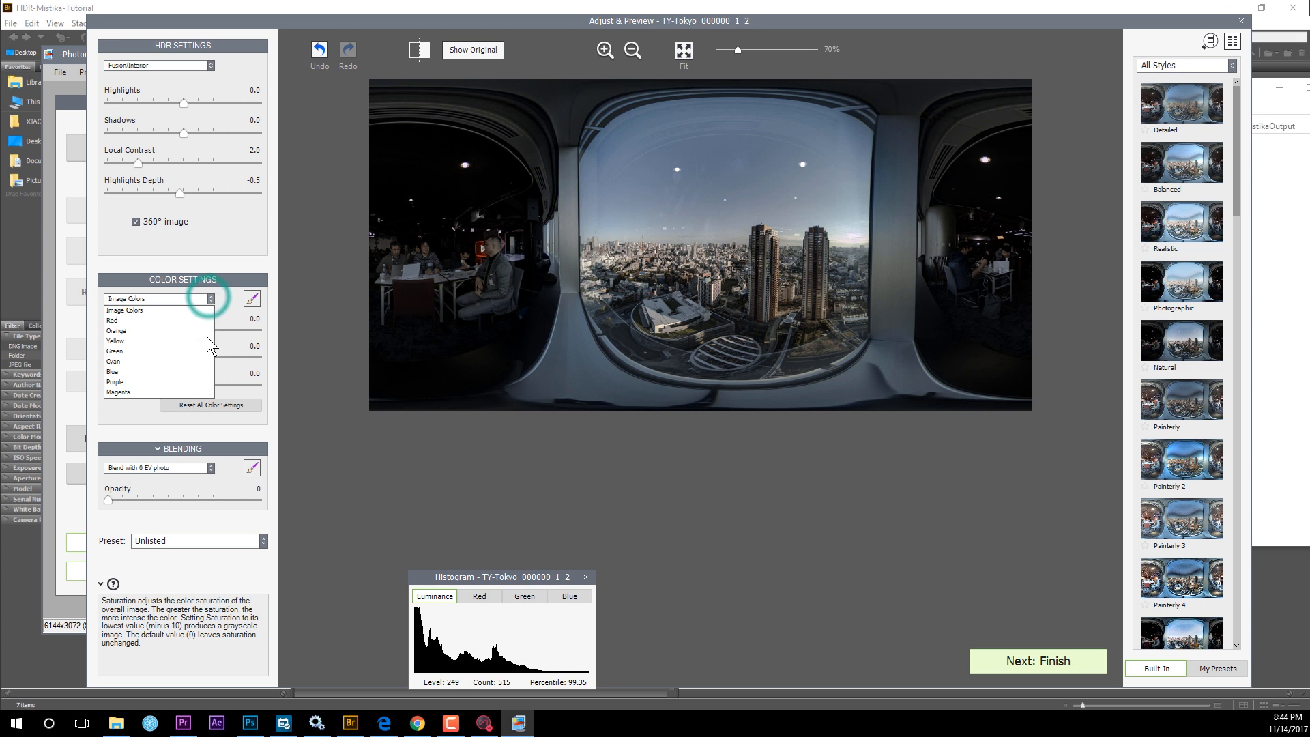
pyautogui.click(142, 370)
pyautogui.moveTo(182, 329); pyautogui.dragTo(247, 328)
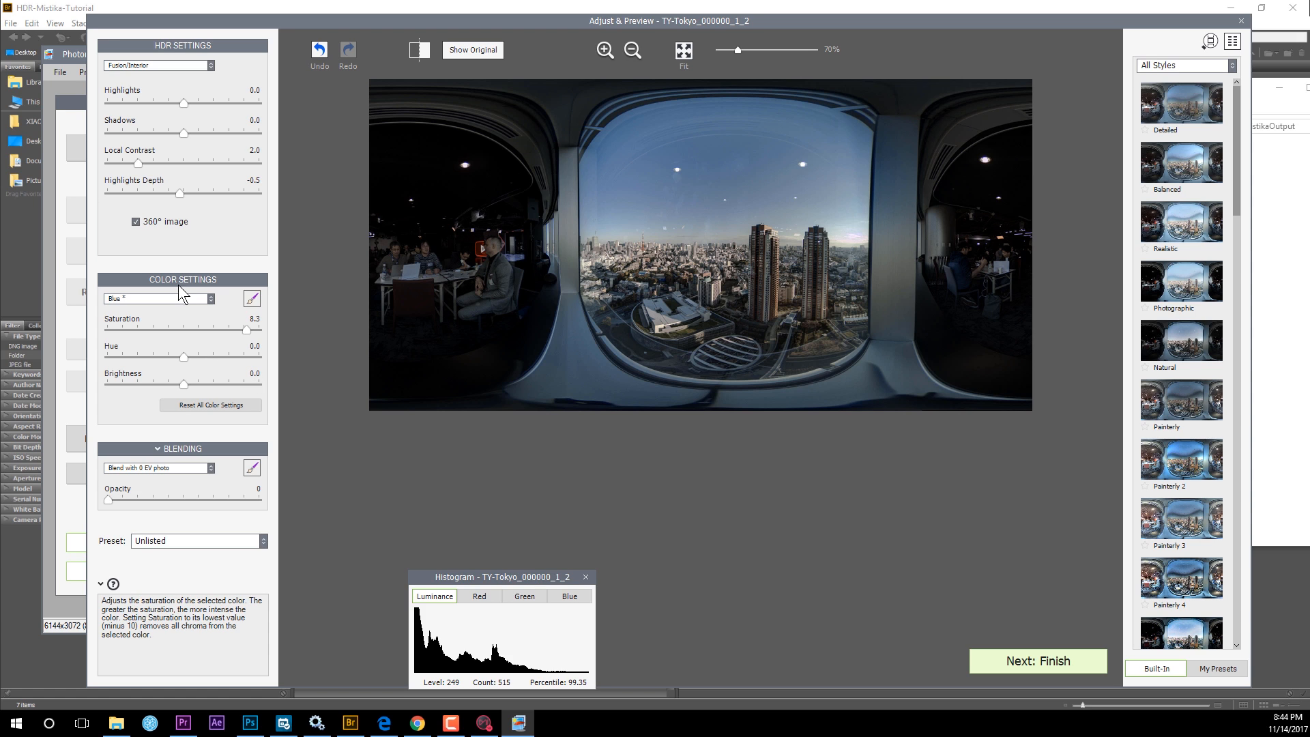
pyautogui.click(212, 298)
pyautogui.click(141, 322)
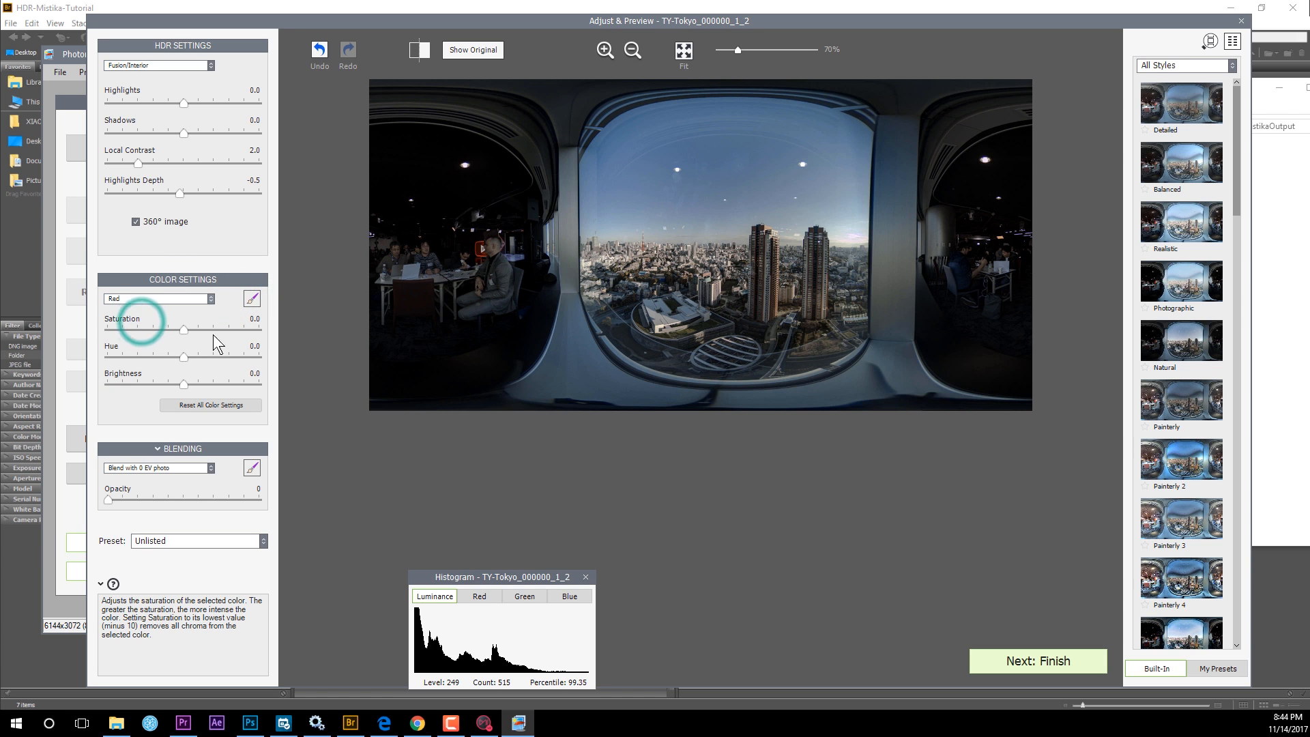
pyautogui.moveTo(183, 329); pyautogui.dragTo(258, 329)
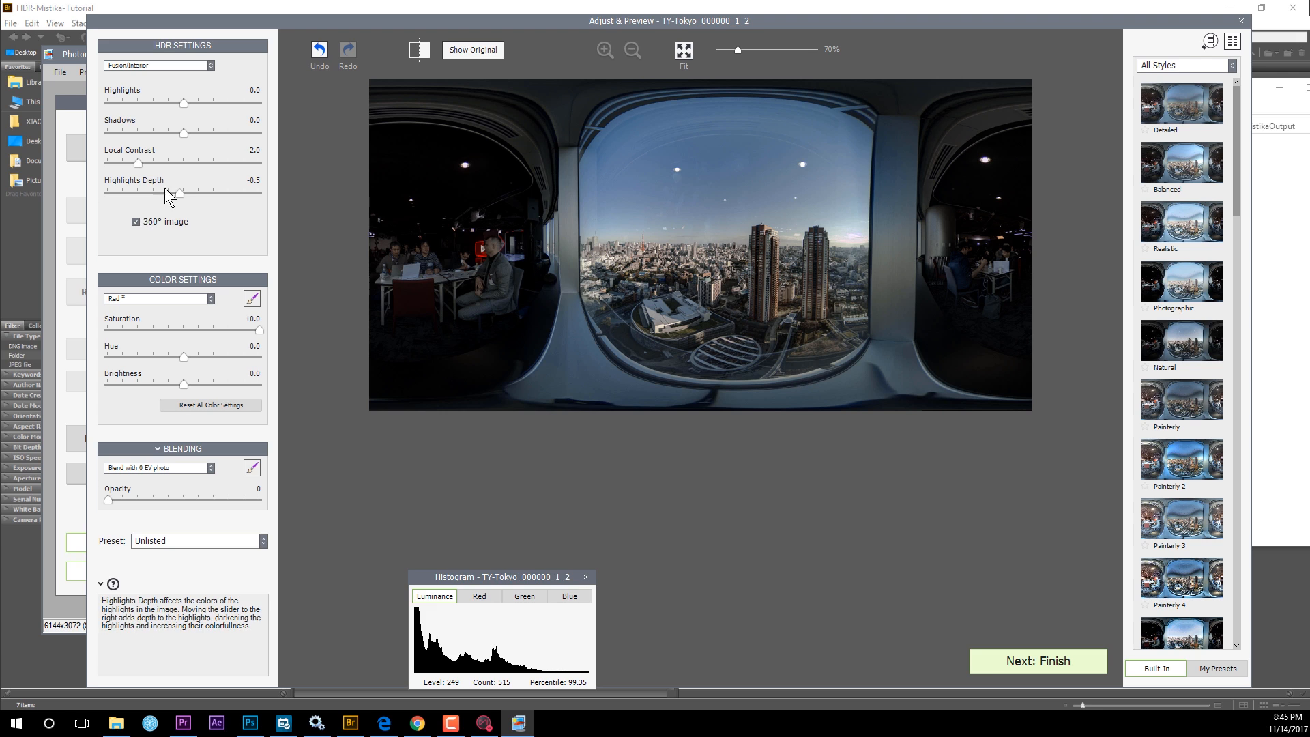
# Step: Finish the HDR adjustments and move the rendered panorama and the Finishing Touch window closer together
pyautogui.click(1014, 661)
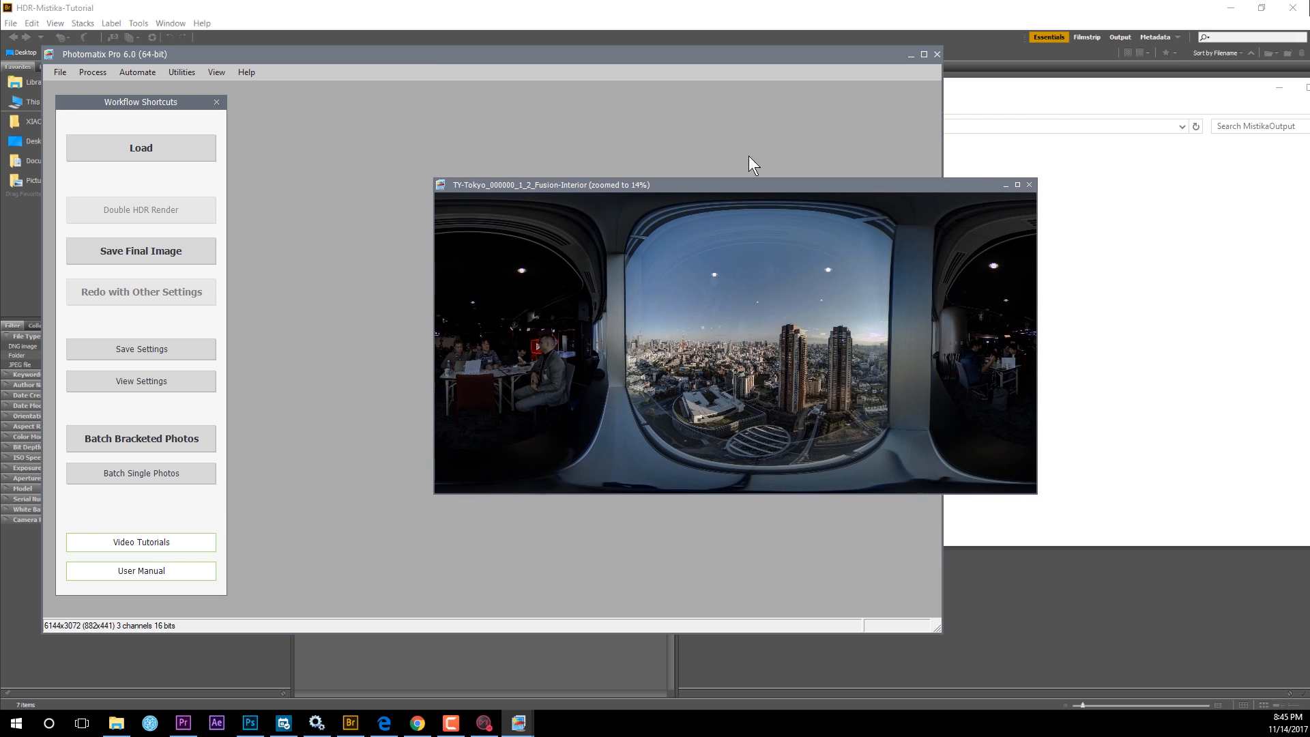
pyautogui.moveTo(913, 363); pyautogui.dragTo(1088, 318)
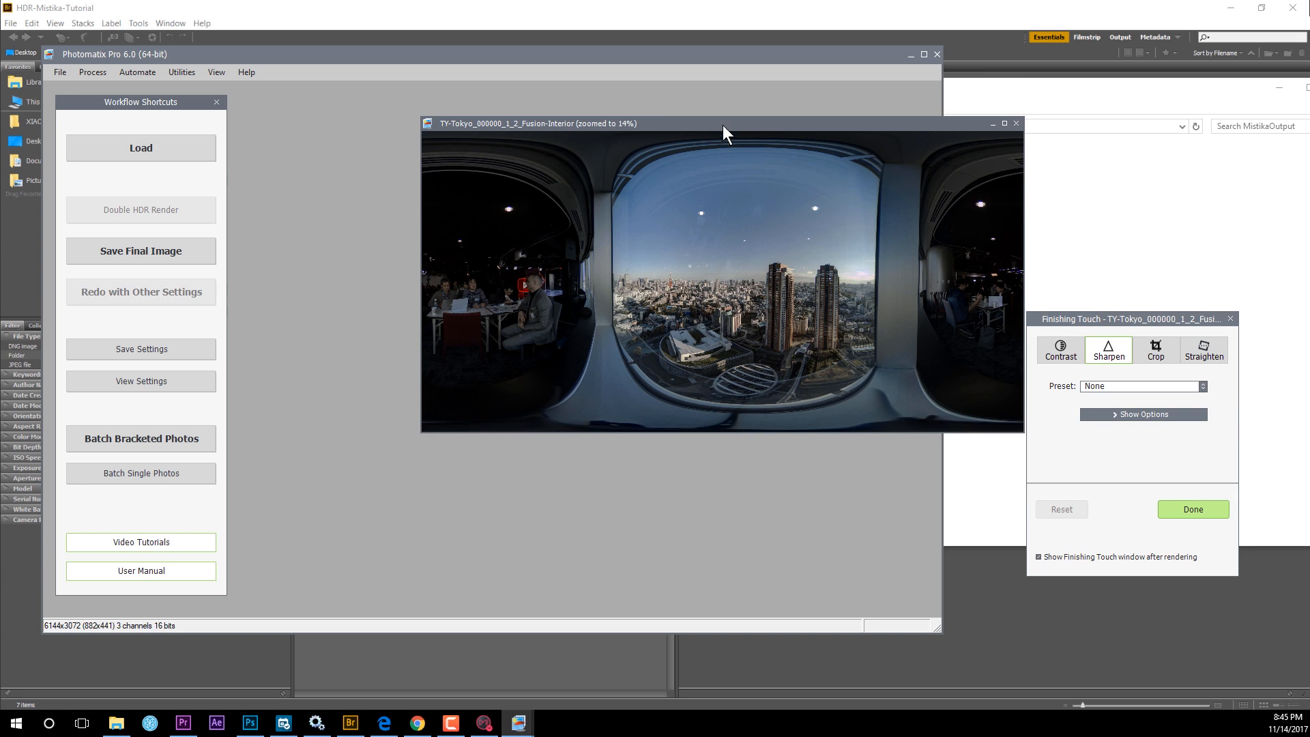
pyautogui.moveTo(722, 126); pyautogui.dragTo(596, 114)
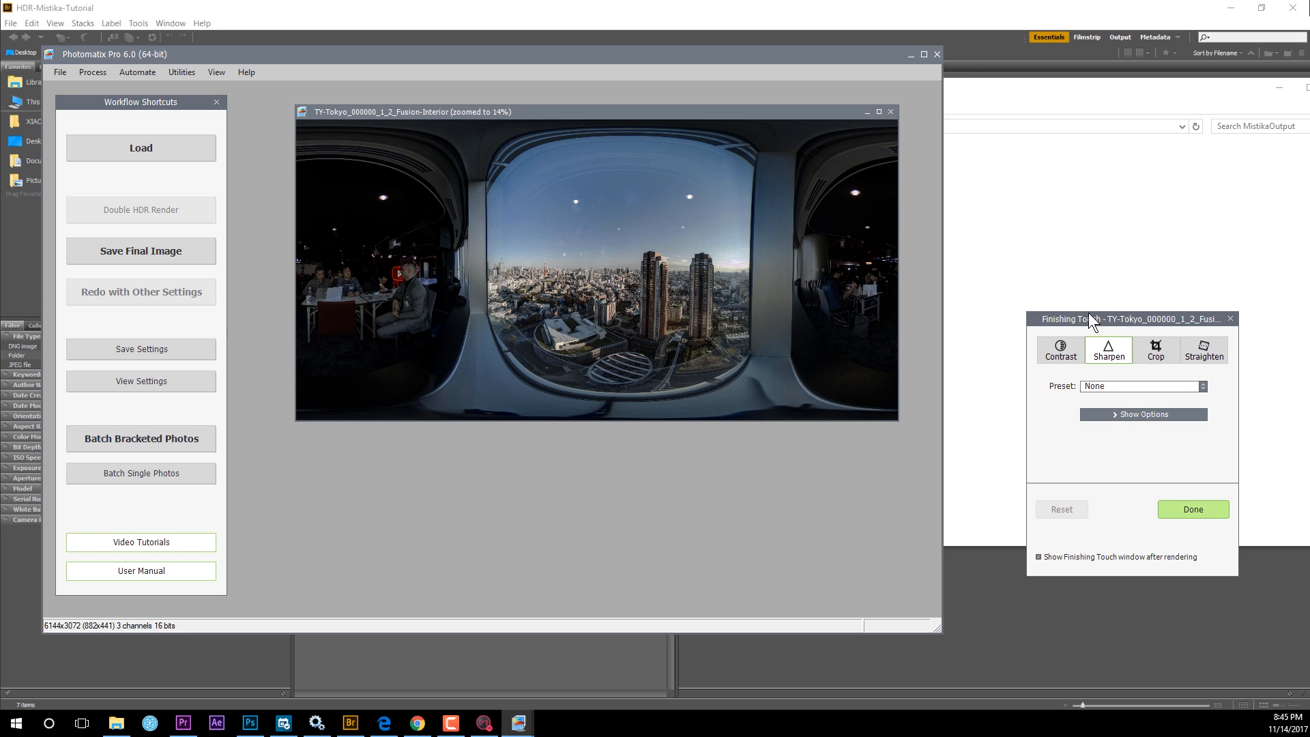
pyautogui.moveTo(1088, 314); pyautogui.dragTo(784, 256)
# Step: Try the Mild Contrast finishing preset on the panorama and return the contrast preset to None
pyautogui.click(752, 301)
pyautogui.click(833, 329)
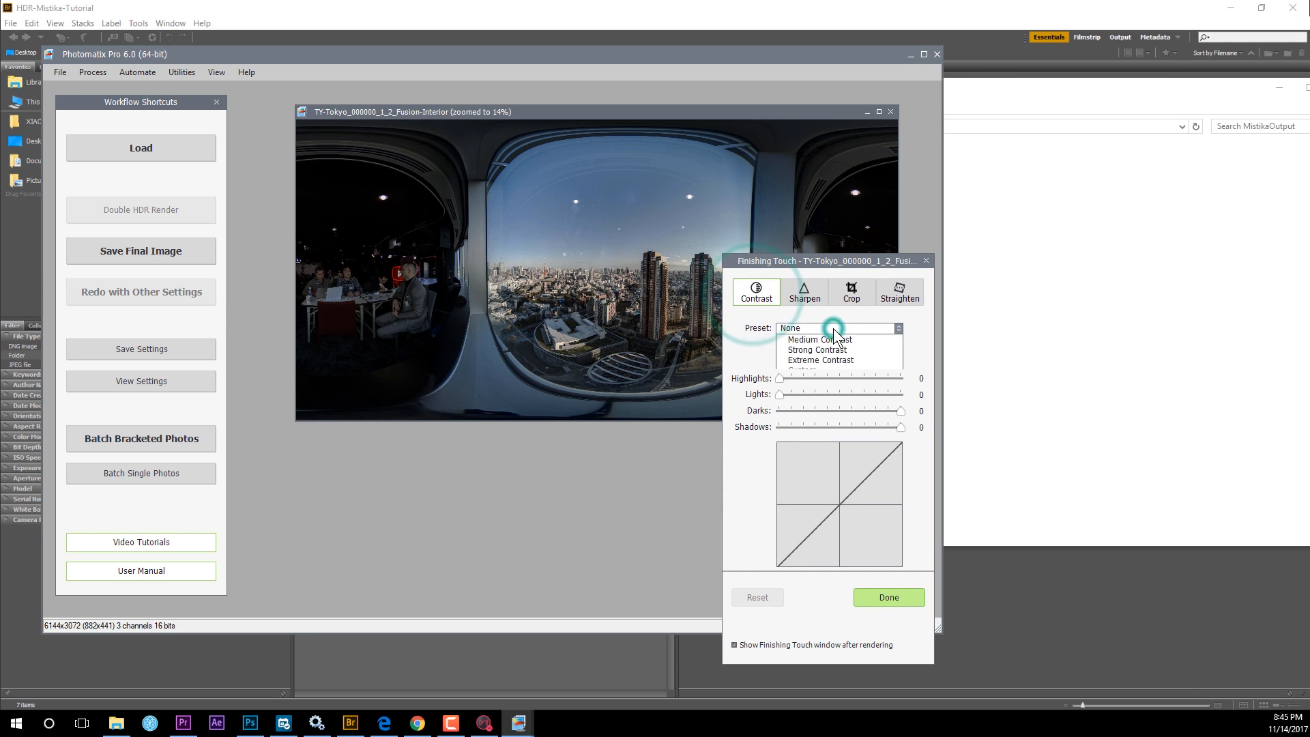
pyautogui.click(823, 355)
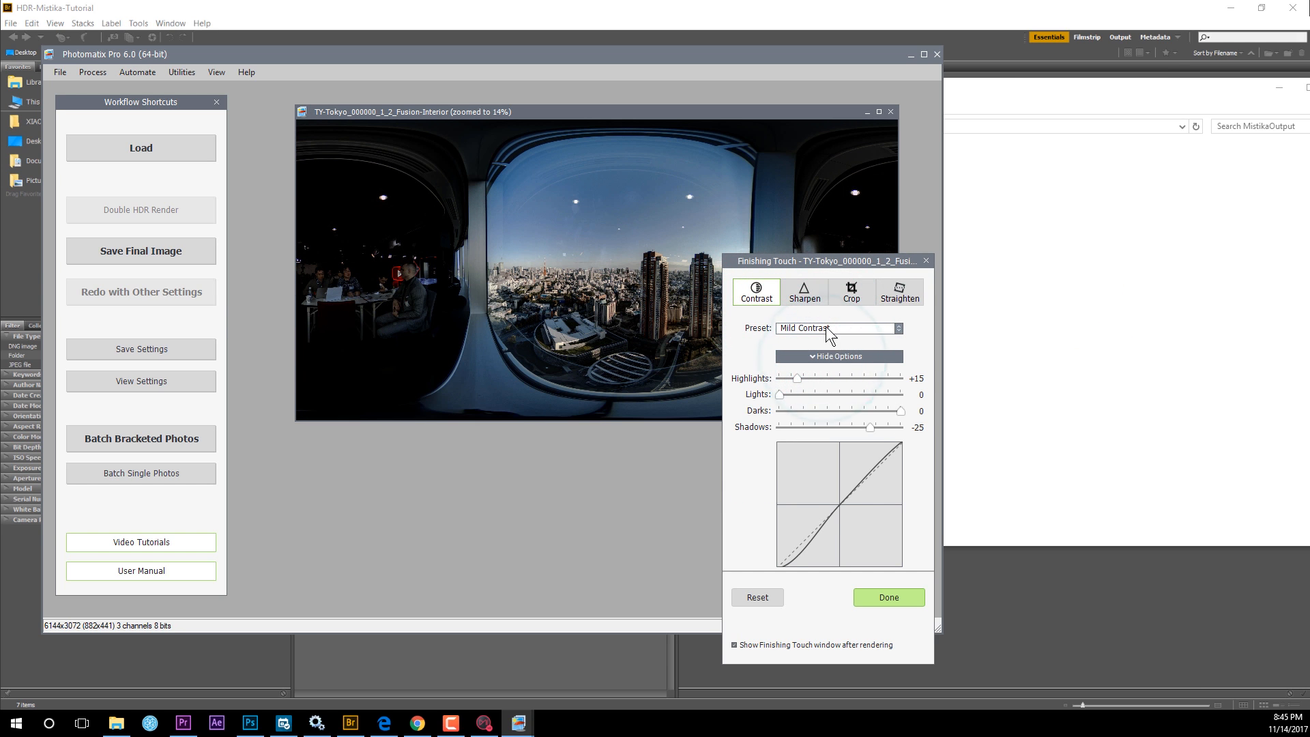
pyautogui.click(826, 327)
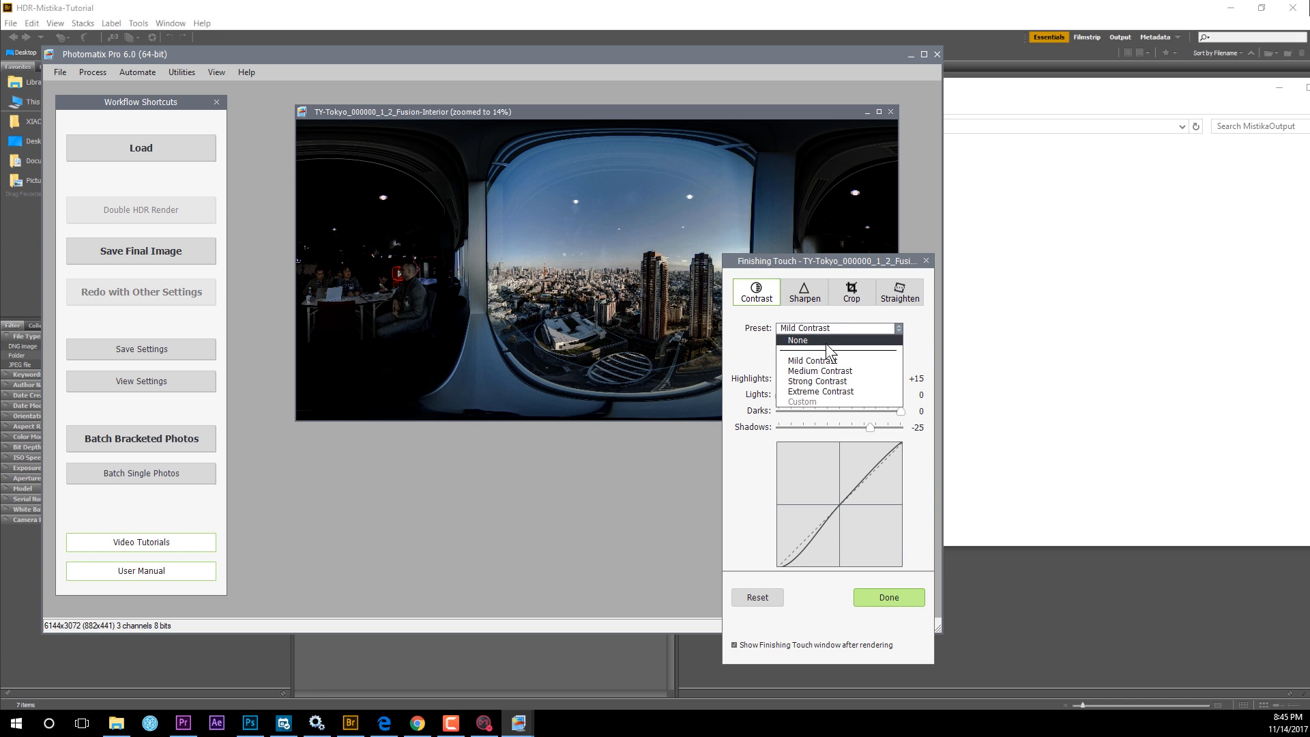
pyautogui.click(819, 341)
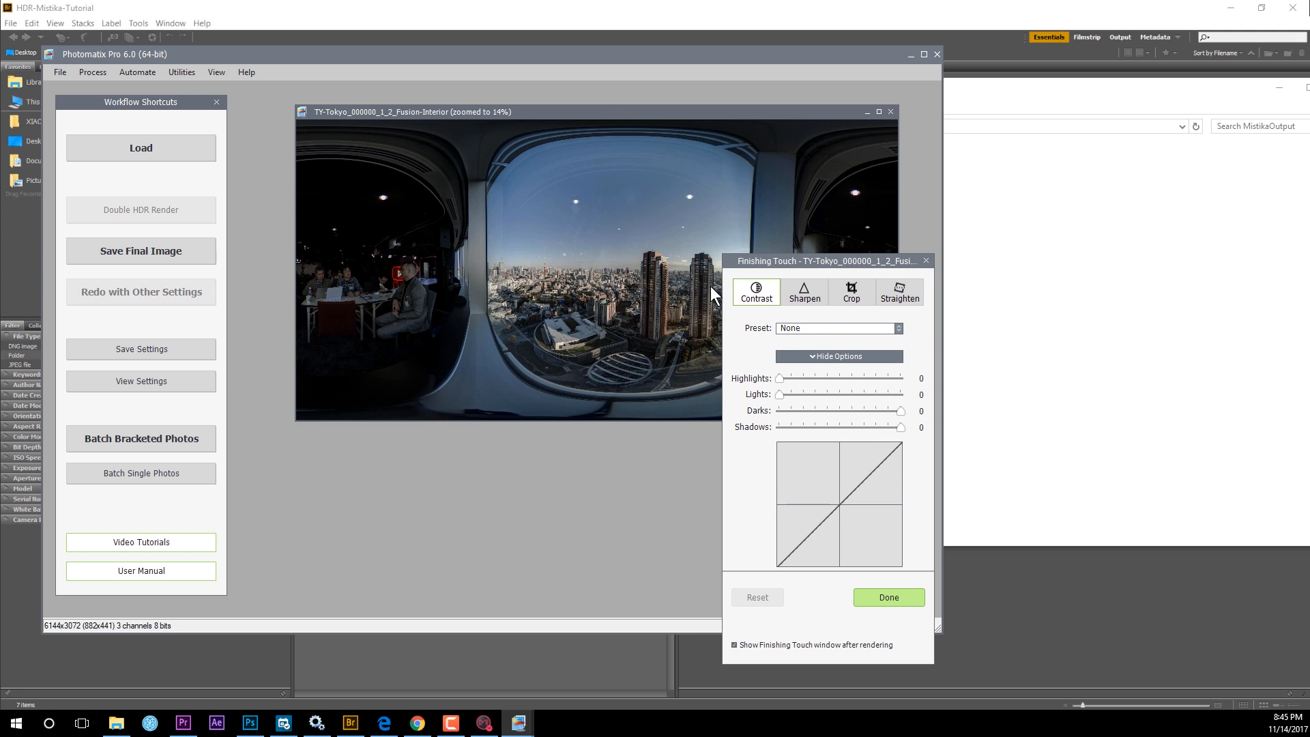
pyautogui.click(786, 328)
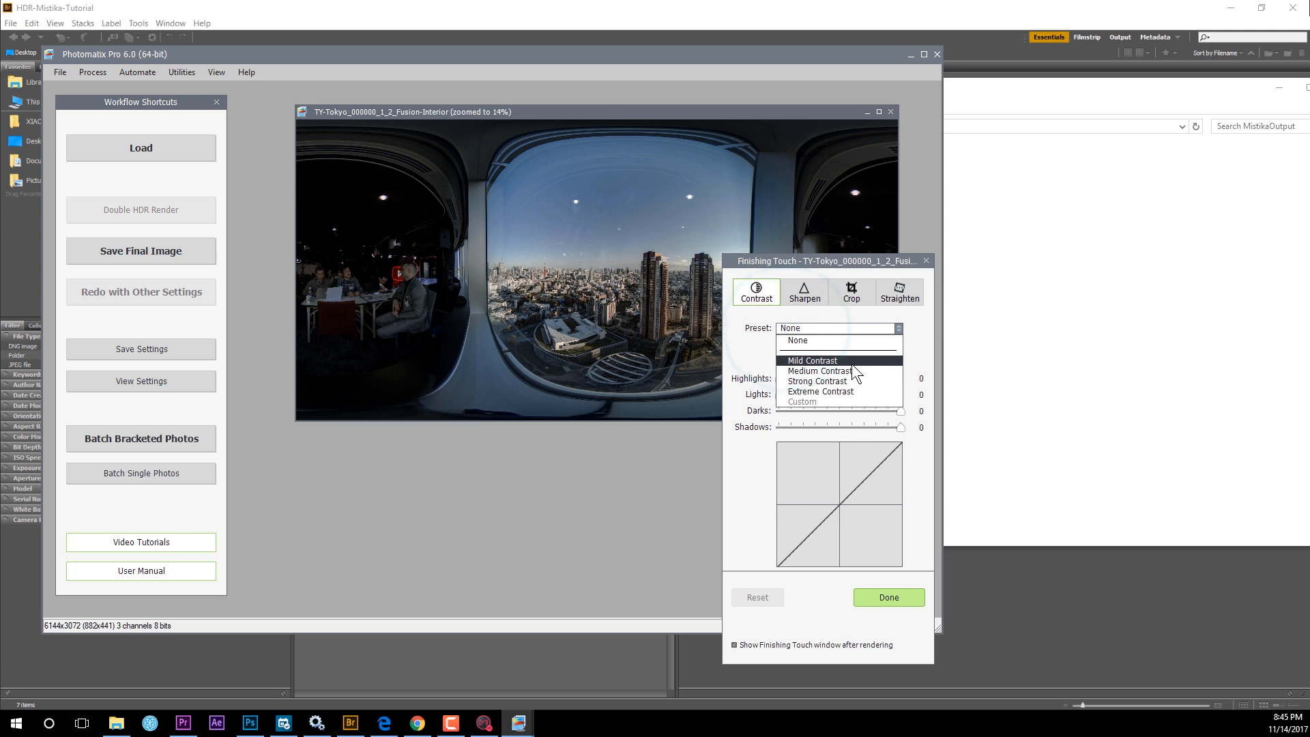
pyautogui.click(813, 309)
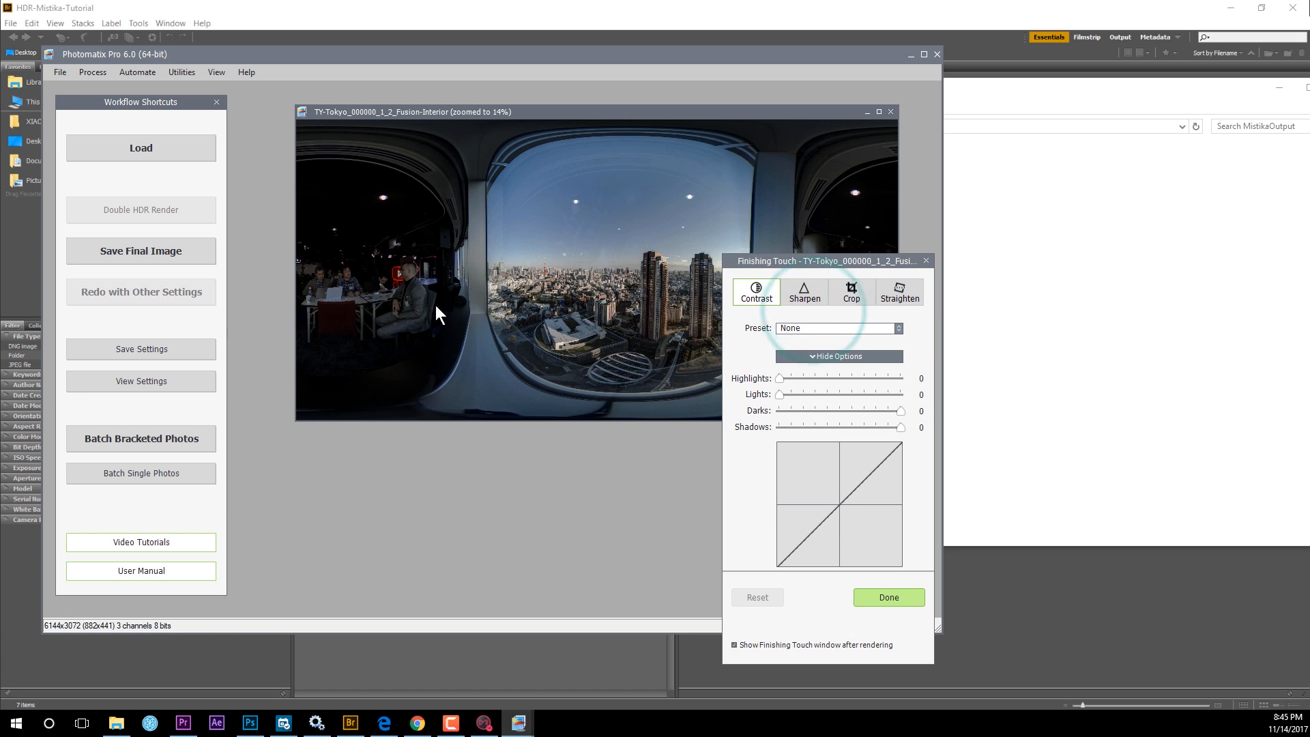
# Step: Apply the Medium Sharpening preset to the panorama and complete the finishing touches
pyautogui.click(812, 296)
pyautogui.click(808, 328)
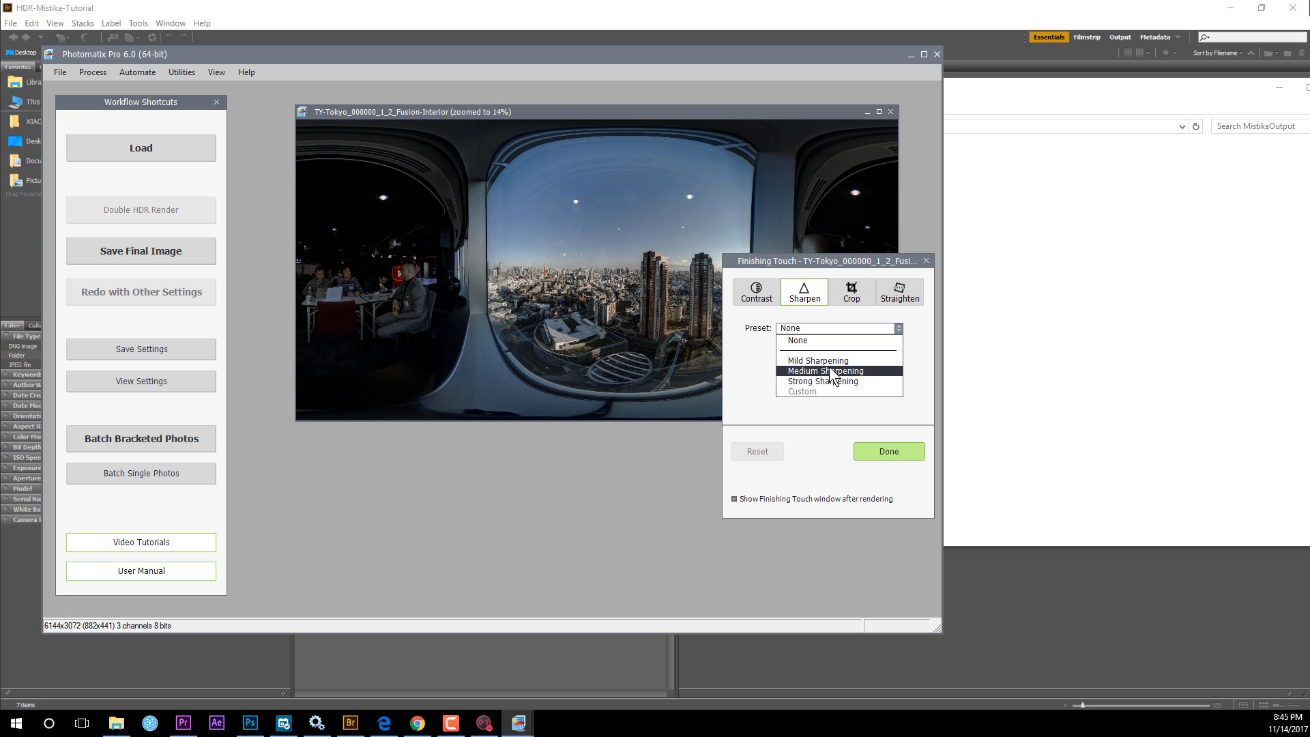
pyautogui.click(803, 371)
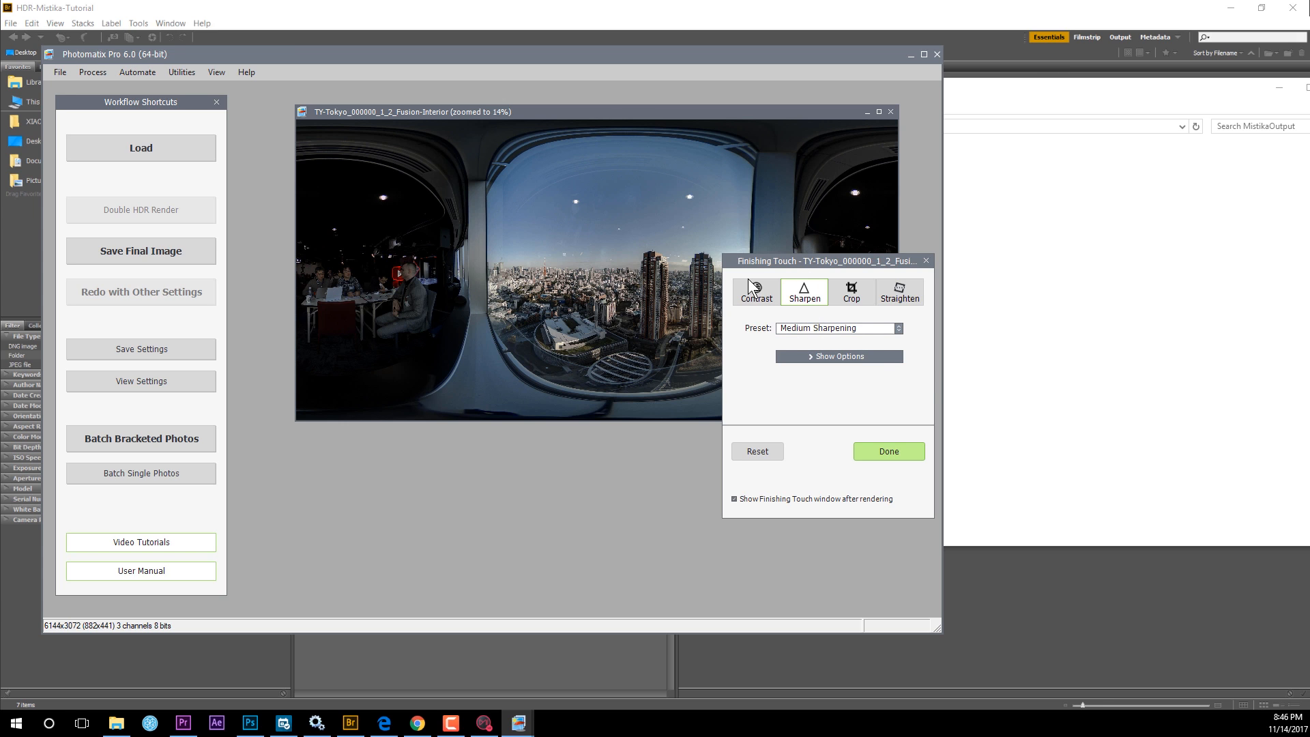
pyautogui.moveTo(795, 257); pyautogui.dragTo(803, 233)
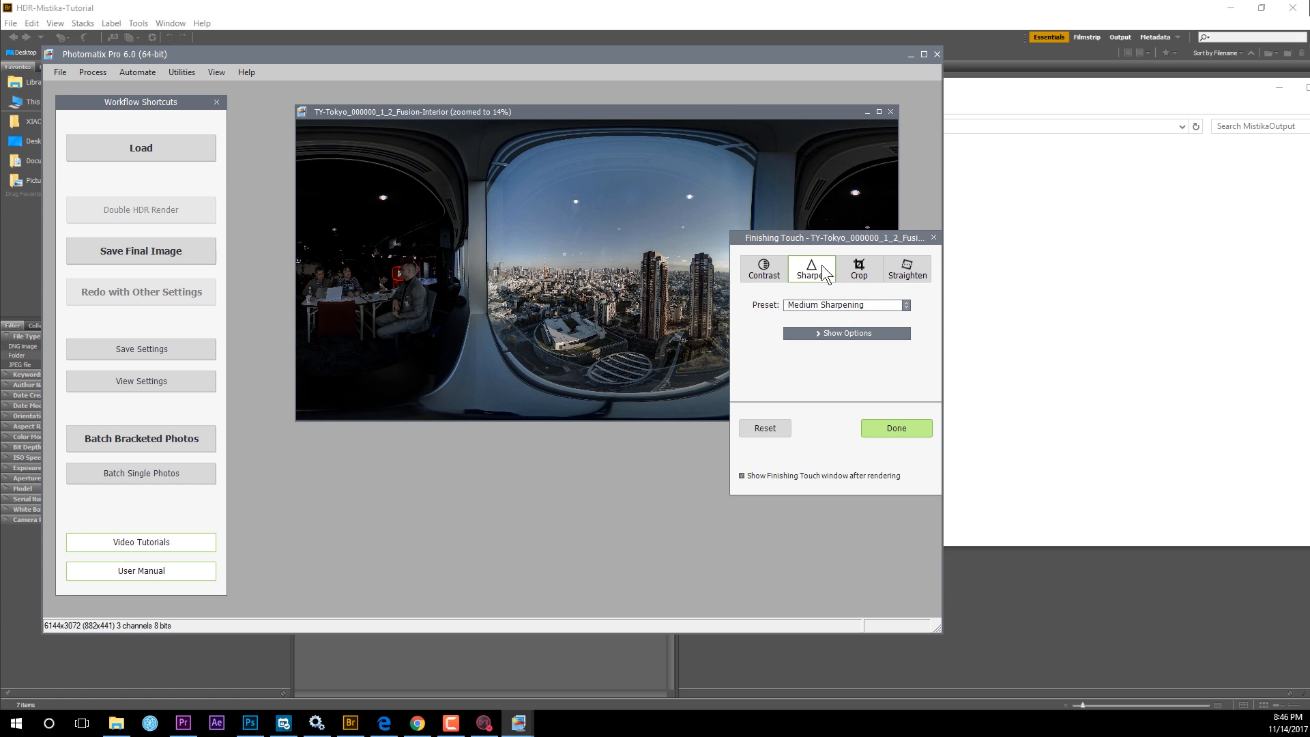
pyautogui.click(880, 427)
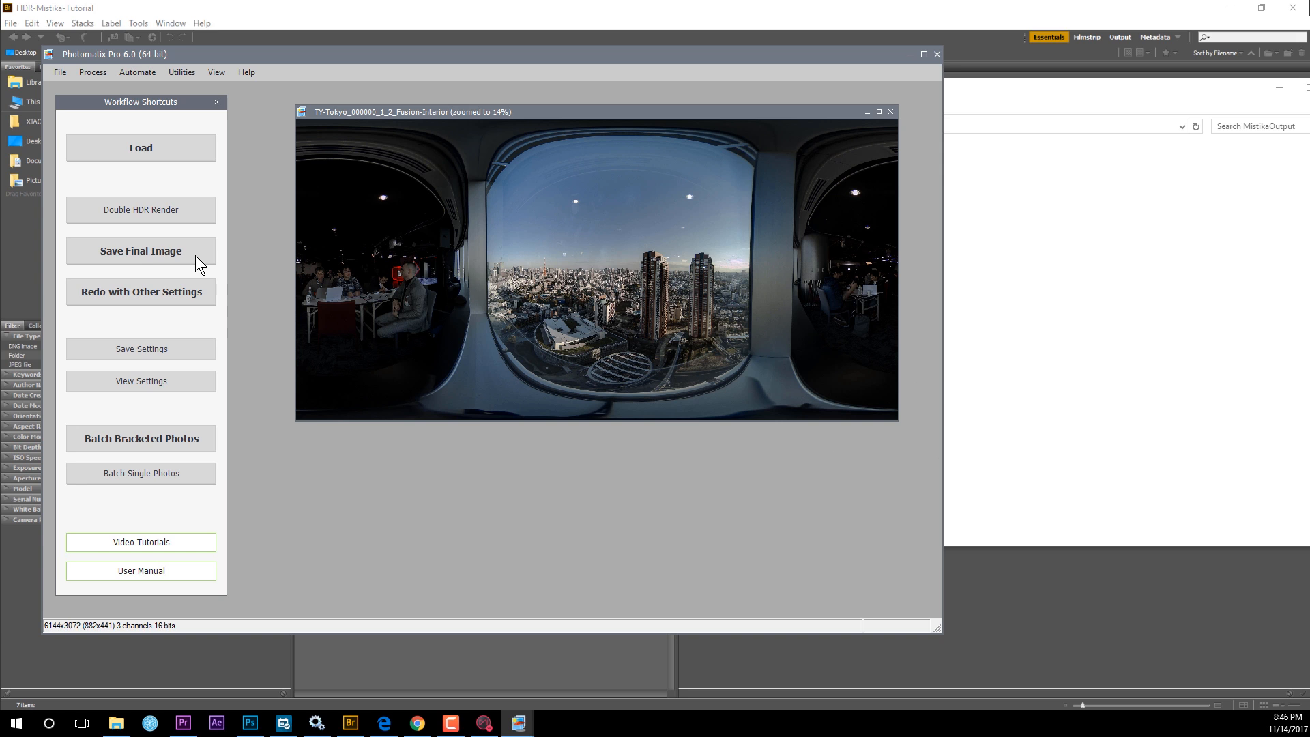
# Step: Save the final image as the full-size 16-bit TIFF TY-Tokyo_000000_1_2_Fusion-Interior.tif in the MistikaOutput folder
pyautogui.click(142, 257)
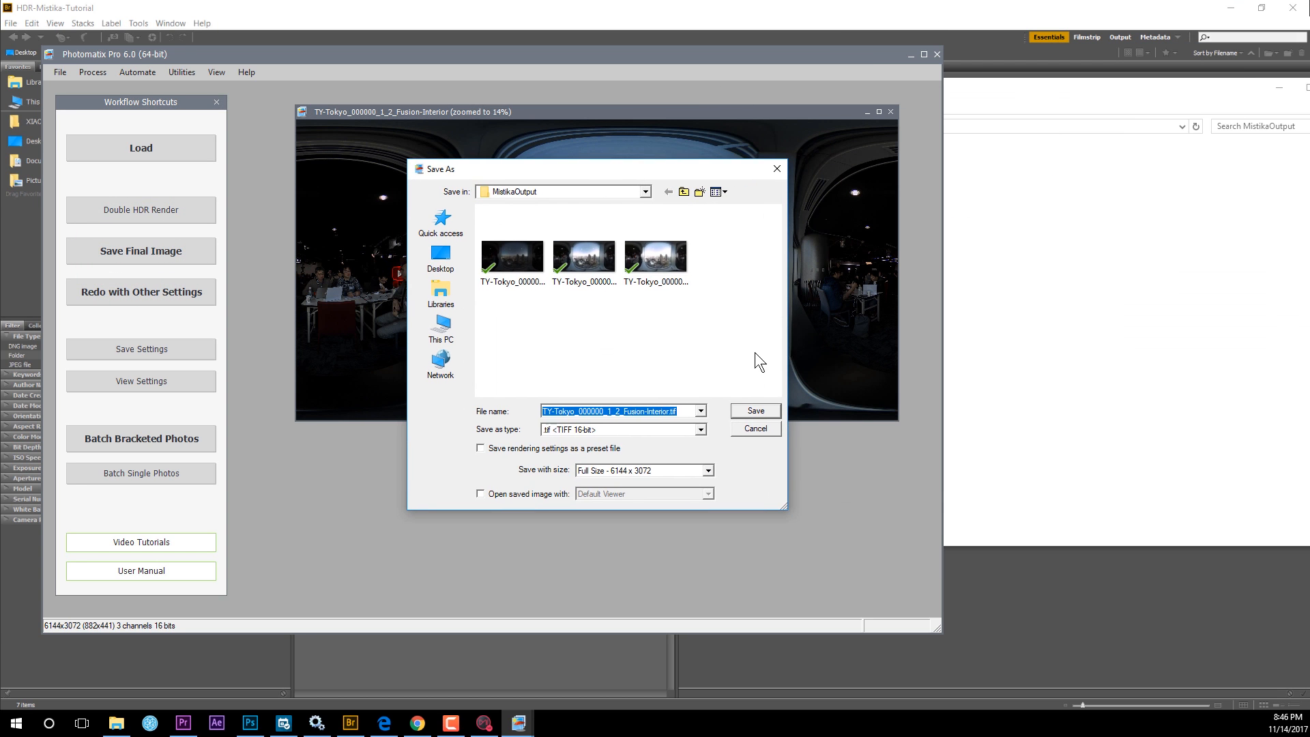
pyautogui.click(700, 429)
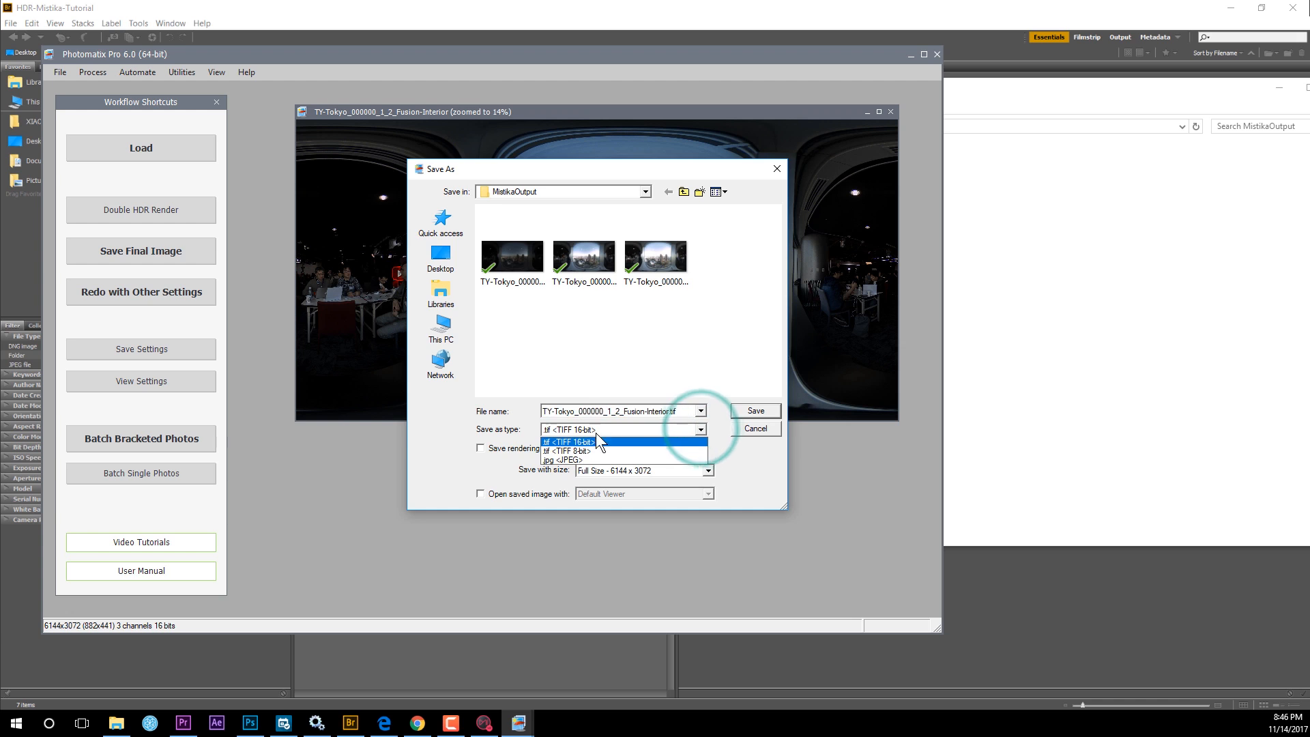
pyautogui.click(579, 442)
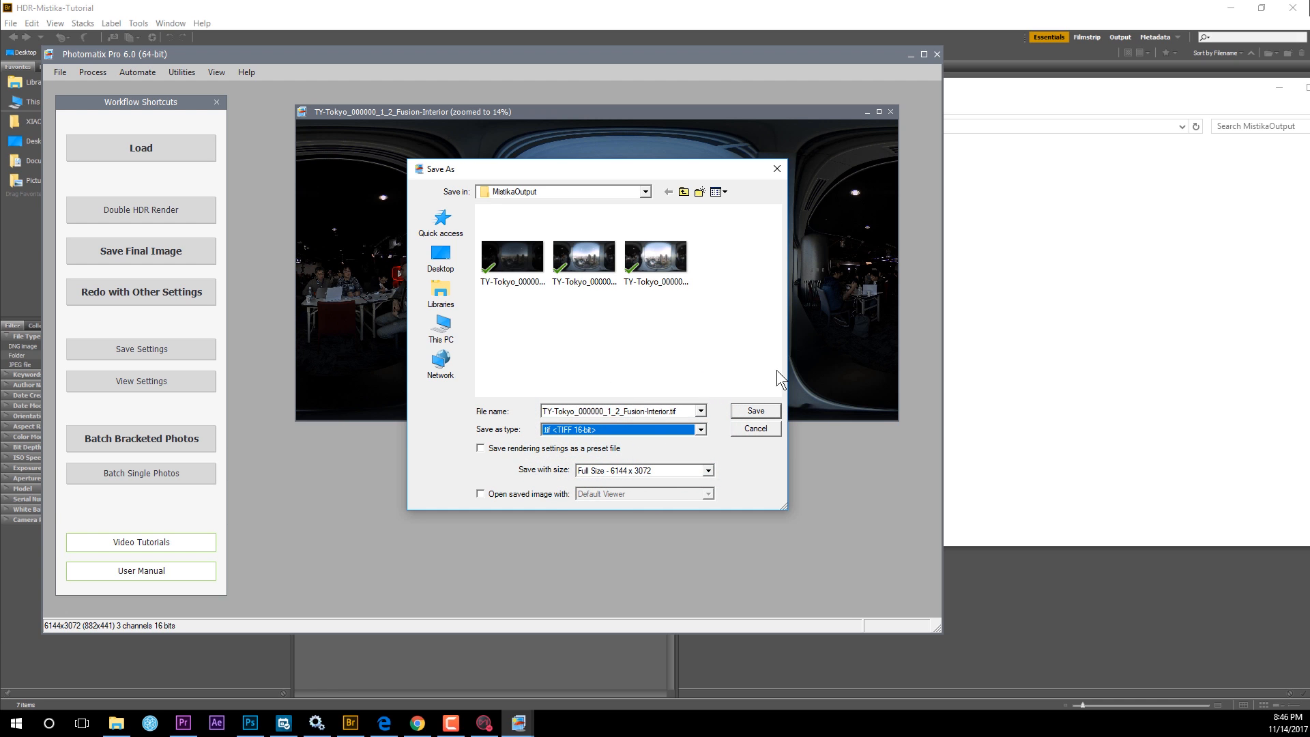
pyautogui.click(645, 191)
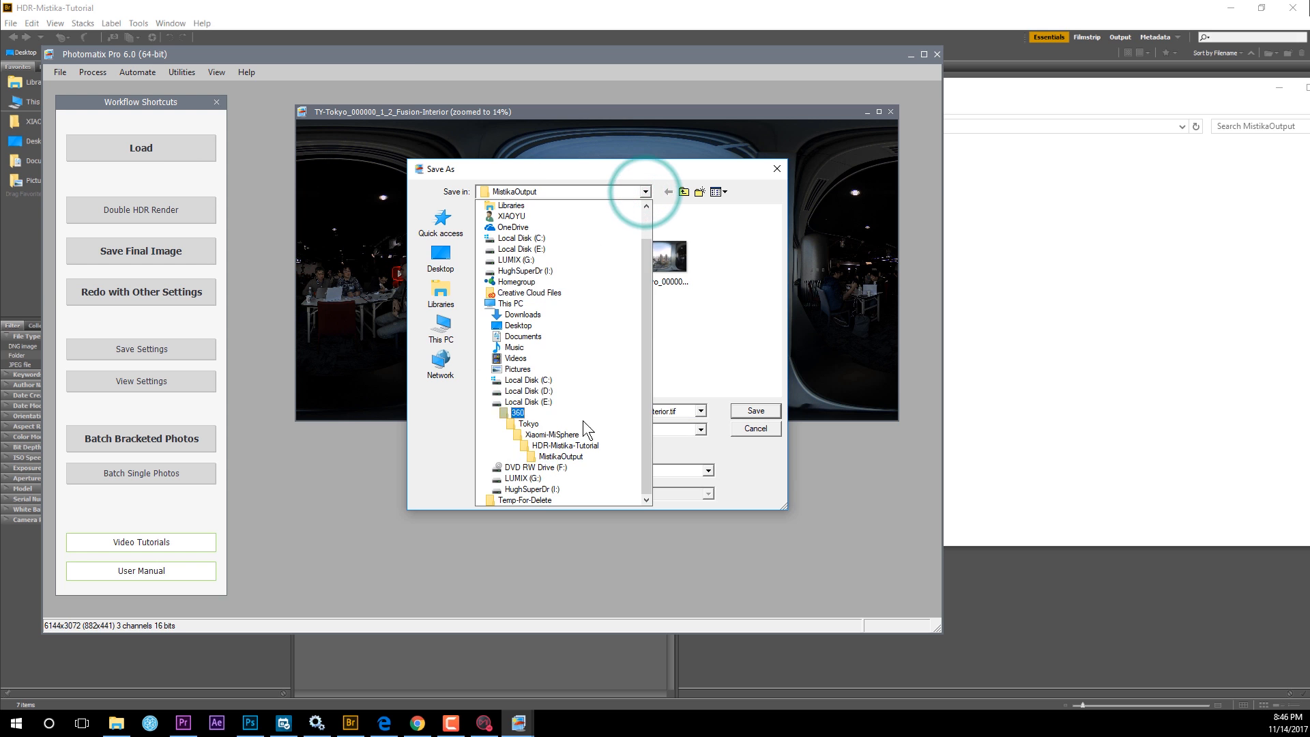
# Step: Open the saved TY-Tokyo_000000_1_2_Fusion-Interior.tif from the MistikaOutput folder in Photoshop
pyautogui.click(777, 163)
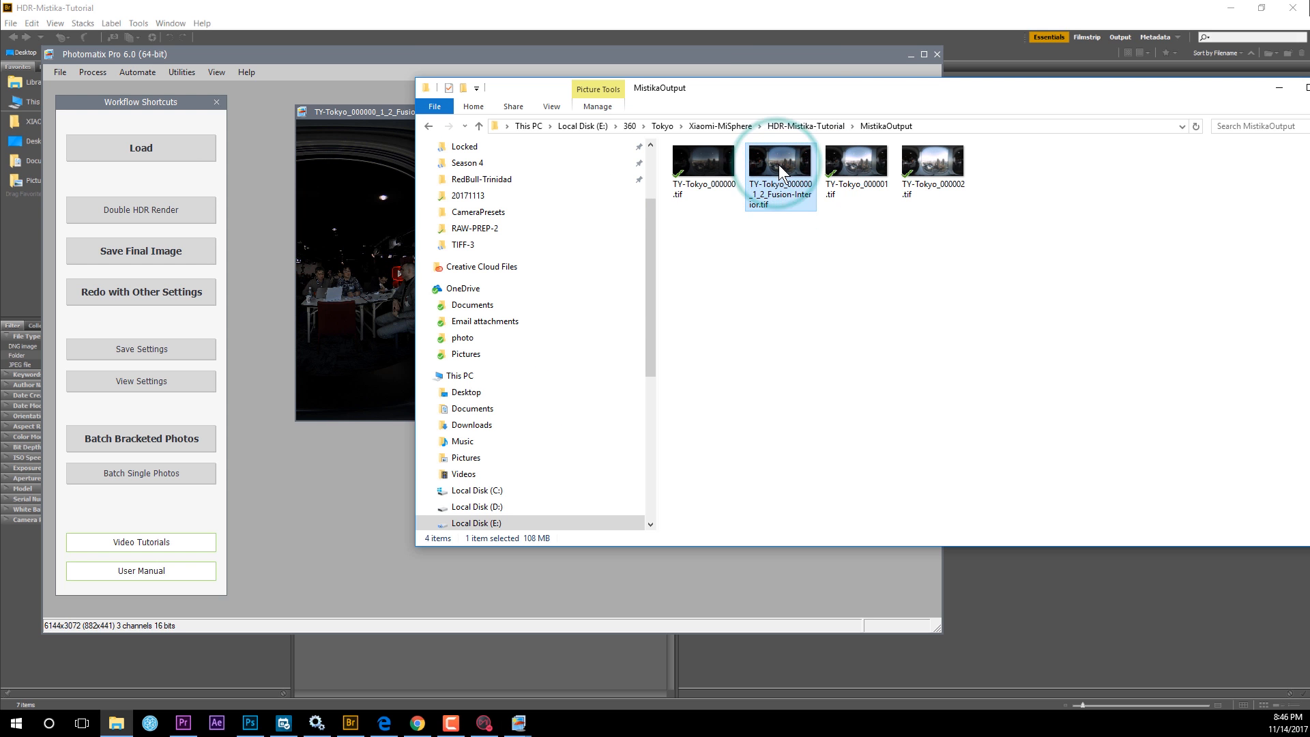
pyautogui.rightClick(779, 165)
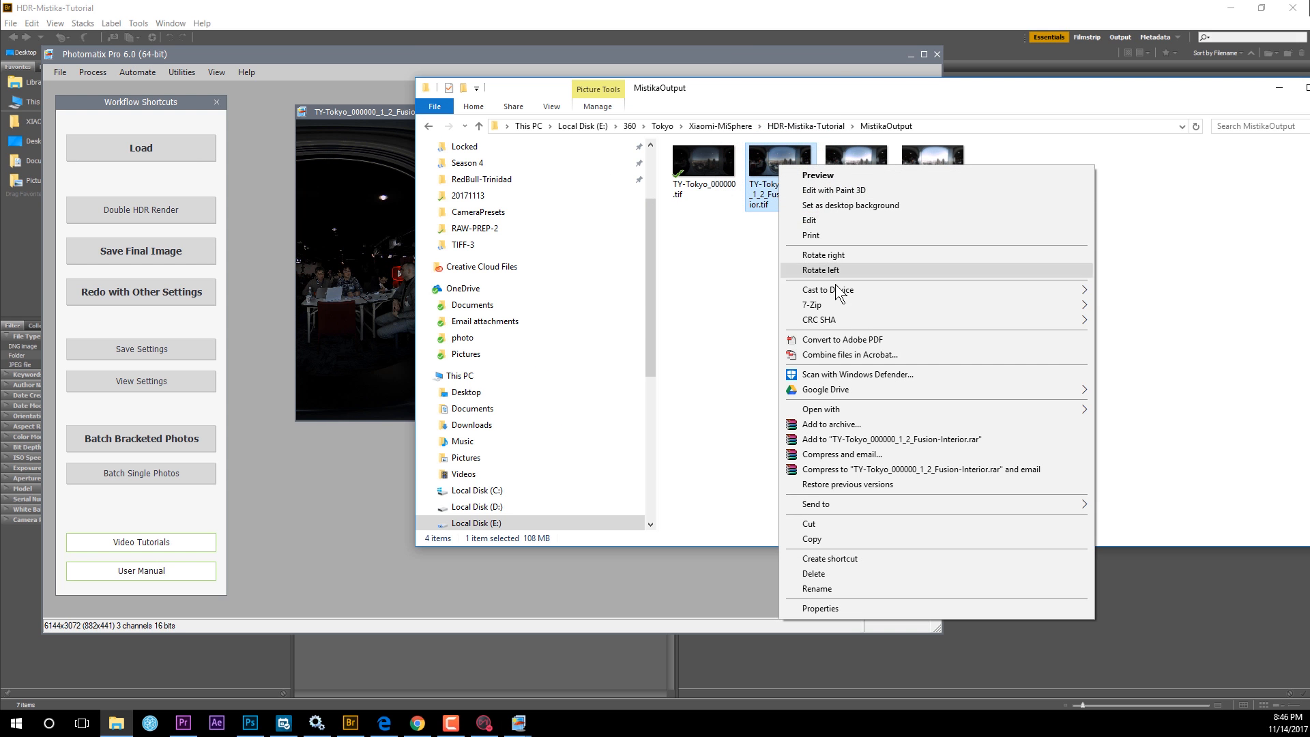
pyautogui.moveTo(752, 184); pyautogui.dragTo(805, 264)
pyautogui.moveTo(792, 162); pyautogui.dragTo(272, 633)
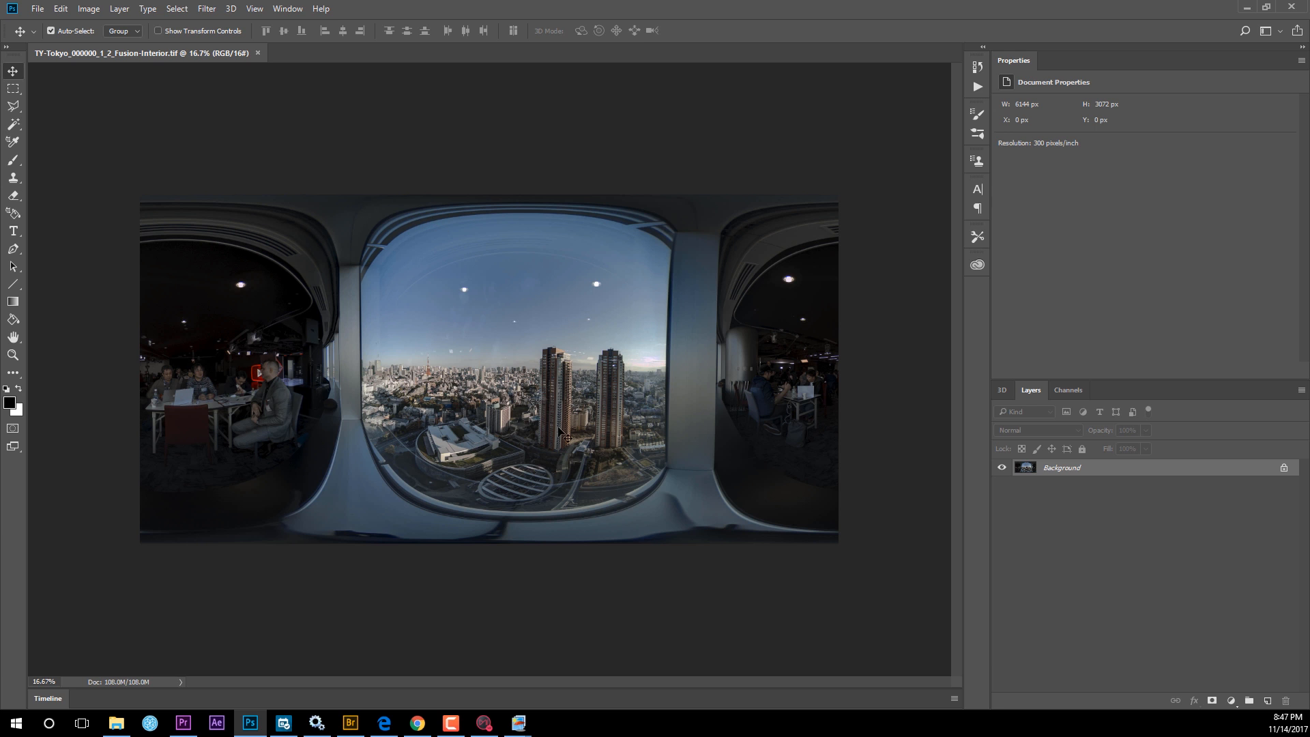
# Step: Turn the image into a spherical panorama layer and open its SphericalMap texture for editing
pyautogui.click(231, 8)
pyautogui.moveTo(341, 70)
pyautogui.click(539, 96)
pyautogui.doubleClick(1075, 511)
# Step: Add an empty layer to the texture document and replace the Background with a duplicate converted to a smart object
pyautogui.click(1269, 701)
pyautogui.moveTo(1068, 485); pyautogui.dragTo(1268, 701)
pyautogui.moveTo(1059, 501); pyautogui.dragTo(1285, 700)
pyautogui.rightClick(1051, 484)
# Step: Apply the Camera Raw Filter to the Background copy, resetting the Blacks trial and slightly adjusting the vibrance
pyautogui.click(1133, 214)
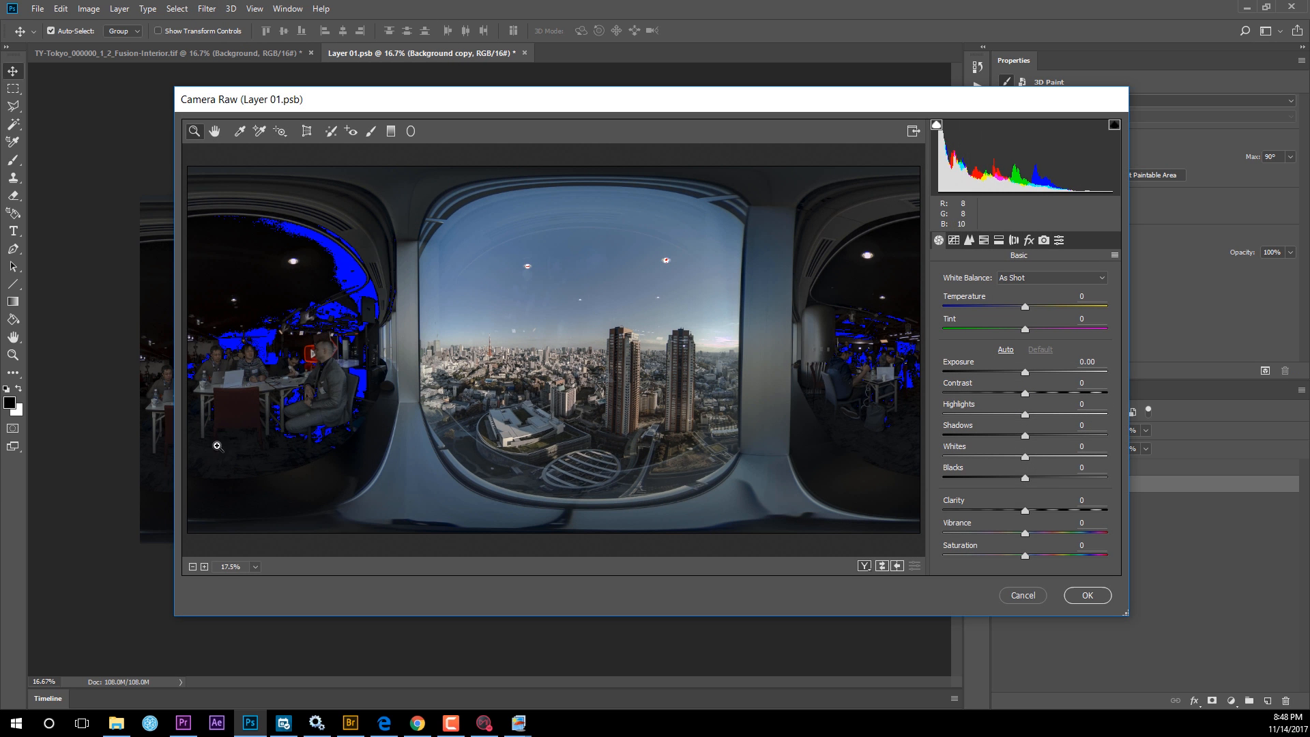
pyautogui.moveTo(1025, 476); pyautogui.dragTo(1029, 478)
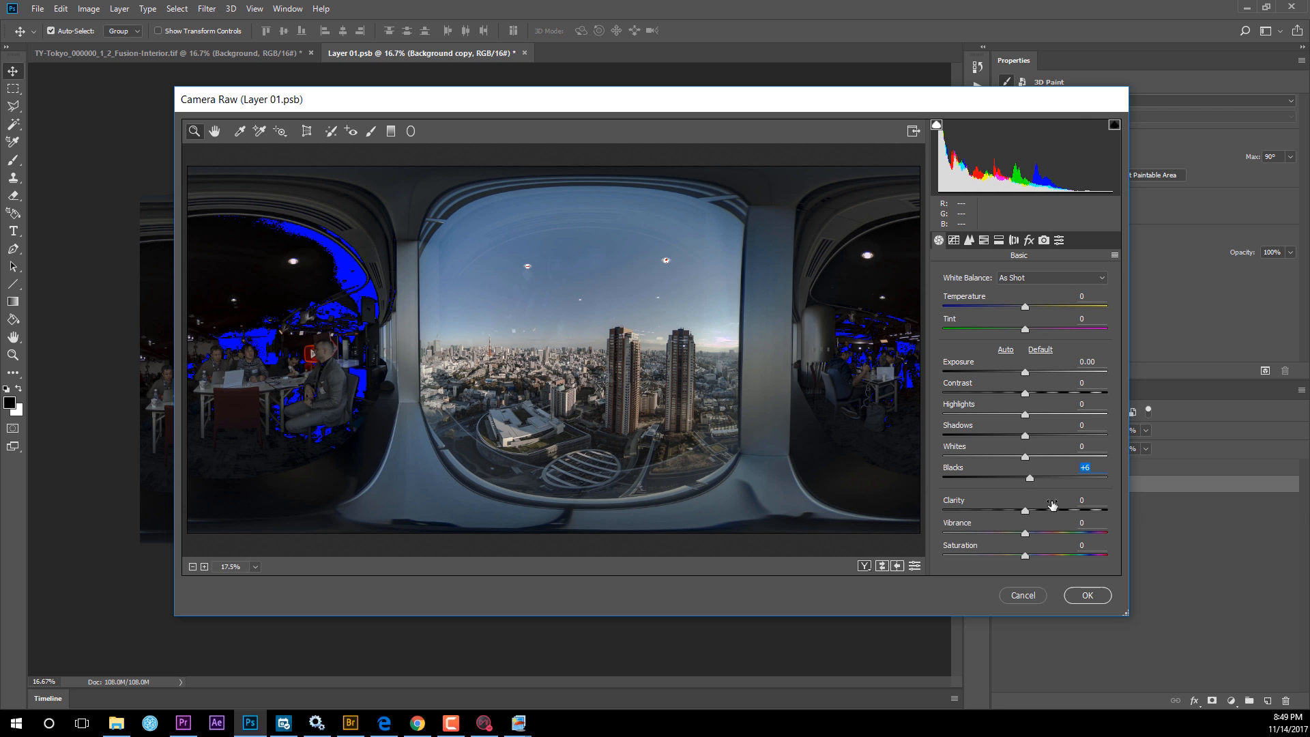
pyautogui.doubleClick(1029, 478)
pyautogui.moveTo(1025, 532)
pyautogui.mouseDown()
pyautogui.moveTo(1037, 529)
pyautogui.moveTo(1028, 510)
pyautogui.mouseUp()
pyautogui.click(1088, 595)
# Step: Save the edited Layer 01.psb texture and close it
pyautogui.click(1035, 470)
pyautogui.hotkey('ctrl', 's')
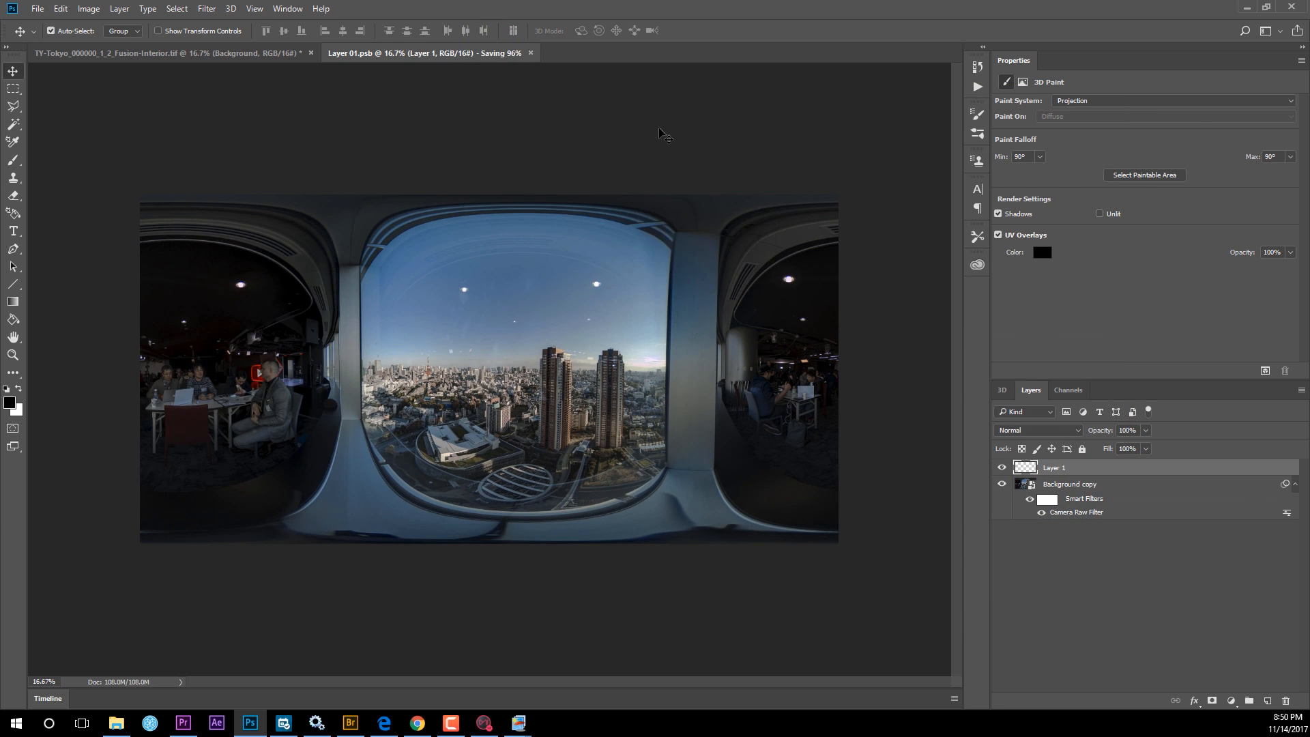
pyautogui.hotkey('ctrl', 'w')
# Step: Turn the panorama view down to the tripod and copy that area of the Background onto a new layer
pyautogui.moveTo(660, 133); pyautogui.dragTo(682, 525)
pyautogui.click(1267, 701)
pyautogui.click(13, 89)
pyautogui.click(1061, 483)
pyautogui.moveTo(189, 235); pyautogui.dragTo(781, 517)
pyautogui.hotkey('ctrl', 'c')
pyautogui.click(1065, 471)
pyautogui.hotkey('ctrl', 'v')
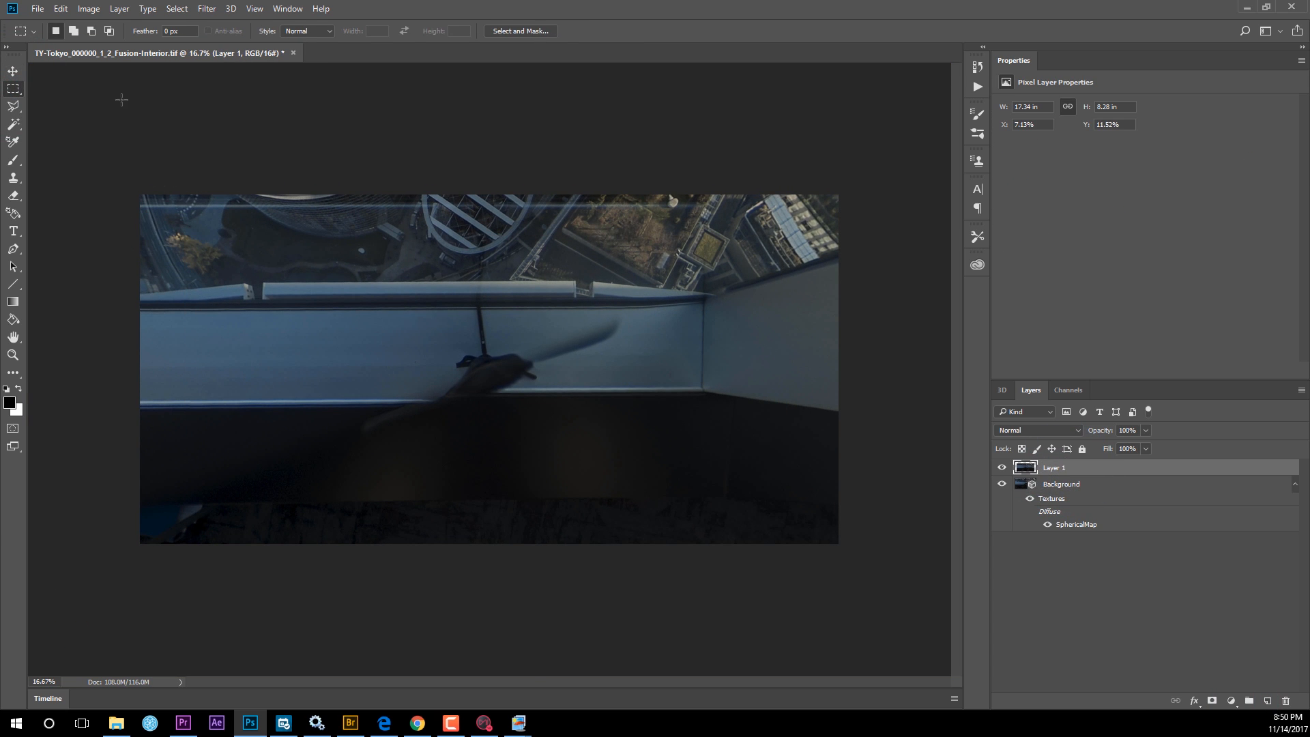
# Step: Paint over the tripod and its blurred streak on Layer 1 with a resized Spot Healing Brush
pyautogui.click(13, 373)
pyautogui.click(71, 32)
pyautogui.moveTo(124, 73)
pyautogui.mouseDown()
pyautogui.moveTo(78, 73)
pyautogui.moveTo(92, 73)
pyautogui.mouseUp()
pyautogui.moveTo(479, 317)
pyautogui.mouseDown()
pyautogui.moveTo(483, 350)
pyautogui.moveTo(614, 330)
pyautogui.mouseUp()
pyautogui.click(70, 32)
pyautogui.click(94, 70)
pyautogui.click(596, 332)
# Step: Clone clean parts of the window ledge over the remaining tripod traces with the Clone Stamp
pyautogui.click(13, 178)
pyautogui.keyDown('alt'); pyautogui.click(436, 367); pyautogui.keyUp('alt')
pyautogui.moveTo(457, 362)
pyautogui.mouseDown()
pyautogui.moveTo(553, 370)
pyautogui.moveTo(527, 378)
pyautogui.moveTo(536, 359)
pyautogui.moveTo(468, 362)
pyautogui.moveTo(498, 348)
pyautogui.moveTo(528, 390)
pyautogui.moveTo(468, 389)
pyautogui.moveTo(513, 372)
pyautogui.moveTo(439, 371)
pyautogui.mouseUp()
pyautogui.keyDown('alt'); pyautogui.click(539, 366); pyautogui.keyUp('alt')
pyautogui.keyDown('alt'); pyautogui.click(518, 357); pyautogui.keyUp('alt')
pyautogui.keyDown('alt'); pyautogui.click(509, 363); pyautogui.keyUp('alt')
pyautogui.keyDown('alt'); pyautogui.click(499, 348); pyautogui.keyUp('alt')
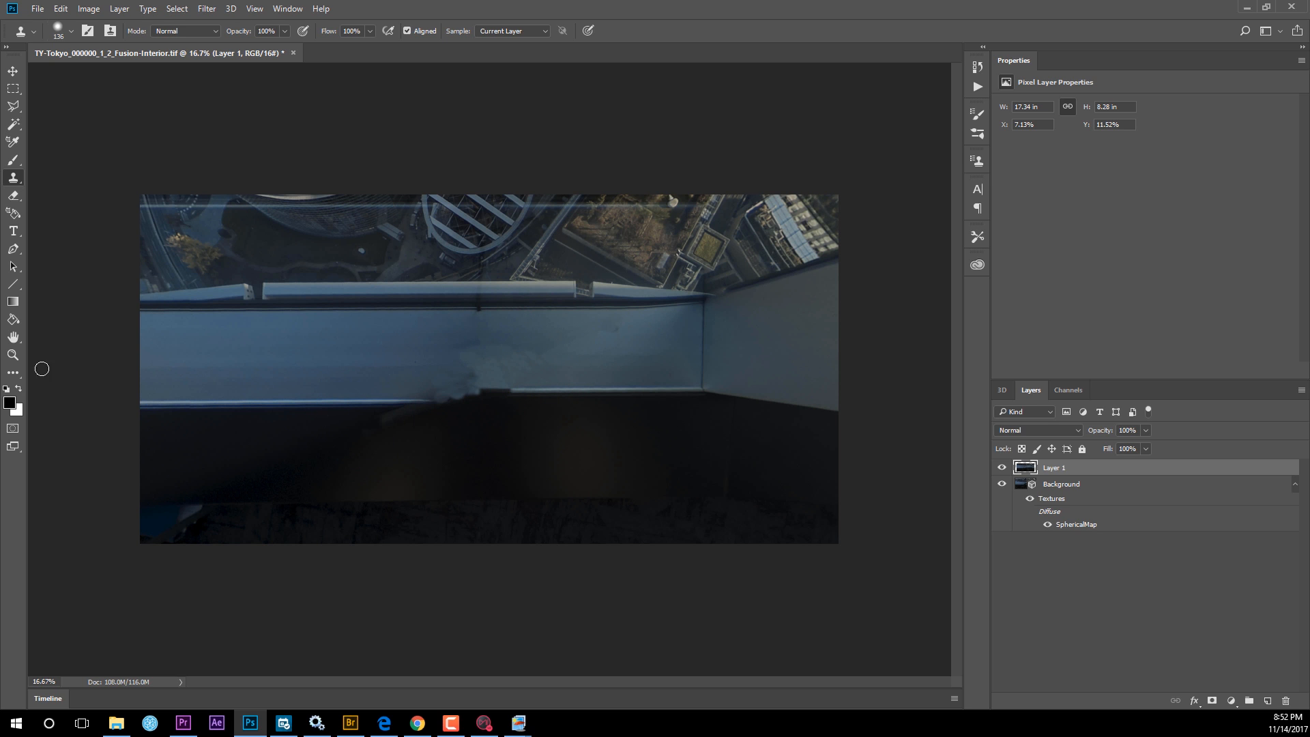
# Step: Smooth the cloned ledge area with a 323-pixel Spot Healing Brush and merge Layer 1 into the panorama
pyautogui.press('j')
pyautogui.click(71, 31)
pyautogui.moveTo(47, 65); pyautogui.dragTo(79, 65)
pyautogui.moveTo(404, 372); pyautogui.dragTo(545, 357)
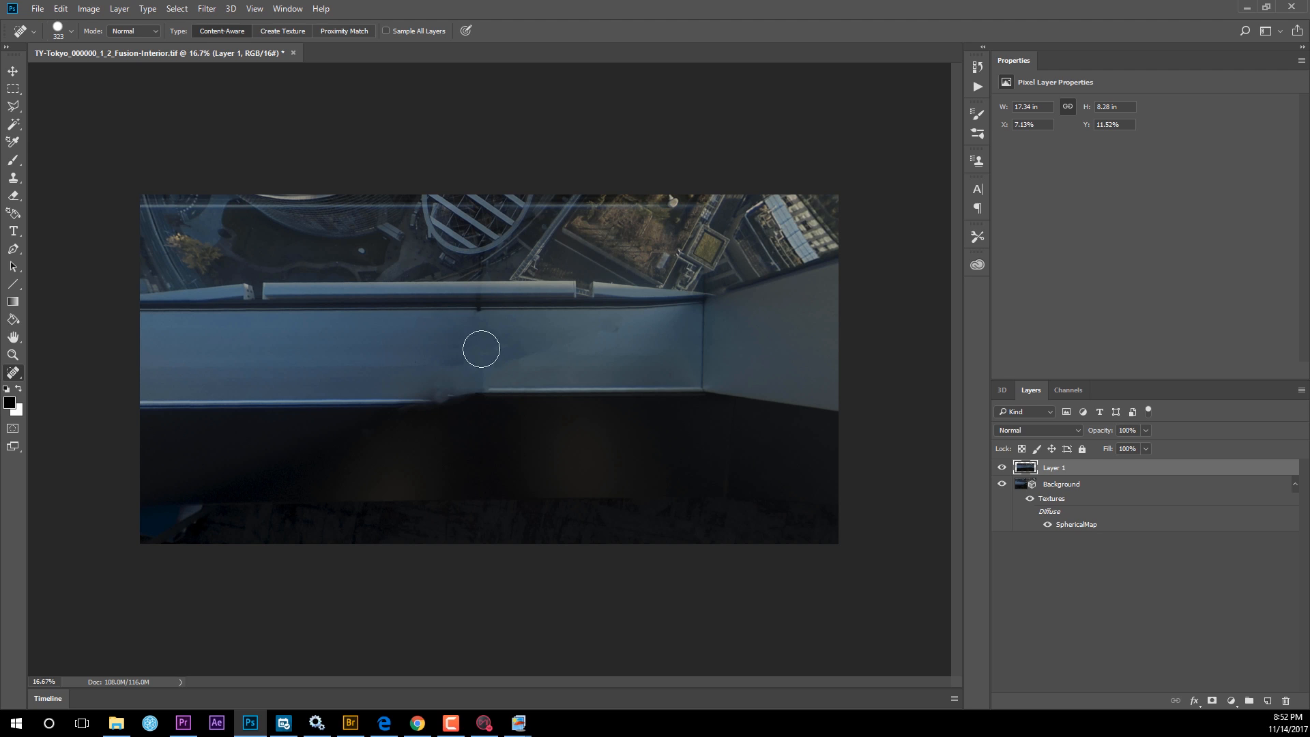
pyautogui.press('v')
pyautogui.hotkey('ctrl', 'e')
# Step: Add guides dividing the canvas into two columns and two rows, and align the city horizon with the middle guide
pyautogui.moveTo(489, 304)
pyautogui.mouseDown()
pyautogui.moveTo(448, 334)
pyautogui.moveTo(482, 297)
pyautogui.mouseUp()
pyautogui.click(253, 9)
pyautogui.click(328, 477)
pyautogui.click(607, 330)
pyautogui.click(711, 286)
pyautogui.moveTo(584, 411); pyautogui.dragTo(580, 413)
# Step: Export the spherical panorama as the JPEG copy.jpg into New folder inside HDR-Mistika-Tutorial
pyautogui.click(231, 9)
pyautogui.moveTo(282, 76)
pyautogui.click(506, 108)
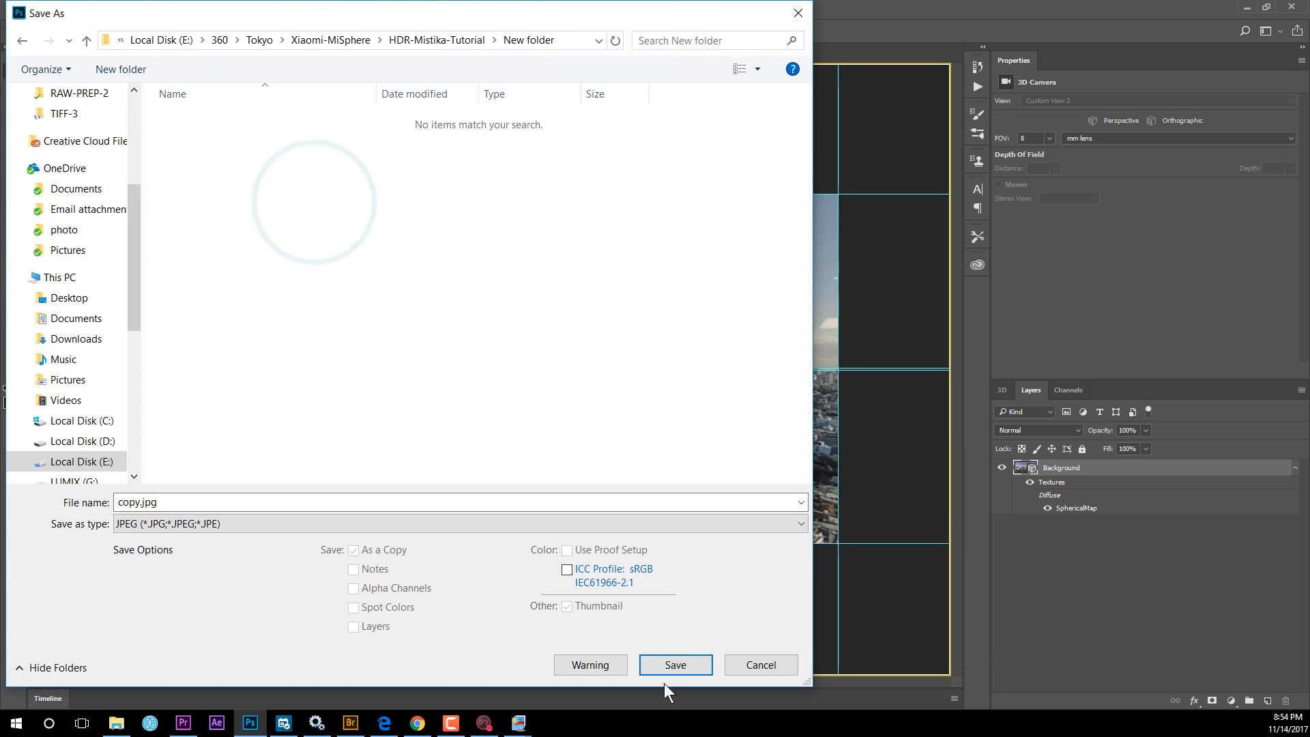
pyautogui.click(669, 689)
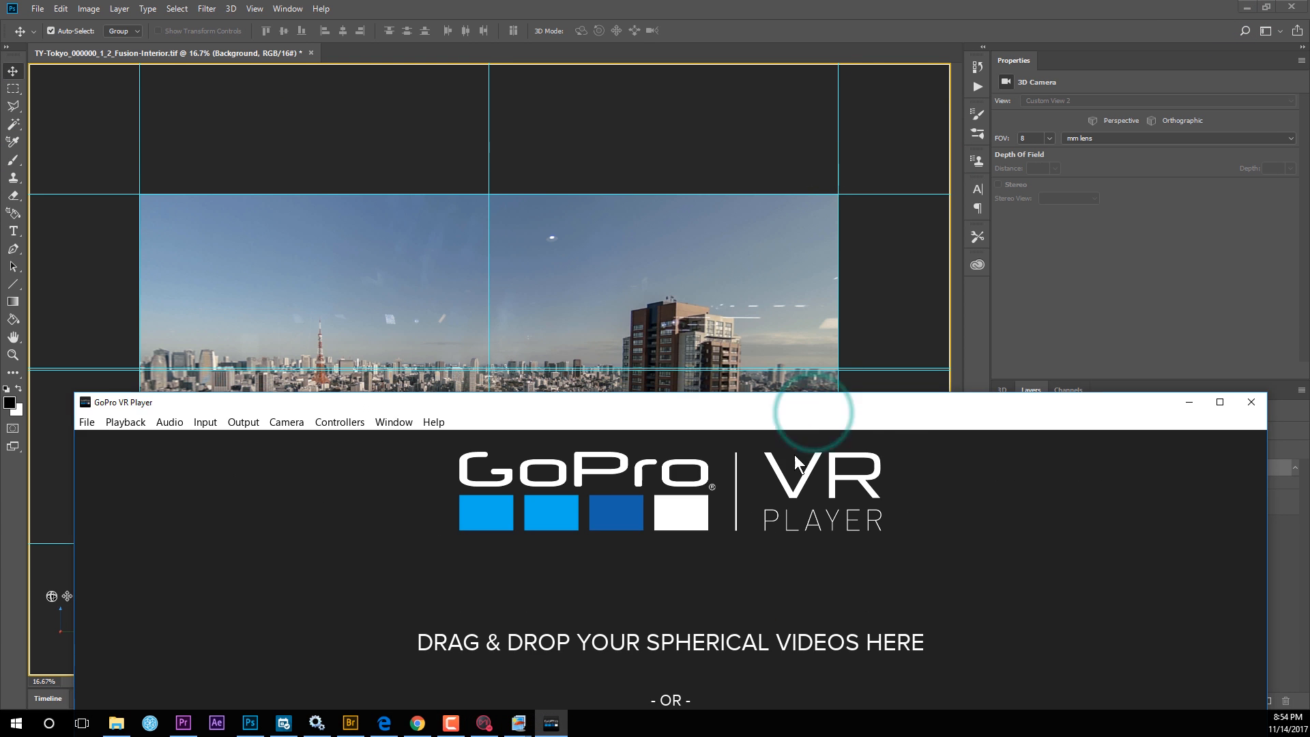
# Step: Arrange the GoPro VR Player window over Photoshop and load copy.jpg from New folder into the player
pyautogui.click(1190, 402)
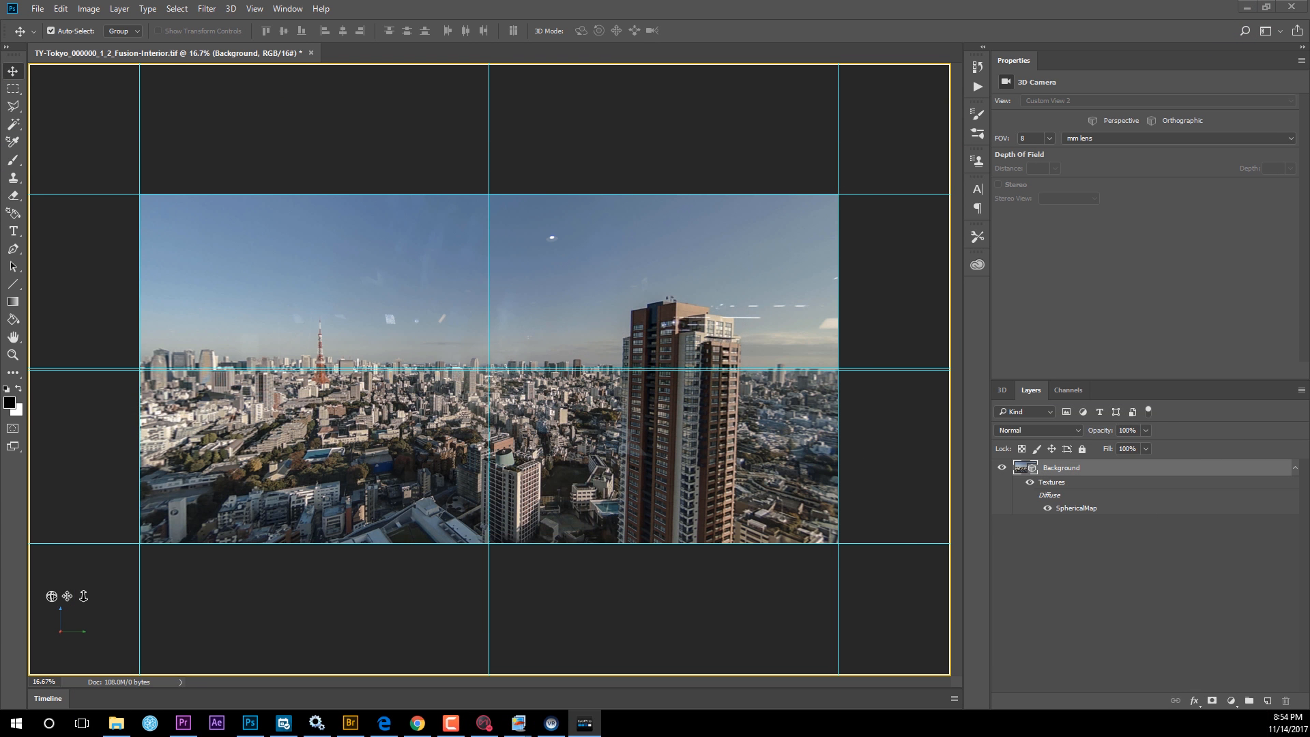
pyautogui.click(1216, 189)
pyautogui.click(1261, 8)
pyautogui.moveTo(1261, 382); pyautogui.dragTo(859, 382)
pyautogui.moveTo(638, 189); pyautogui.dragTo(797, 94)
pyautogui.click(116, 722)
pyautogui.doubleClick(853, 388)
pyautogui.moveTo(797, 358); pyautogui.dragTo(537, 209)
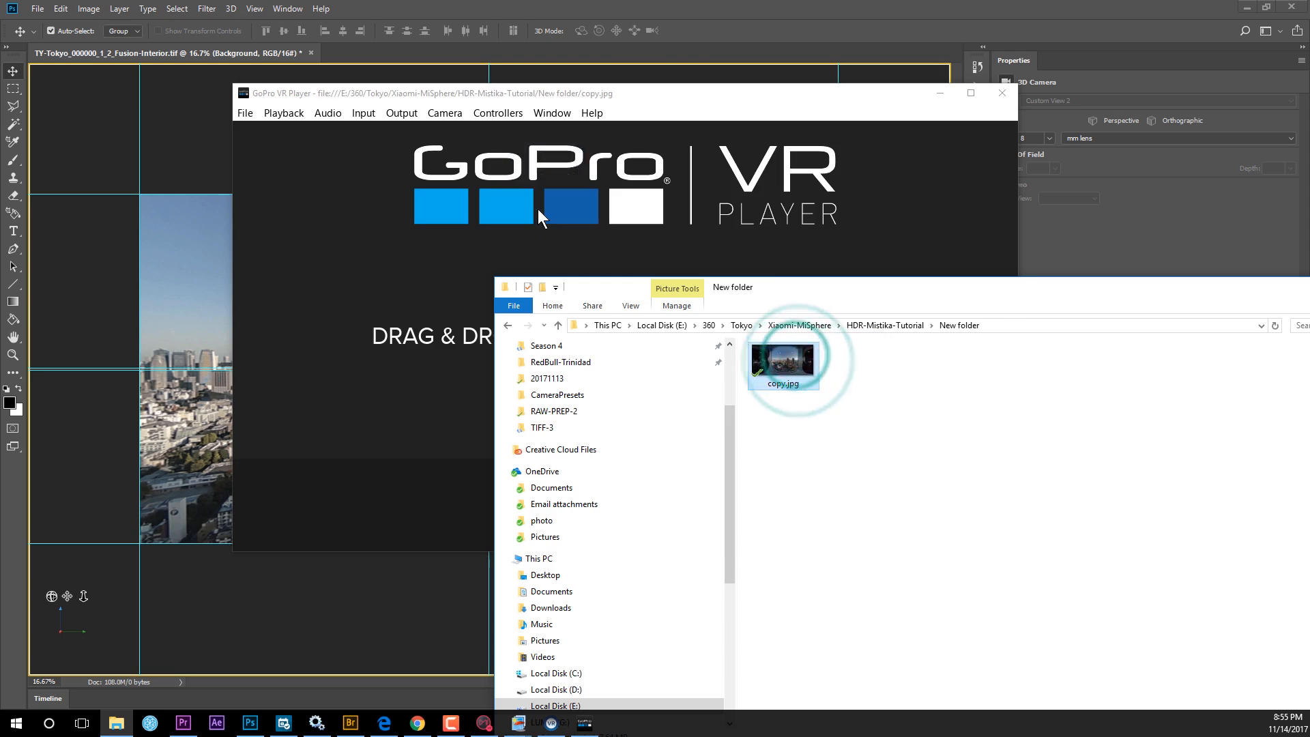
# Step: Look around the exported panorama in GoPro VR Player, from the dark interior to the city view
pyautogui.click(606, 219)
pyautogui.moveTo(555, 376); pyautogui.dragTo(459, 339)
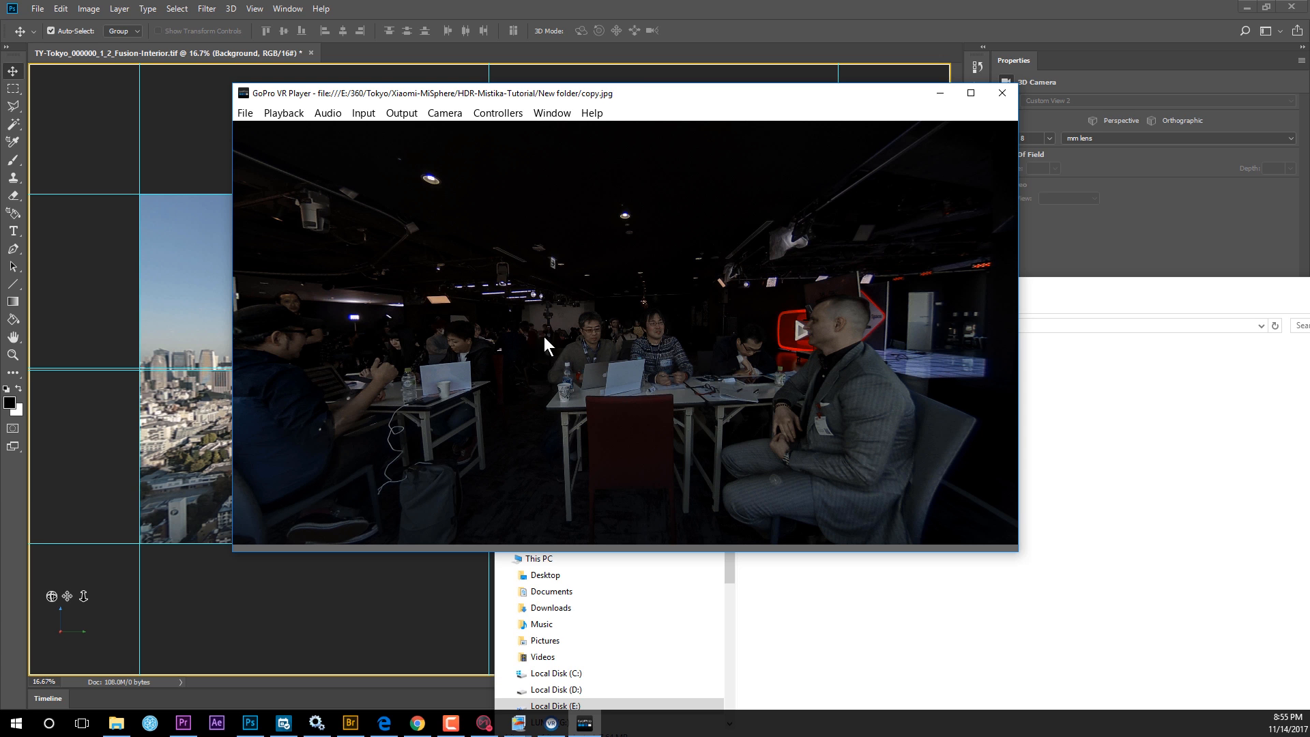
pyautogui.moveTo(545, 338); pyautogui.dragTo(458, 298)
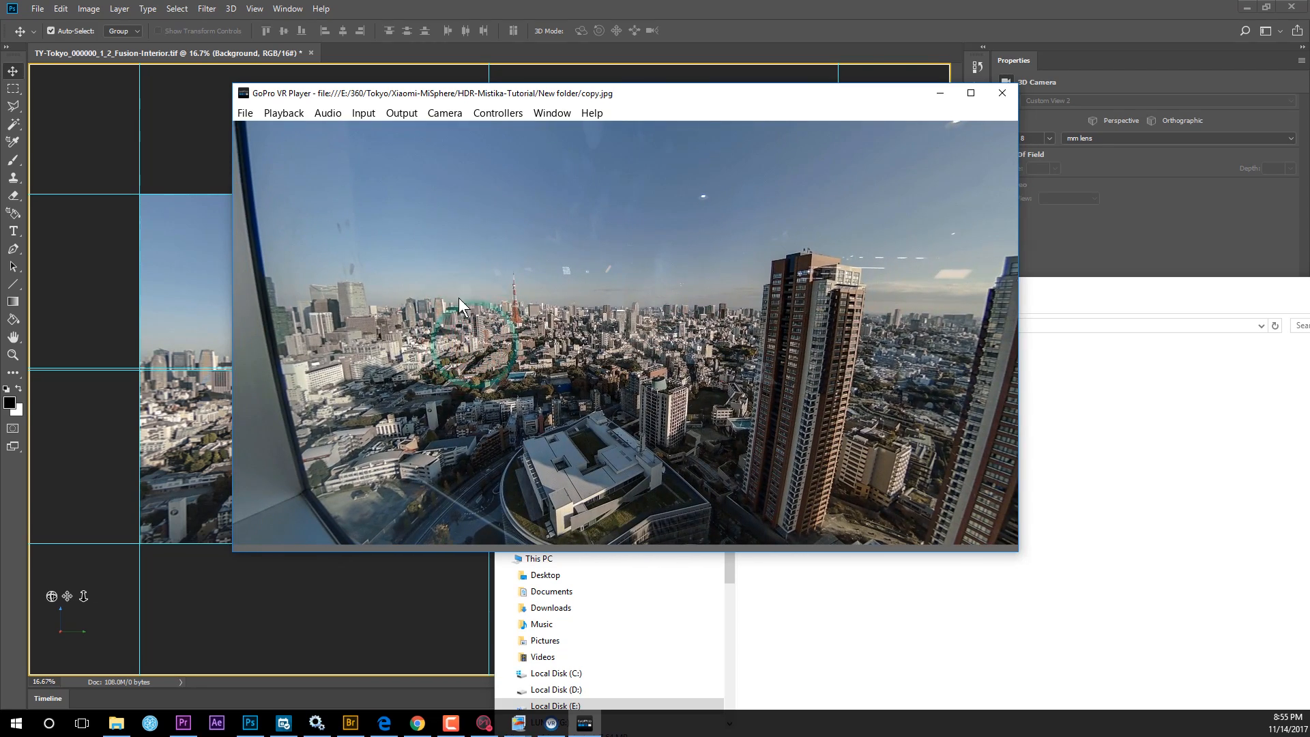
pyautogui.moveTo(729, 296); pyautogui.dragTo(682, 293)
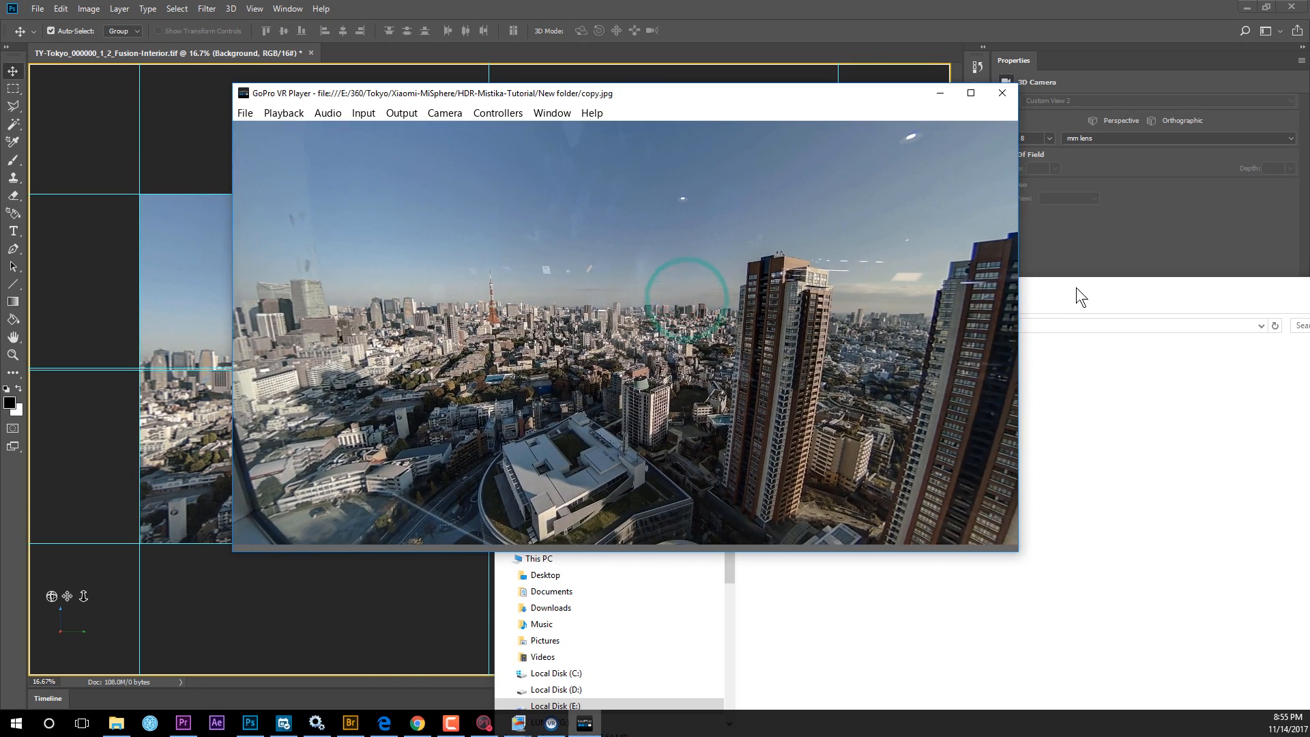
# Step: Compare TY-Tokyo-2_000000.tif with the HDR export copy.jpg by viewing the city scene of each in GoPro VR Player
pyautogui.click(1075, 287)
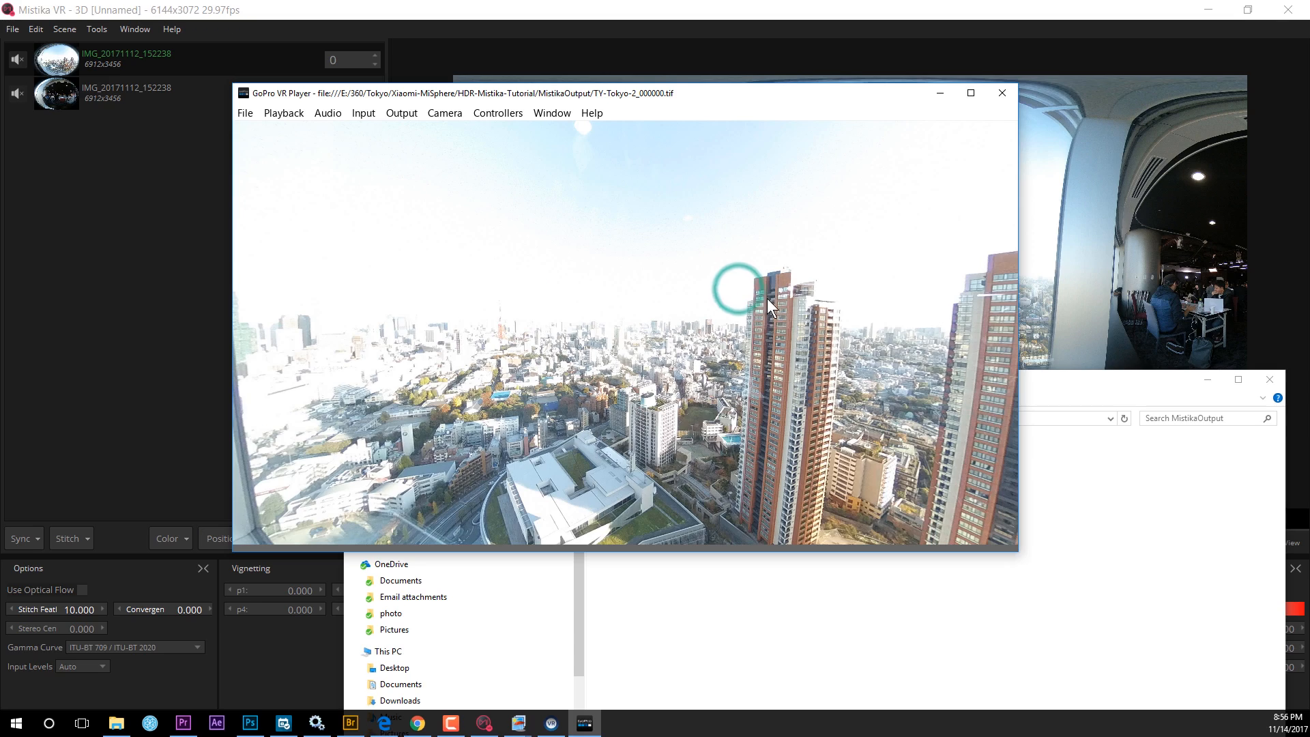
pyautogui.moveTo(737, 284); pyautogui.dragTo(1017, 522)
pyautogui.click(1066, 498)
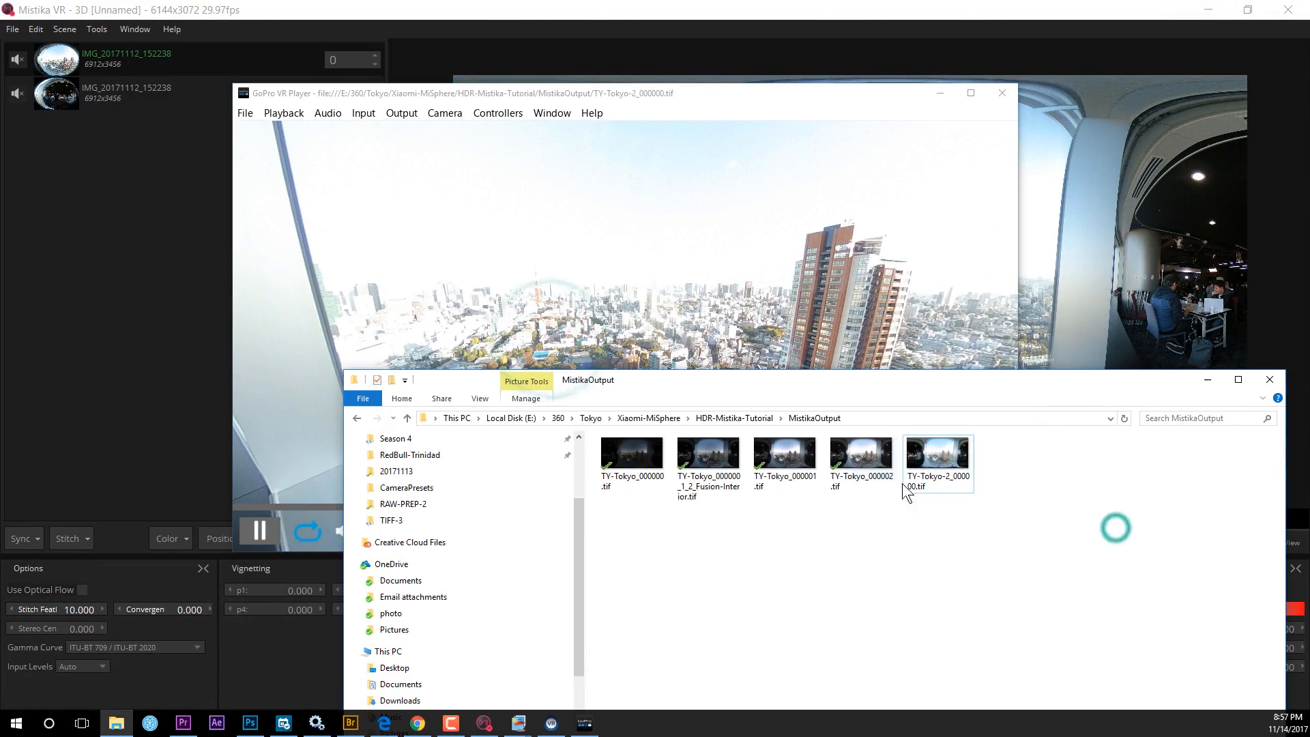
pyautogui.click(745, 417)
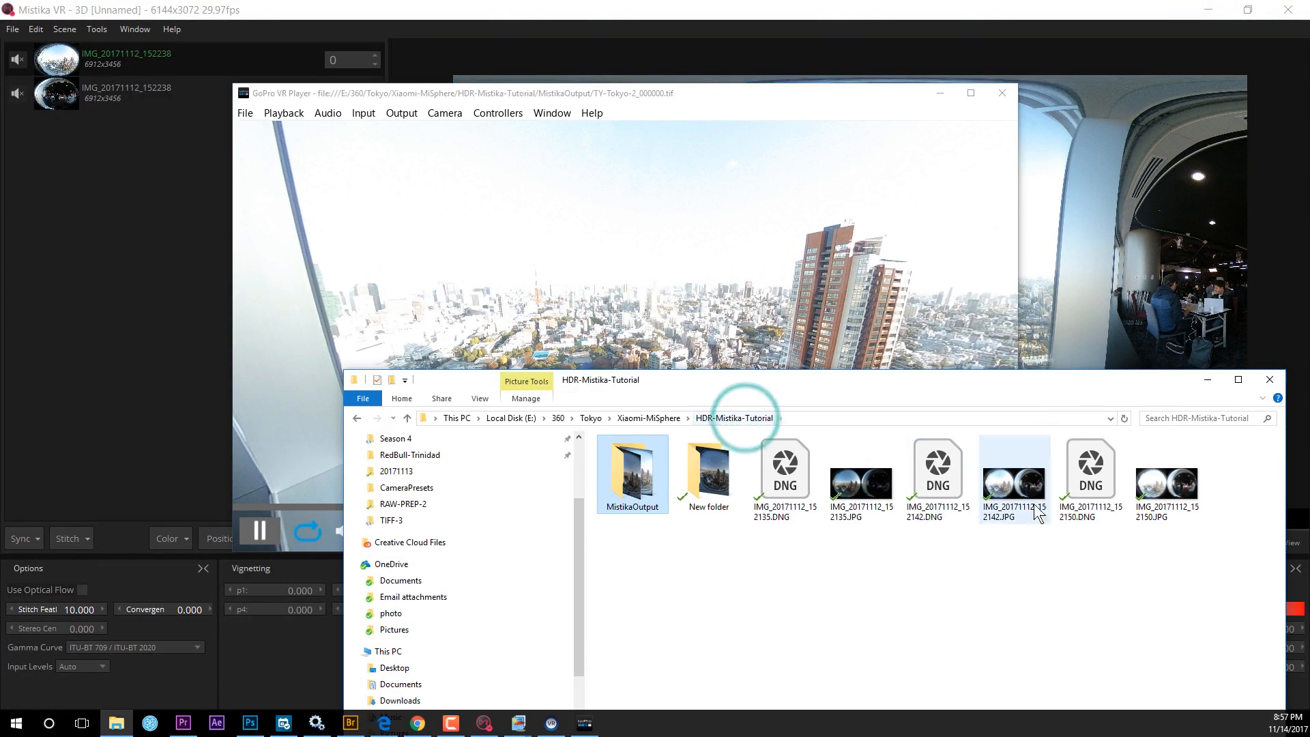
pyautogui.moveTo(717, 289); pyautogui.dragTo(633, 363)
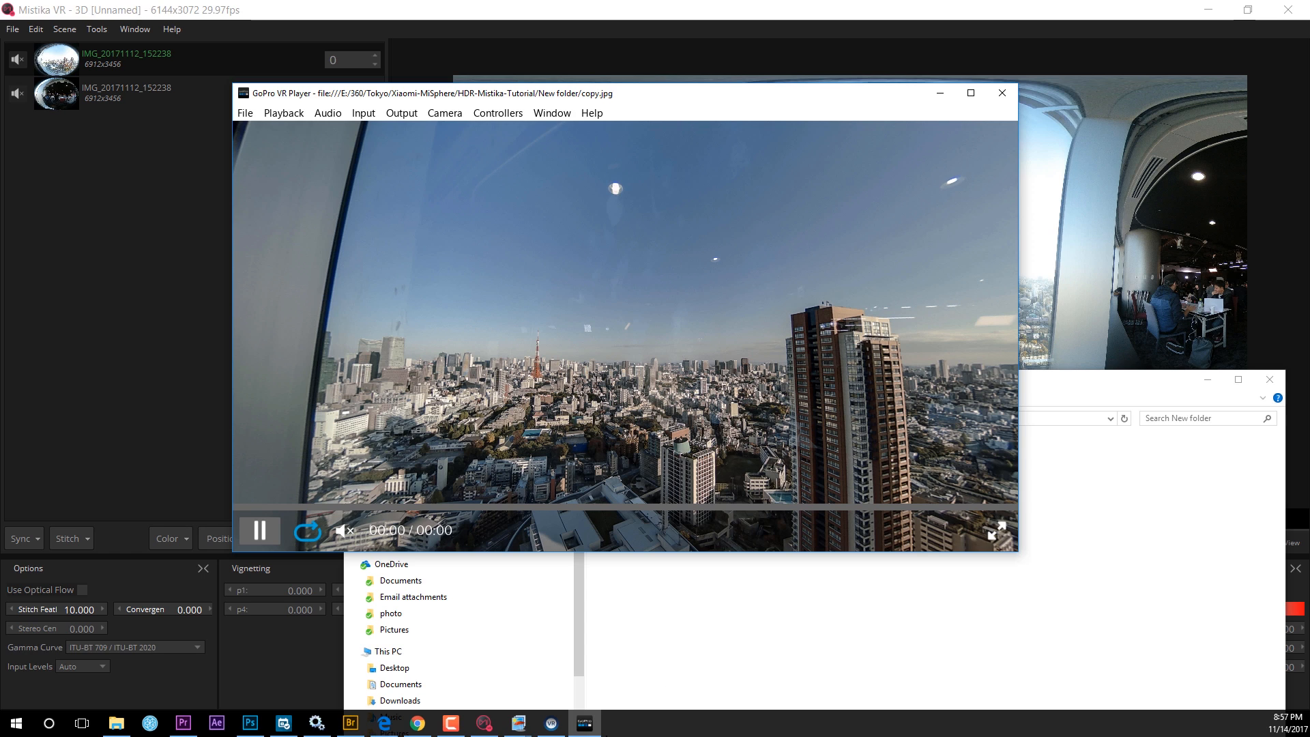
pyautogui.moveTo(486, 729)
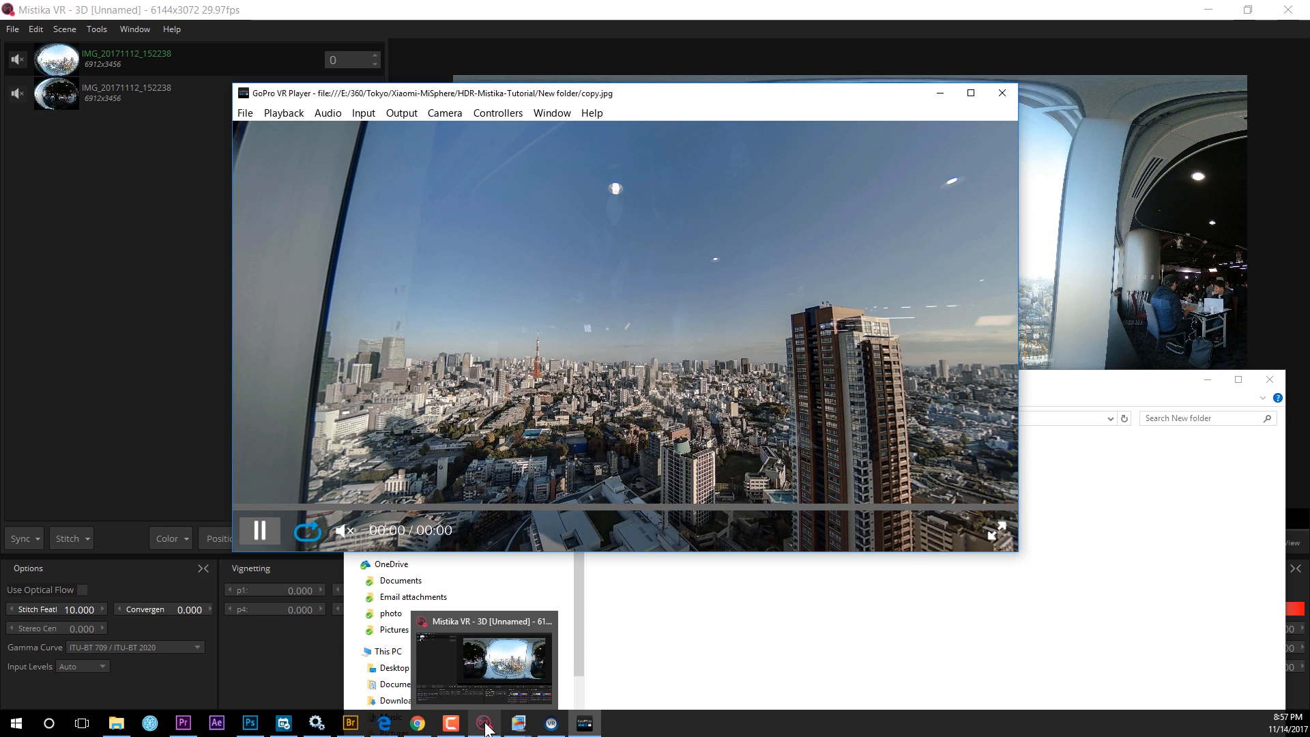